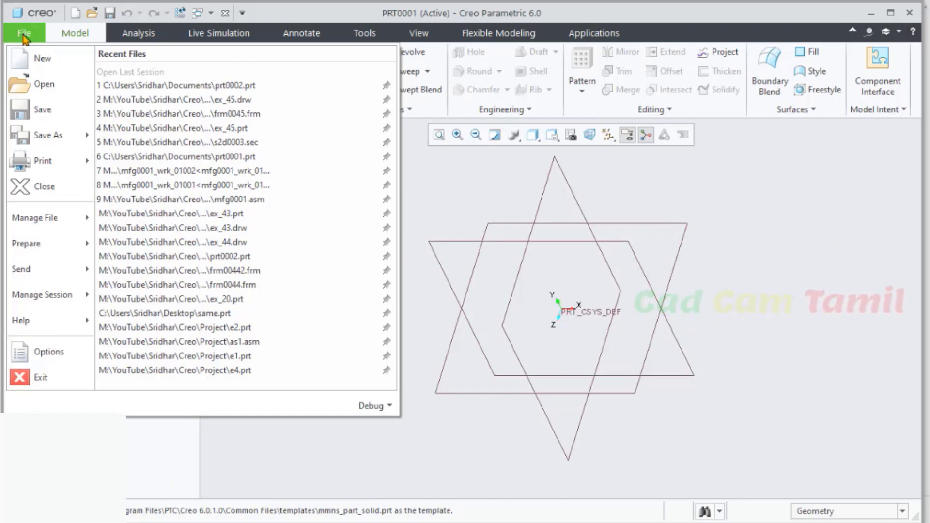
- Open the material settings in the part's model properties and browse to the Ferrous_metals folder within Standard-Materials_Granta-Design
mouse_move(34, 222)
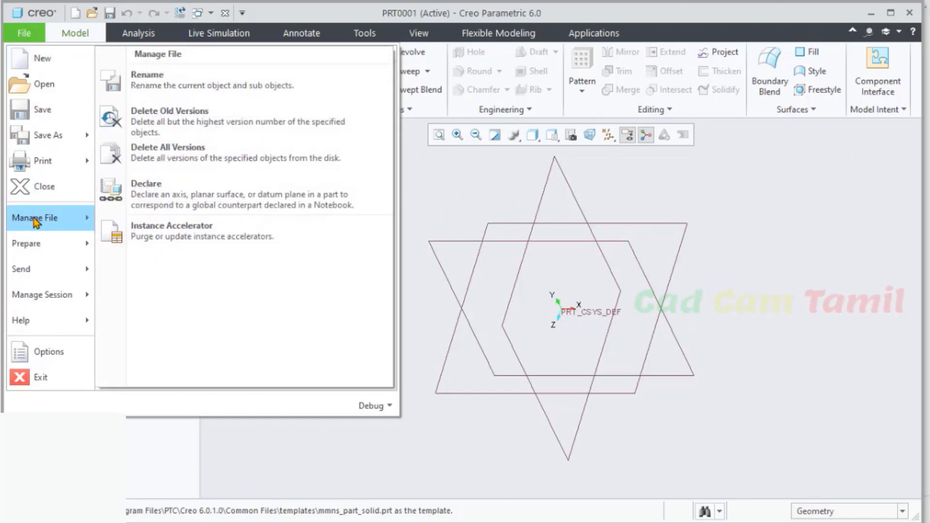
mouse_move(37, 256)
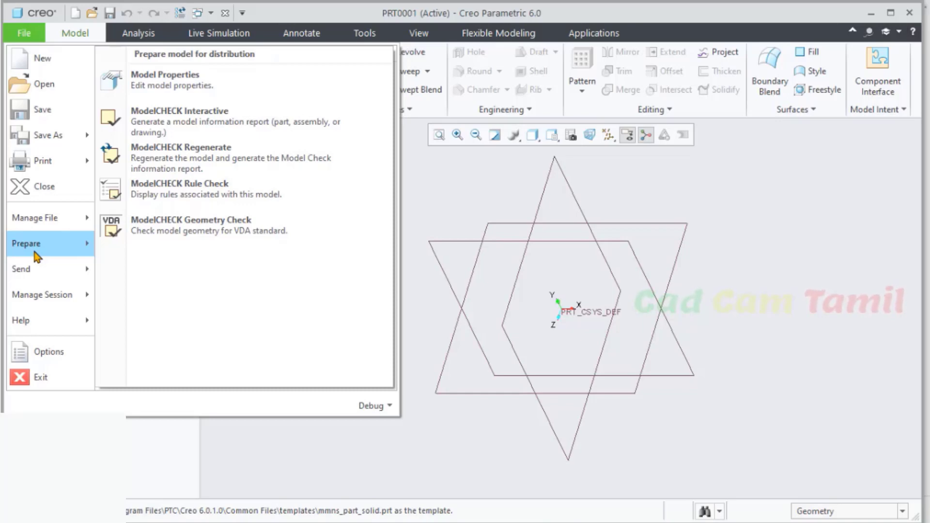
click(203, 85)
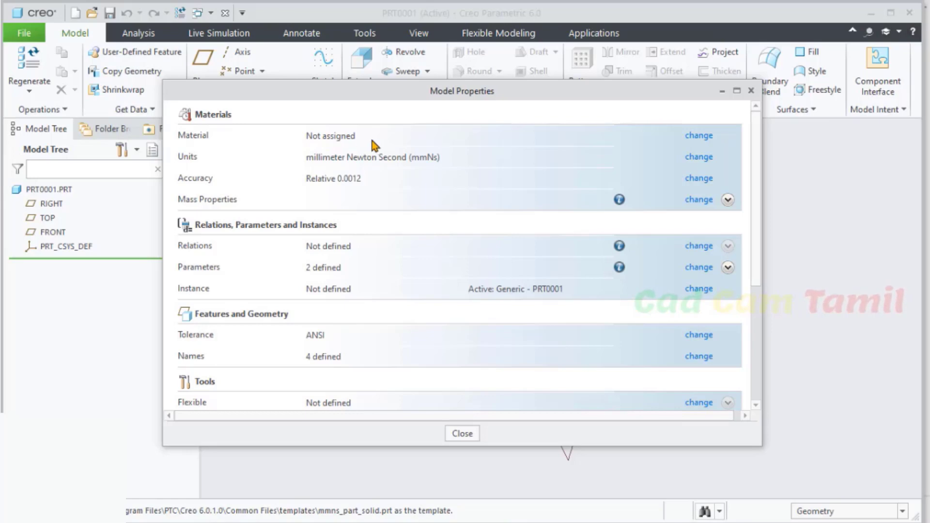
click(709, 140)
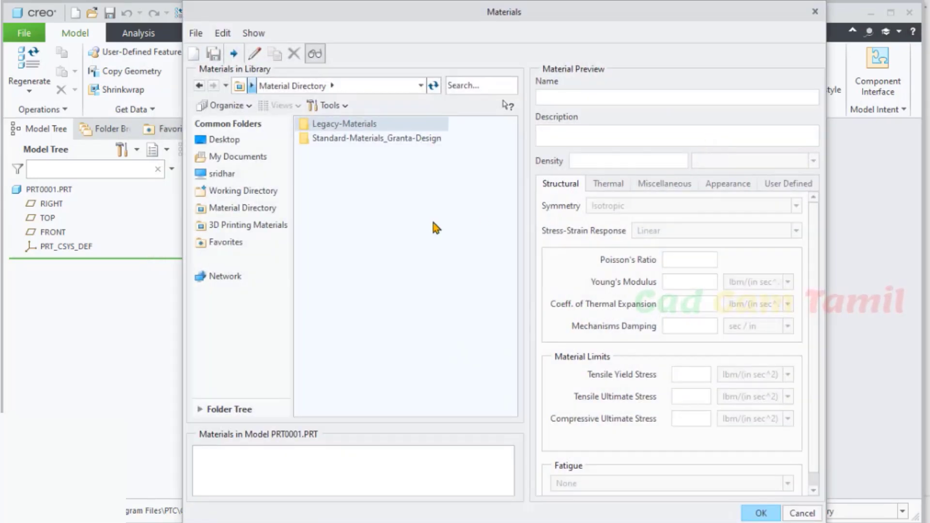
double_click(326, 139)
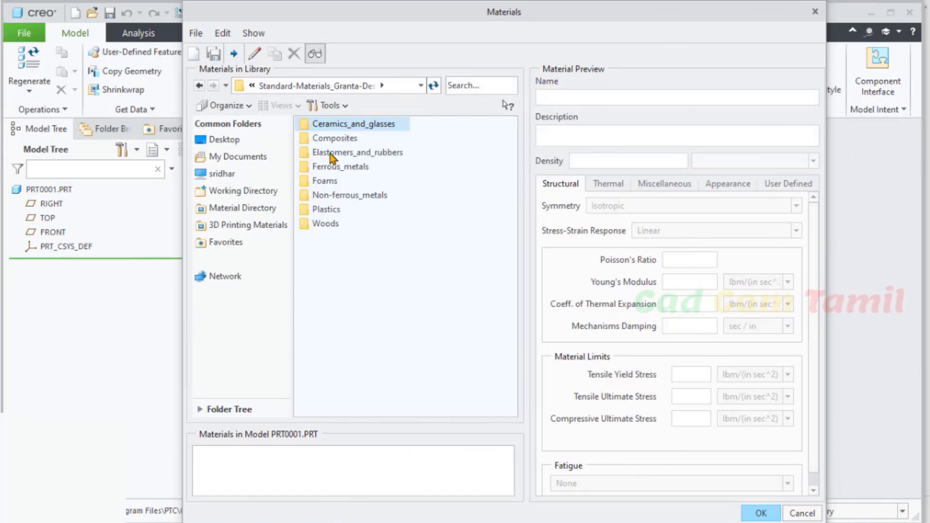
double_click(346, 195)
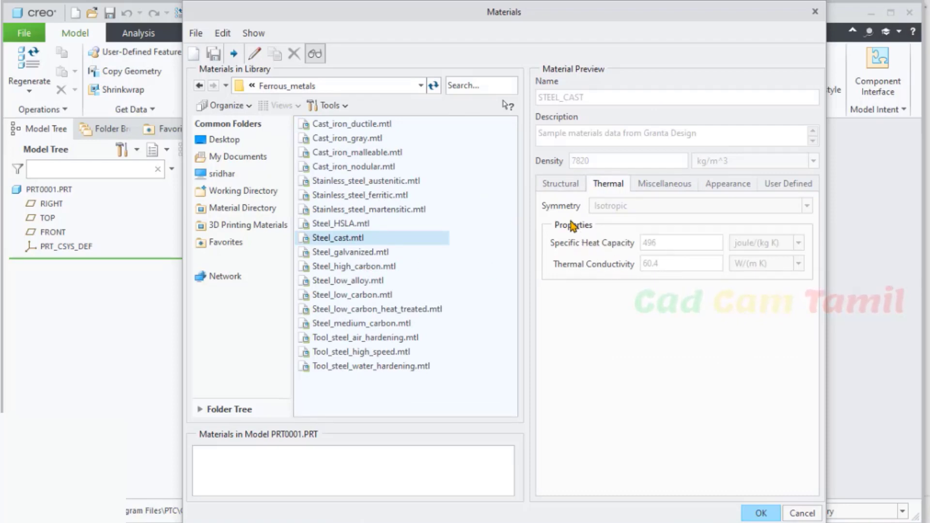
- Examine the structural, thermal, miscellaneous, appearance and user-defined properties of Steel_cast.mtl
click(566, 184)
scroll(705, 335, down, 1)
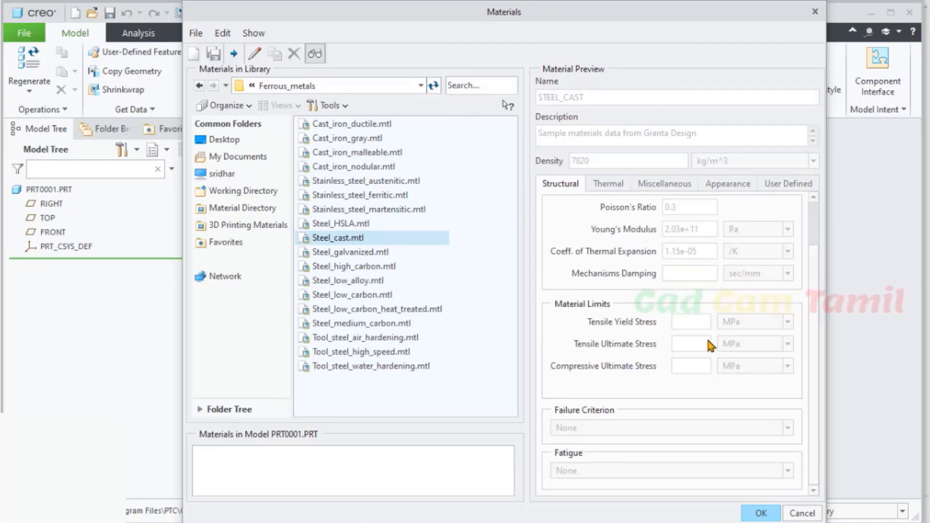
scroll(709, 339, up, 1)
click(610, 185)
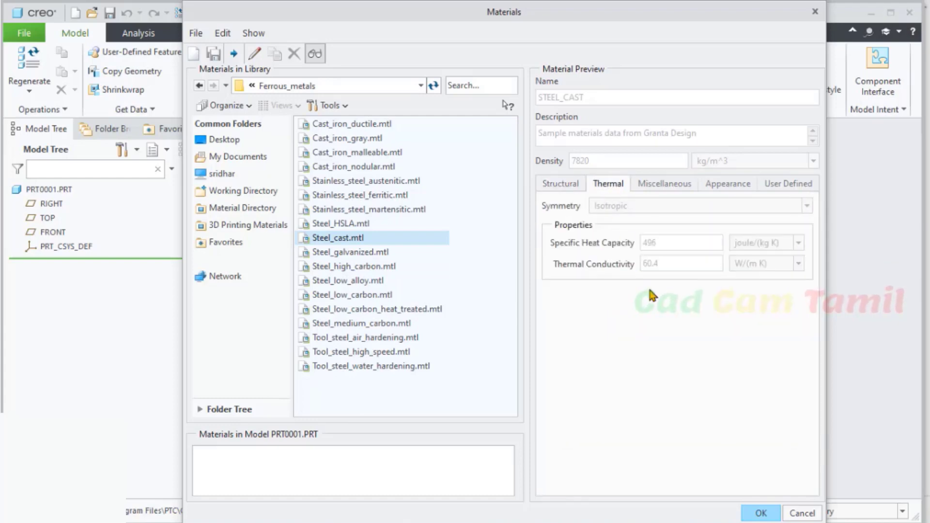
click(671, 184)
click(738, 188)
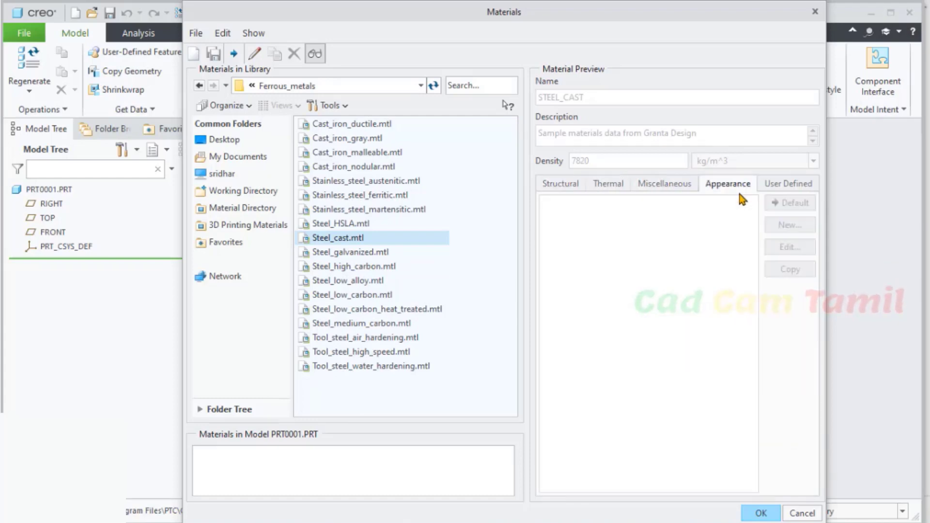
click(807, 186)
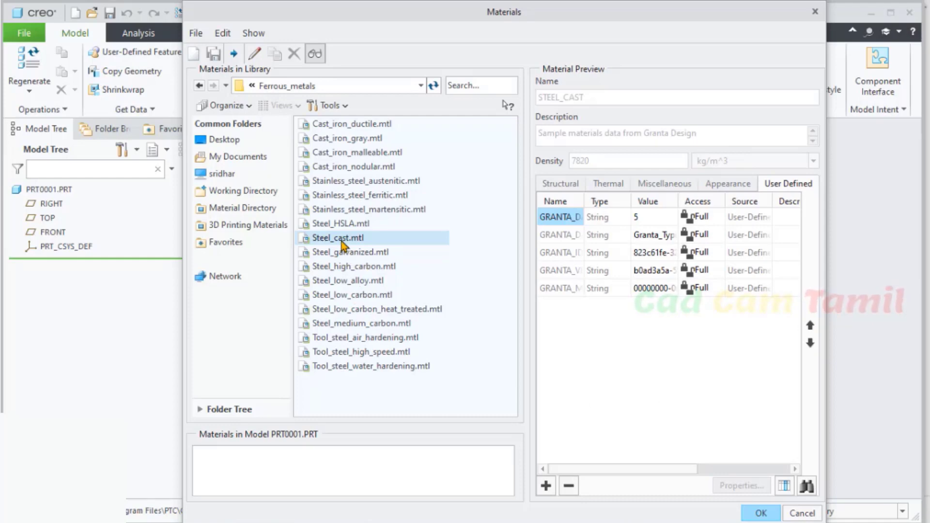
- Assign Cast_iron_gray.mtl as the part's material
double_click(356, 140)
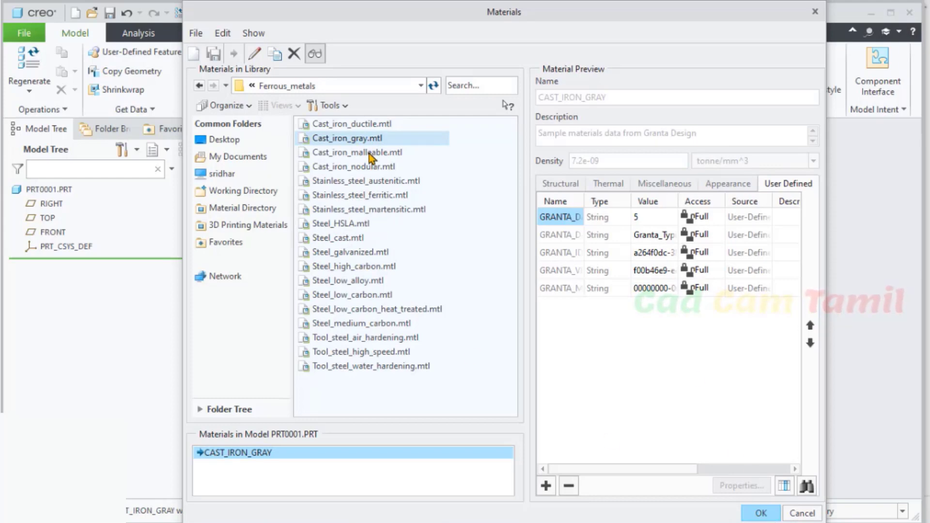
click(759, 513)
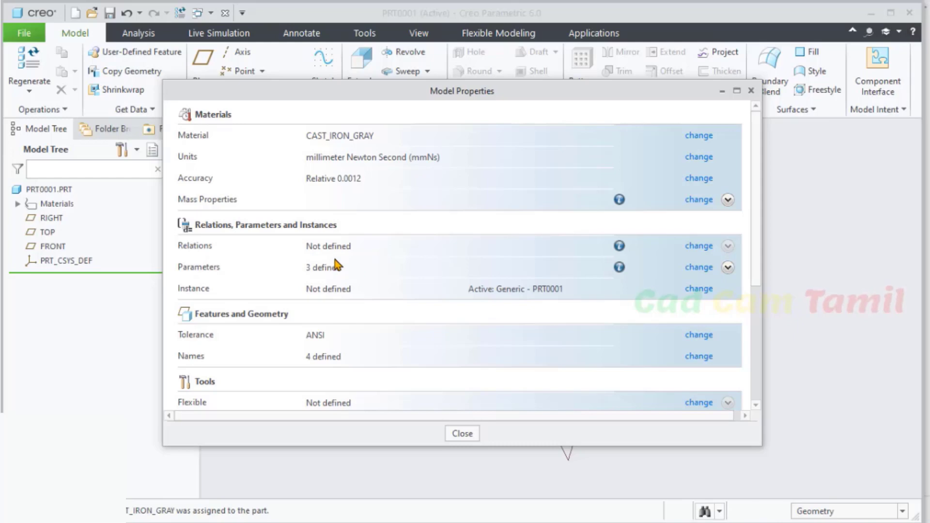
- Review the remaining model properties and the part's system of units, and close the properties
scroll(392, 286, down, 5)
scroll(390, 287, up, 5)
click(704, 161)
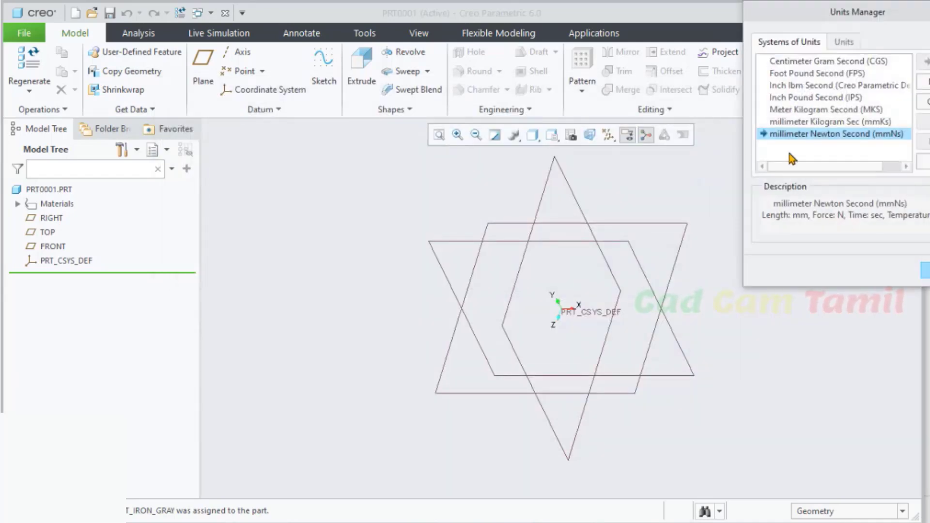
click(926, 270)
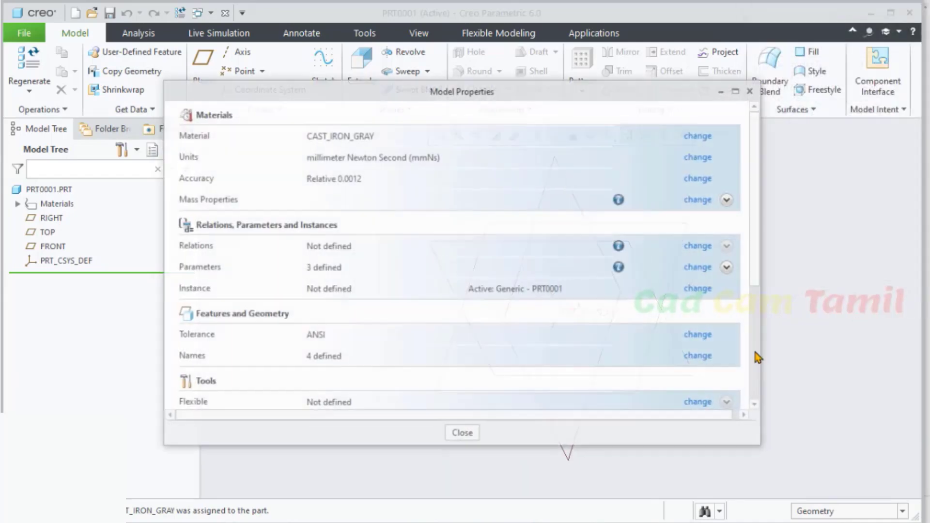
click(466, 436)
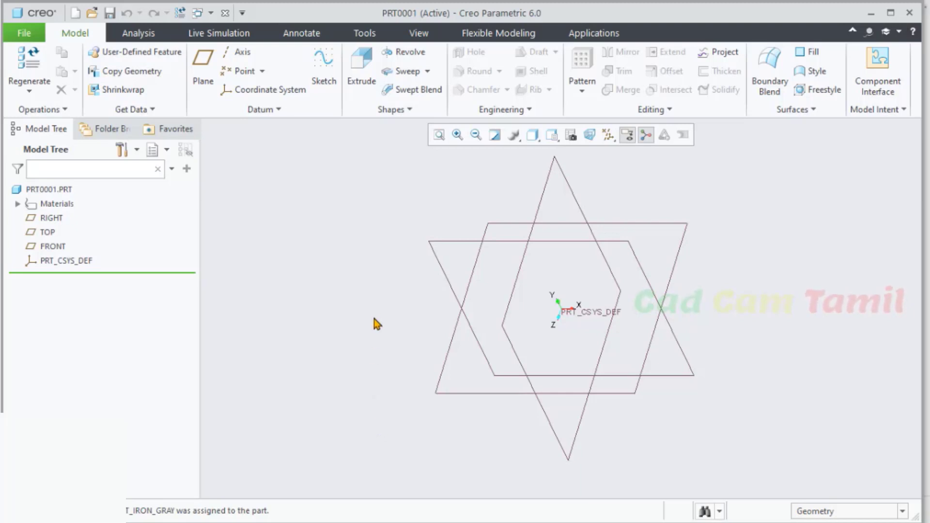
- Start a sketch on the FRONT datum plane and orient the sketch plane parallel to the screen
click(607, 255)
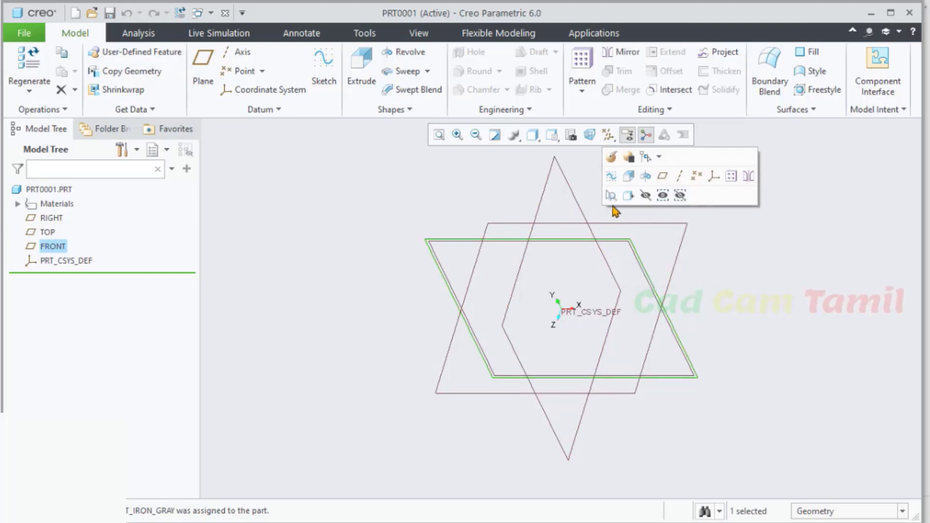
click(611, 176)
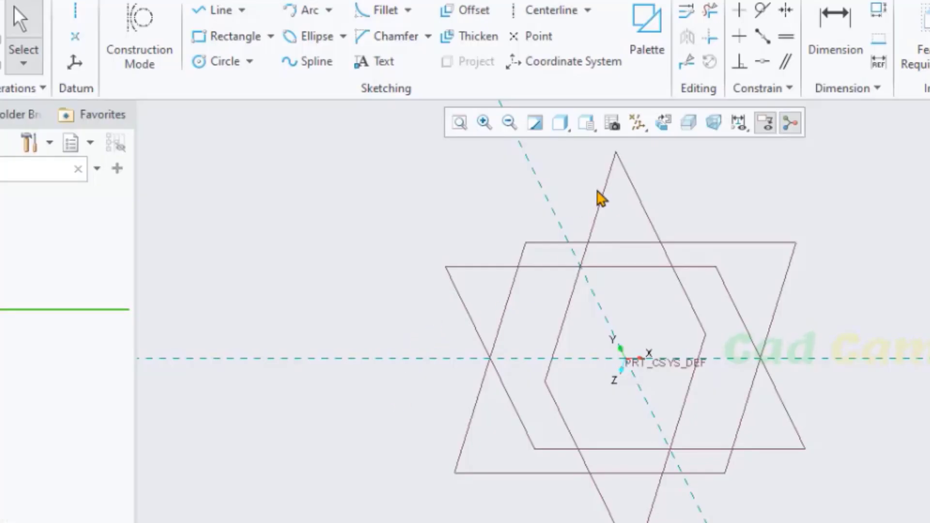
click(664, 123)
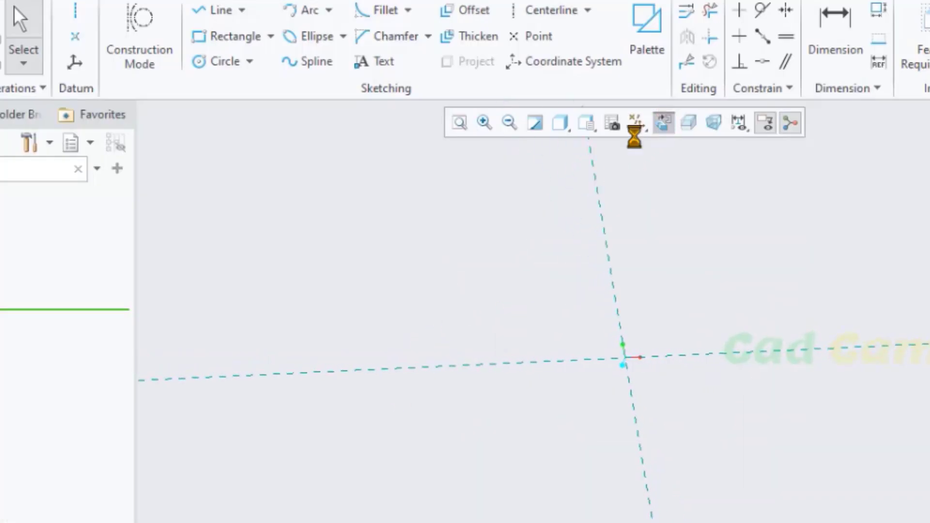
- Draw a horizontal line about 57 mm long from the vertical reference, followed by a vertical line about 113 mm down to the horizontal reference
click(217, 10)
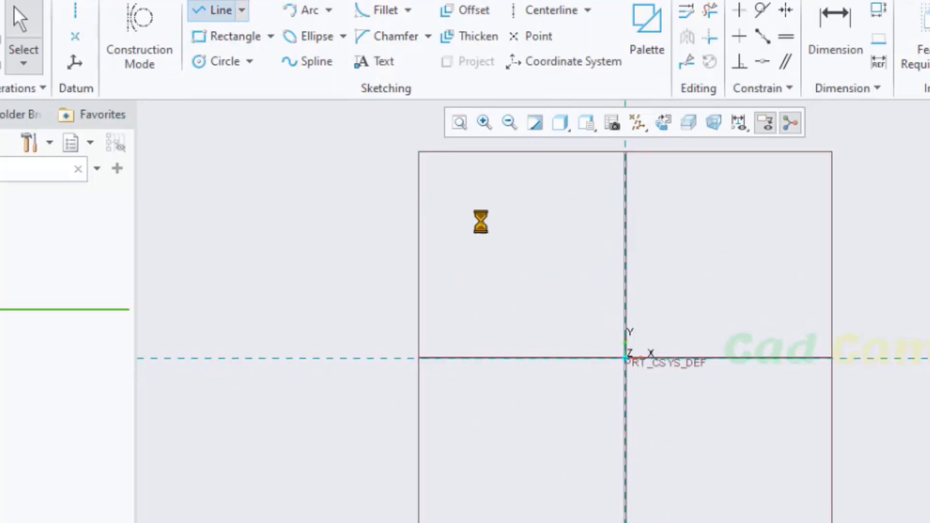
click(627, 266)
click(671, 266)
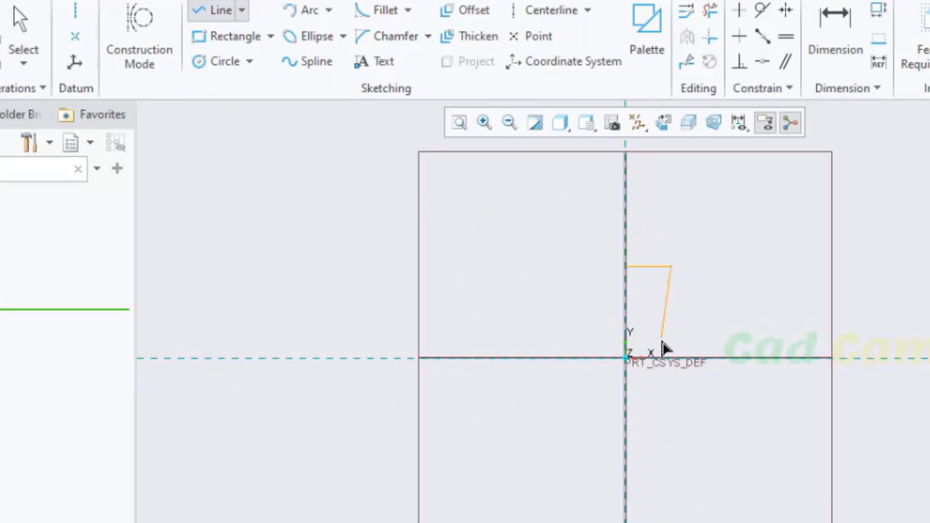
click(671, 357)
middle_click(671, 357)
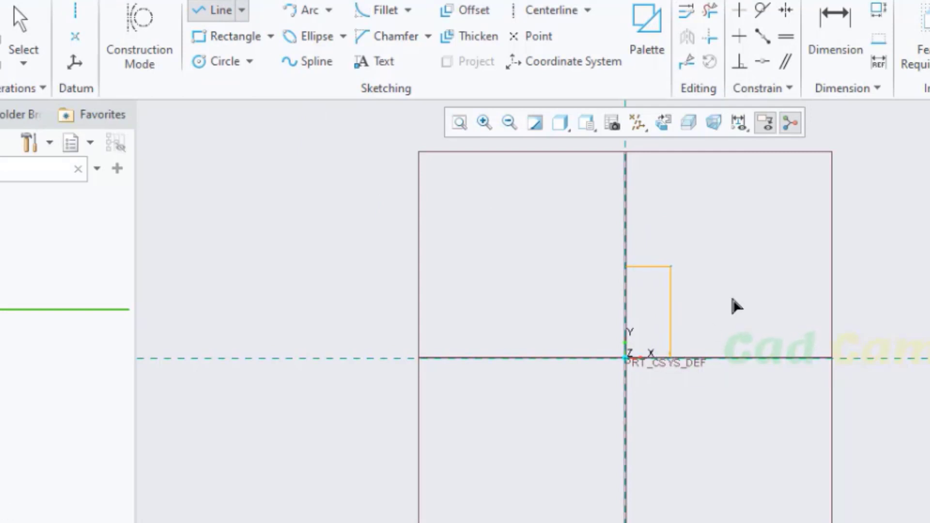
middle_click(760, 271)
middle_click(762, 273)
click(745, 285)
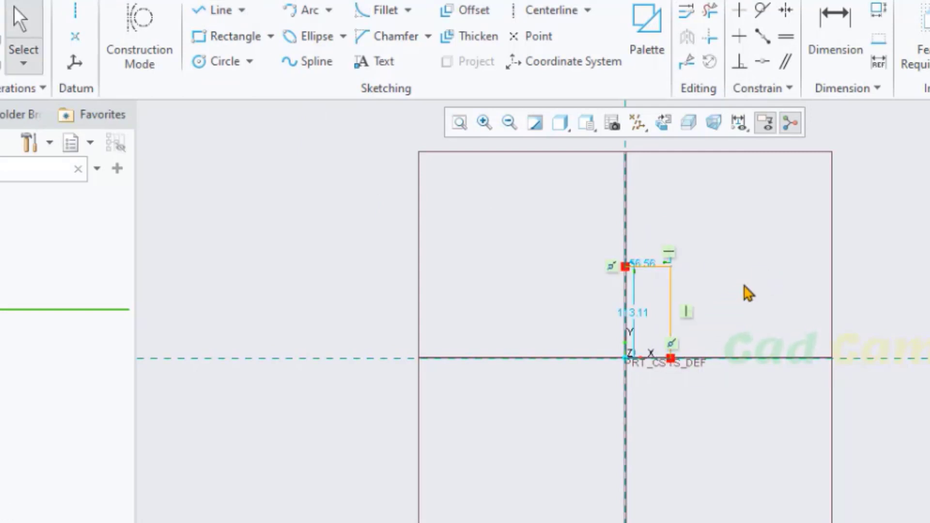
- Set the line path's height to 100 mm and its width to 50 mm
scroll(672, 328, down, 2)
double_click(621, 310)
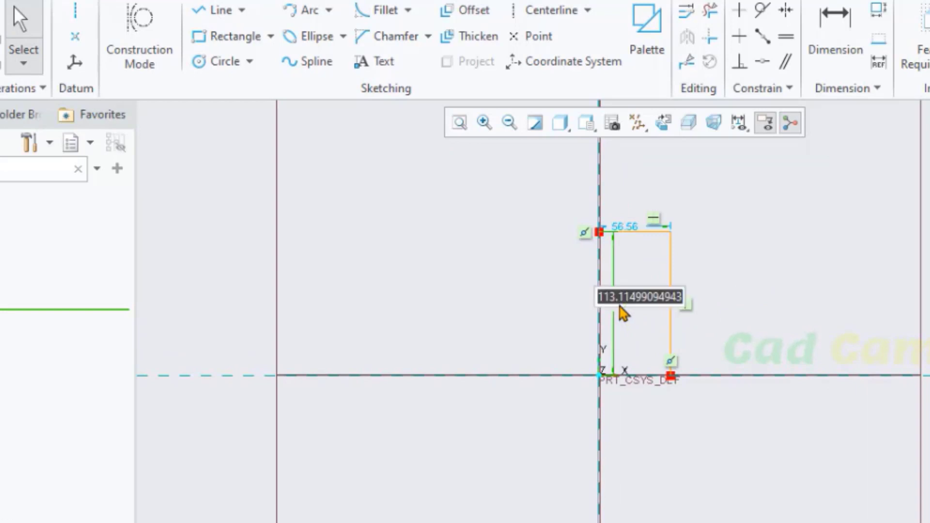
text(100)
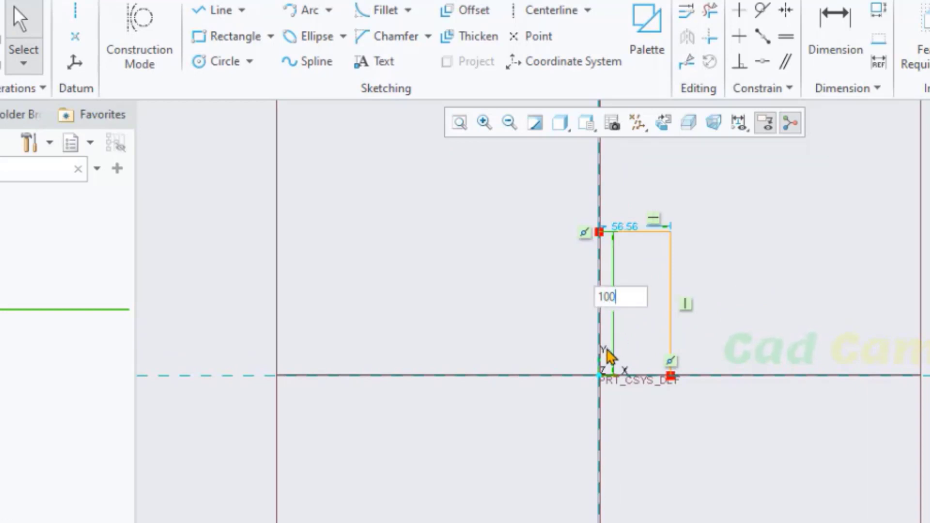
key(Return)
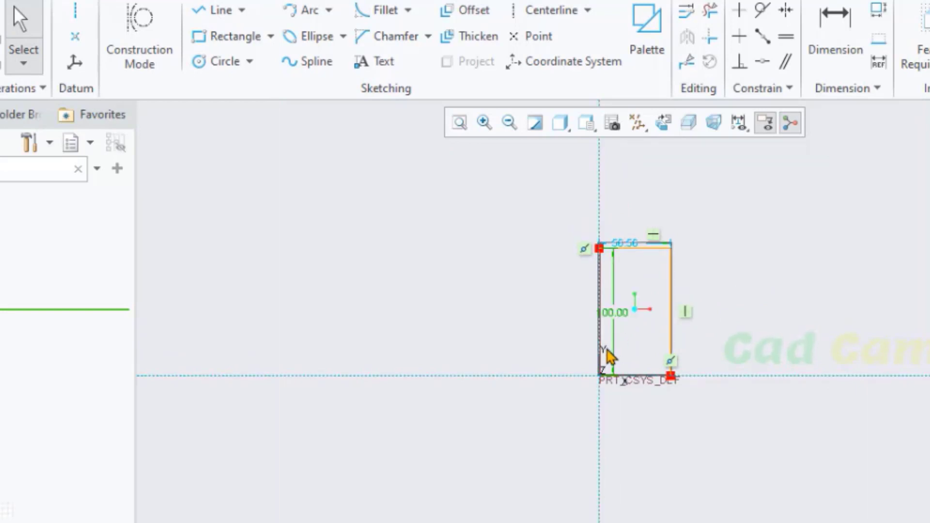
double_click(634, 249)
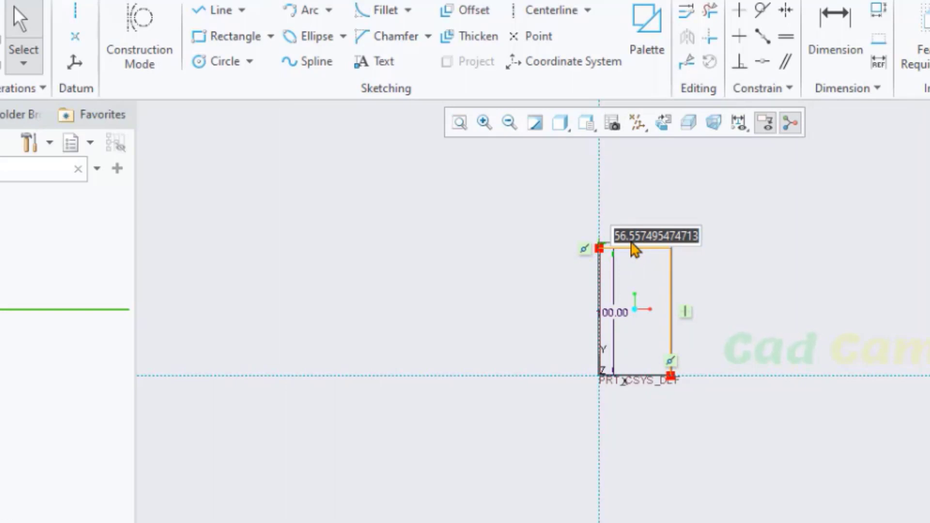
text(50)
key(Return)
- Fillet the corner between the horizontal and vertical lines with a 10 mm radius and finish the sketch
scroll(677, 264, up, 4)
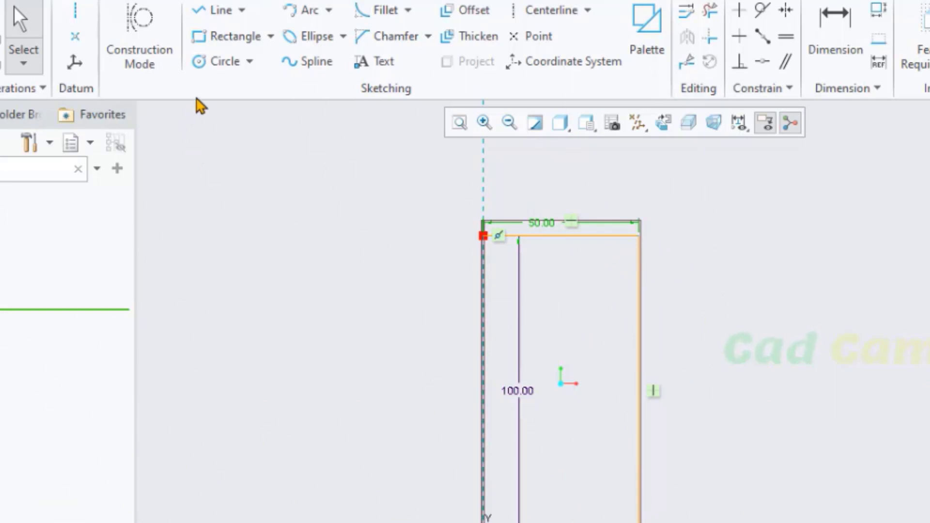
click(385, 11)
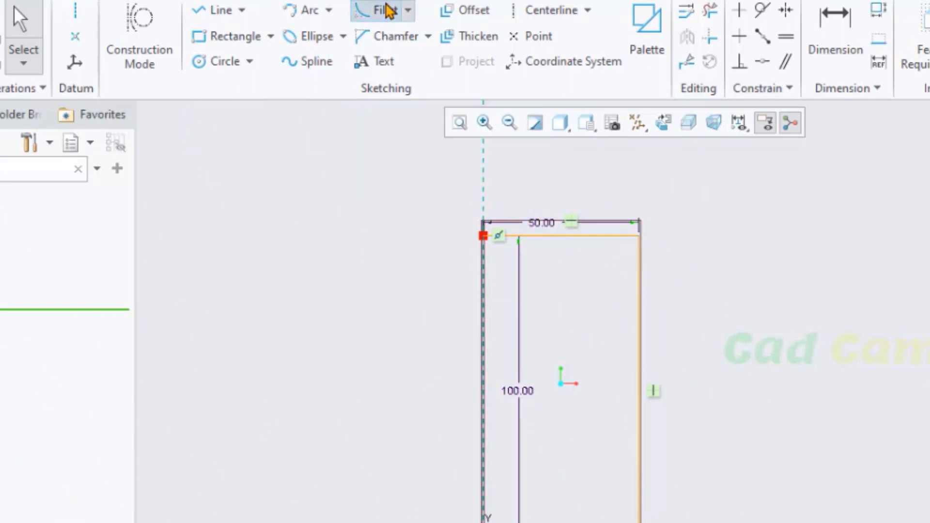
click(639, 283)
click(628, 237)
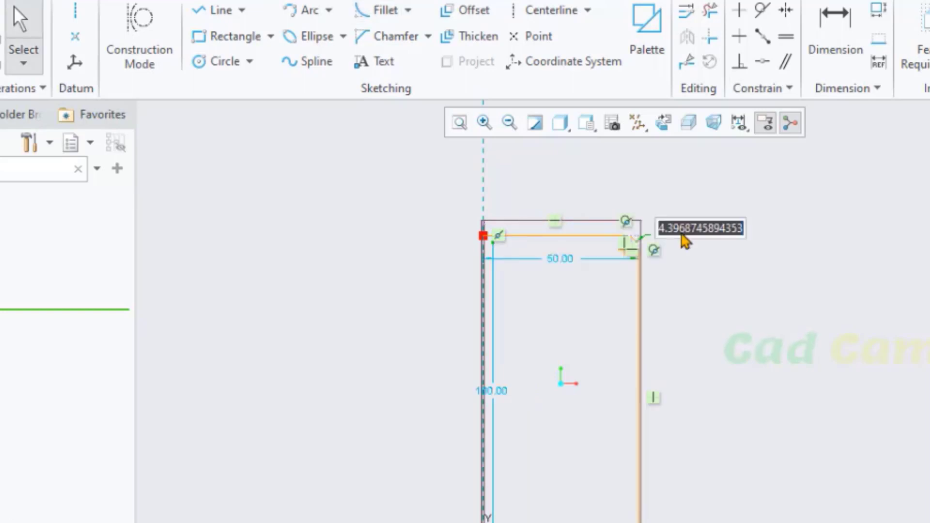
text(1)
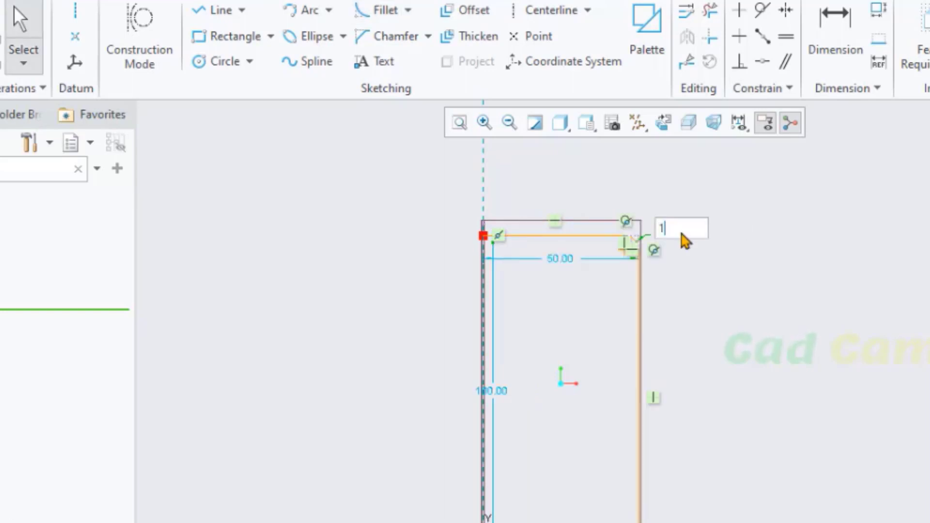
text(0)
key(Return)
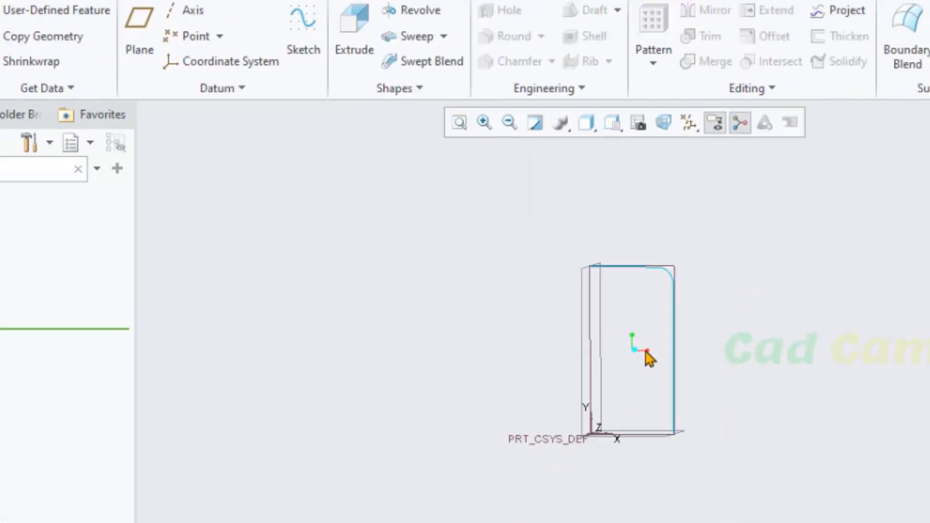
- Start a solid Sweep and select the filleted path of Sketch 1 as its trajectory
mouse_move(648, 358)
middle_down()
mouse_move(745, 284)
mouse_move(682, 454)
mouse_move(711, 398)
mouse_move(622, 358)
middle_up()
scroll(703, 381, down, 3)
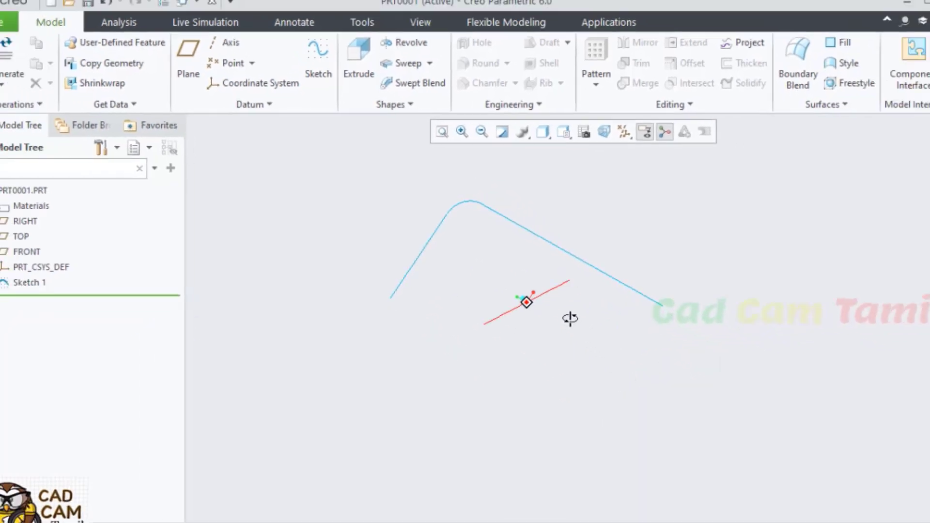
middle_drag(575, 334, 571, 345)
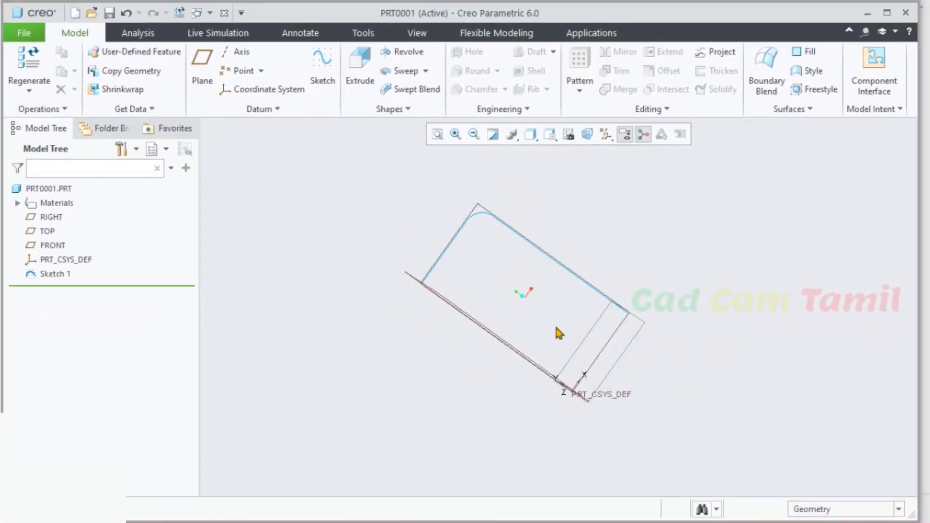
click(406, 72)
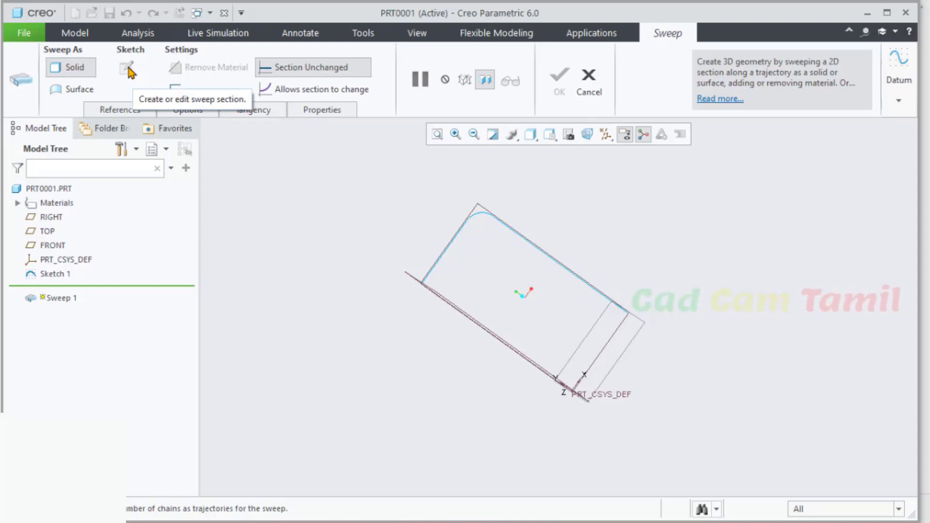
click(483, 213)
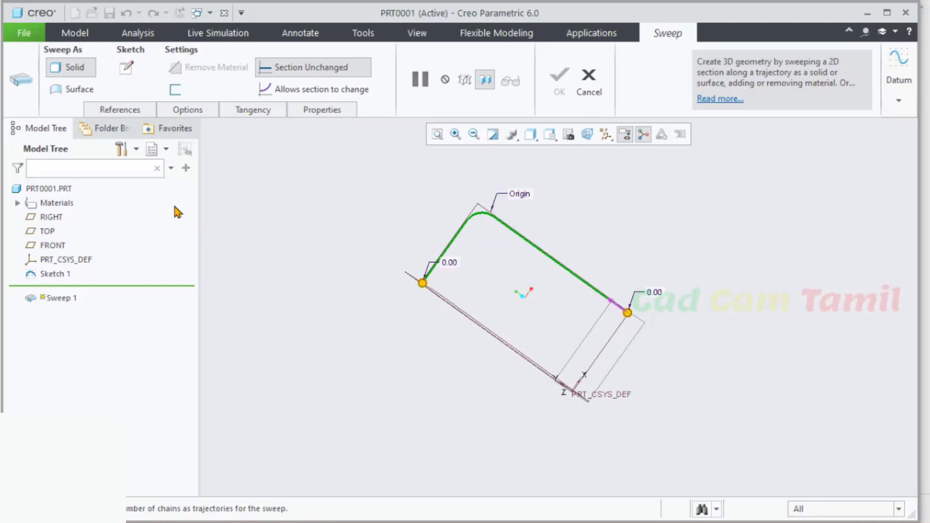
- Start the sweep's section sketch, orient it to 2D, and insert a 6-sided hexagon with sides about 3.87 mm long beside the references
click(126, 69)
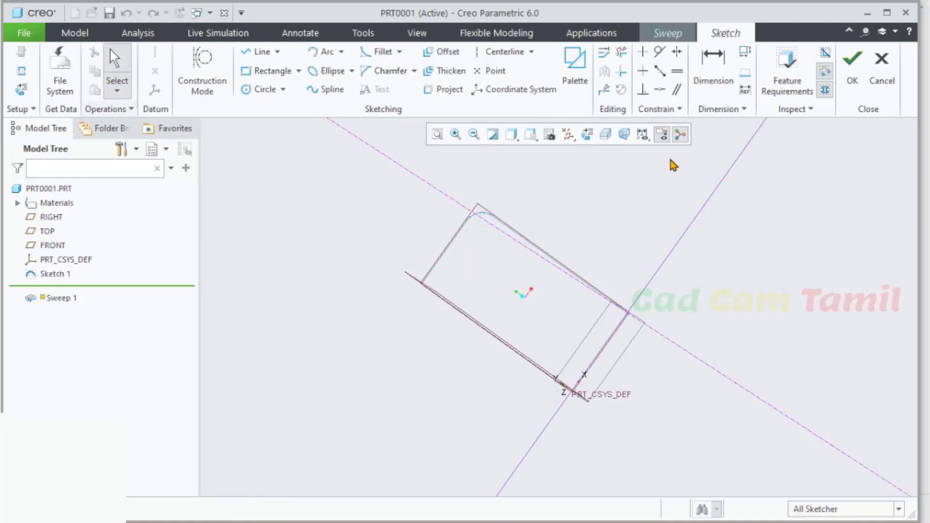
click(587, 136)
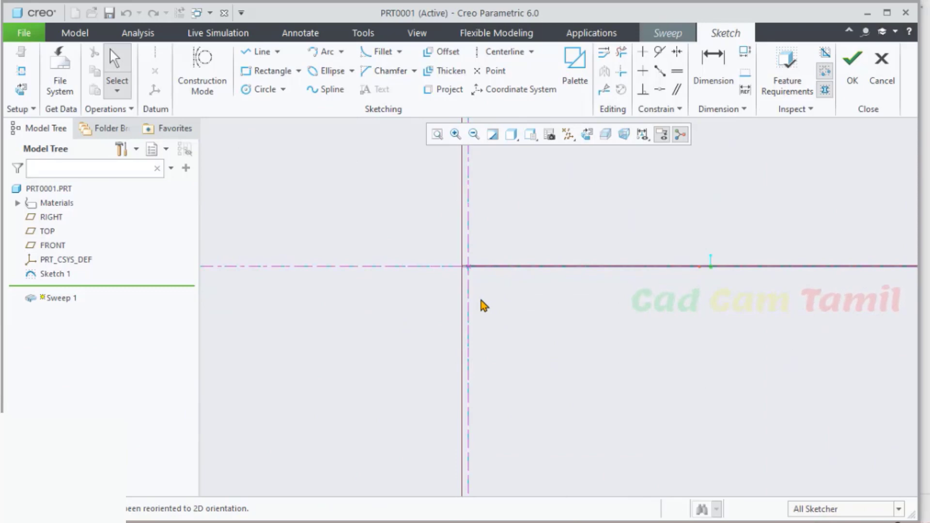
click(576, 95)
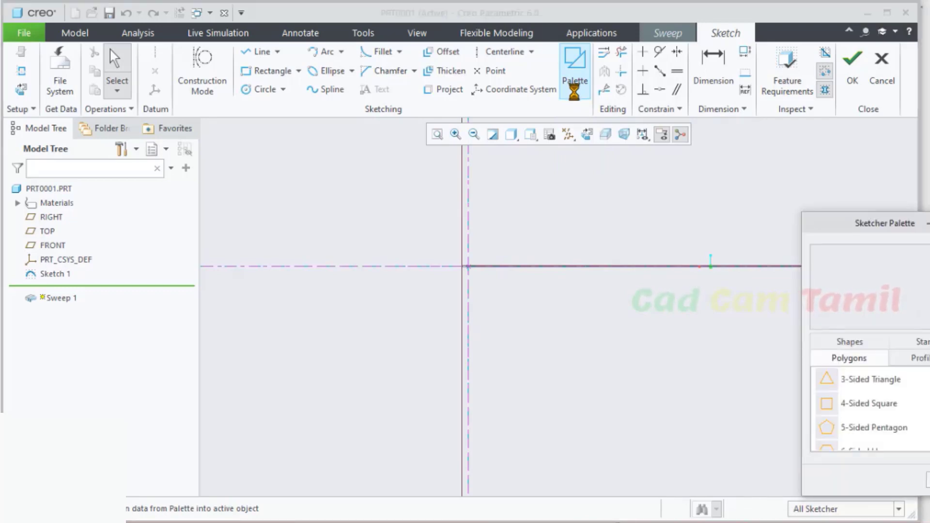
drag(882, 223, 814, 163)
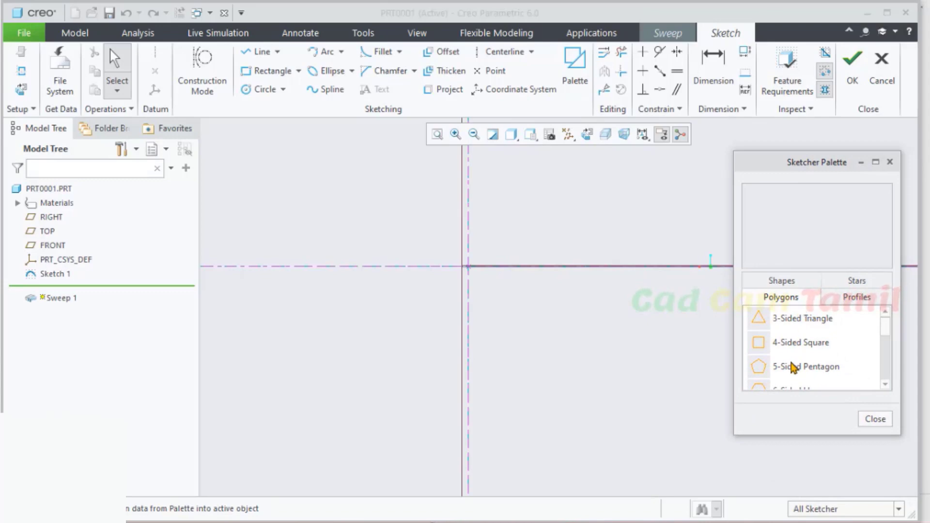
scroll(778, 335, down, 1)
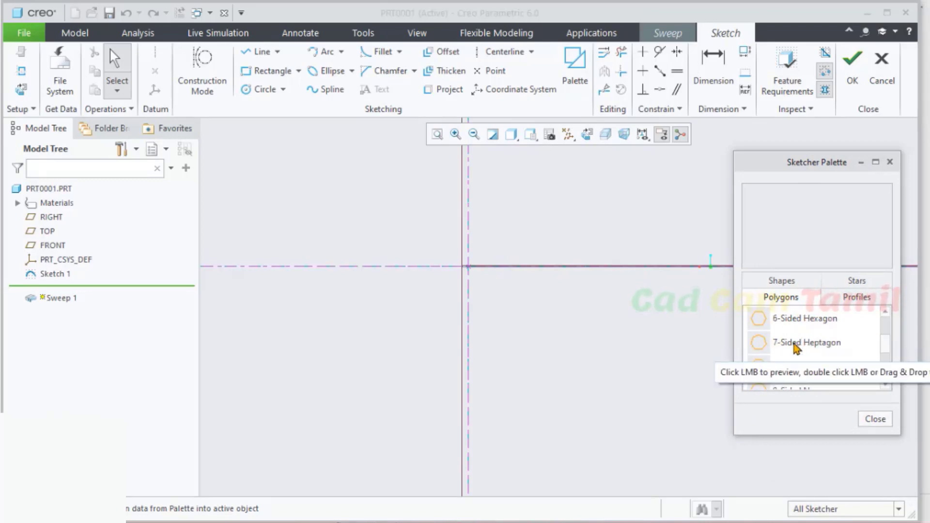
mouse_move(762, 320)
mouse_down()
mouse_move(376, 285)
mouse_move(358, 204)
mouse_up()
click(877, 418)
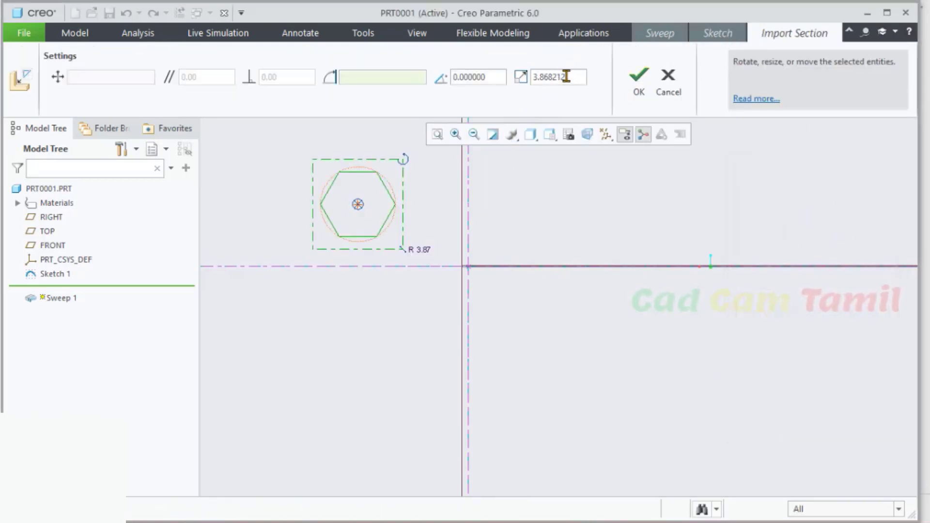
click(640, 80)
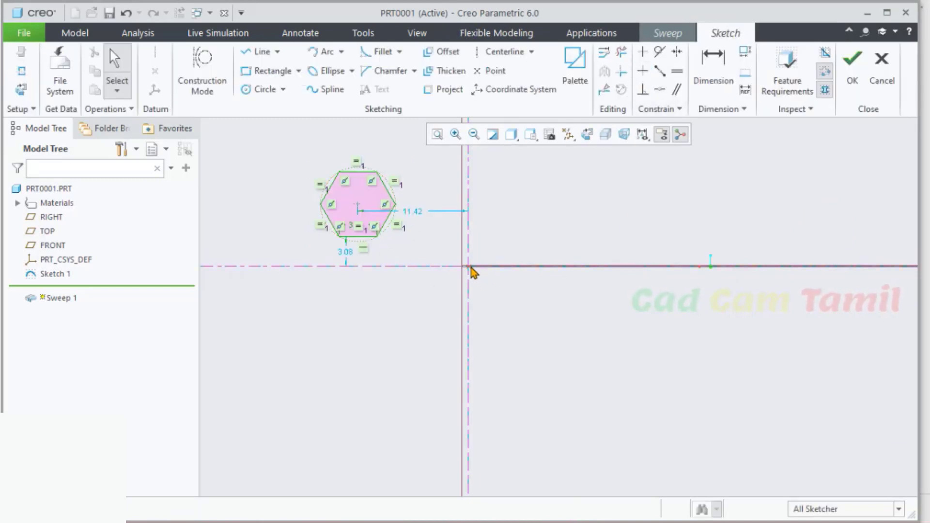
- Make the hexagon's center coincident with both the vertical and the horizontal reference lines
click(660, 92)
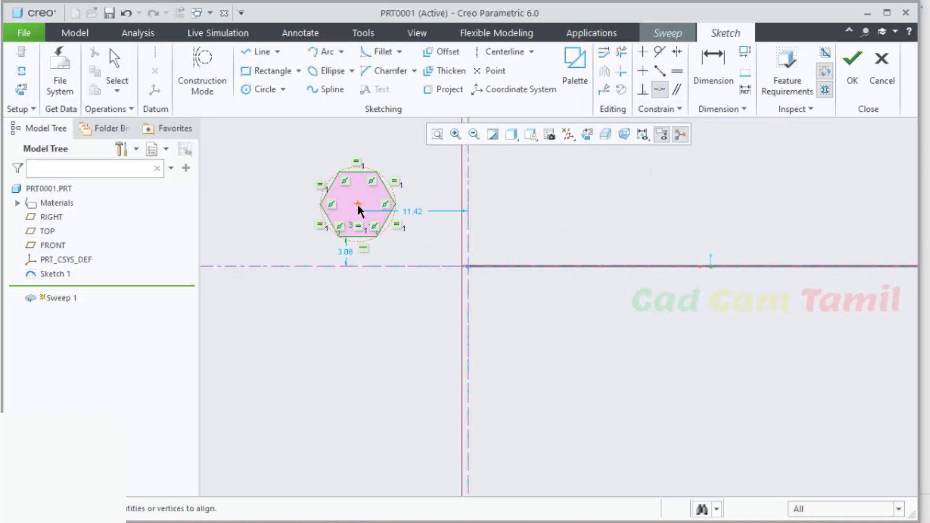
click(470, 199)
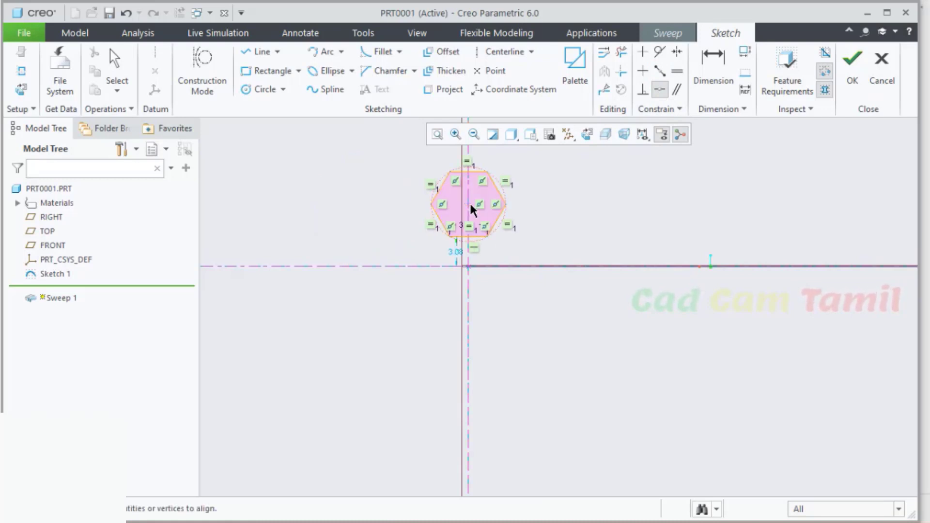
click(470, 203)
click(398, 266)
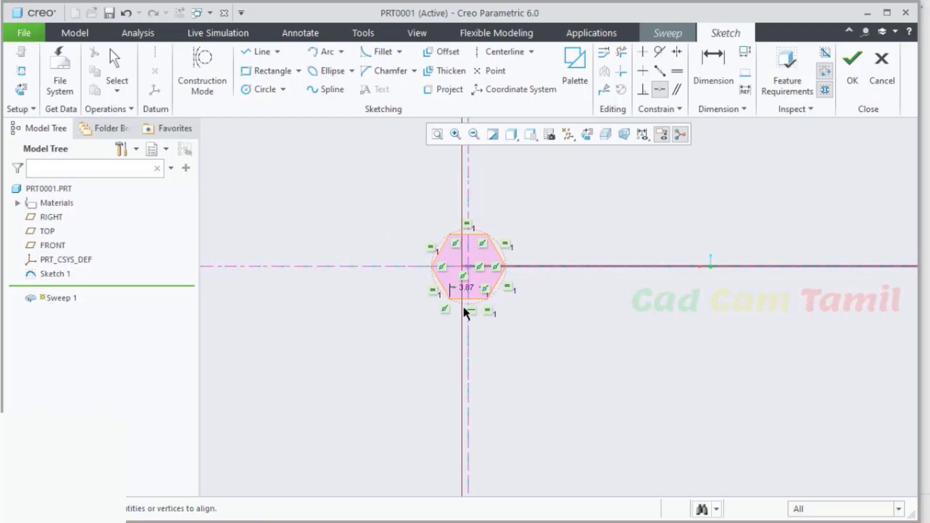
middle_click(519, 235)
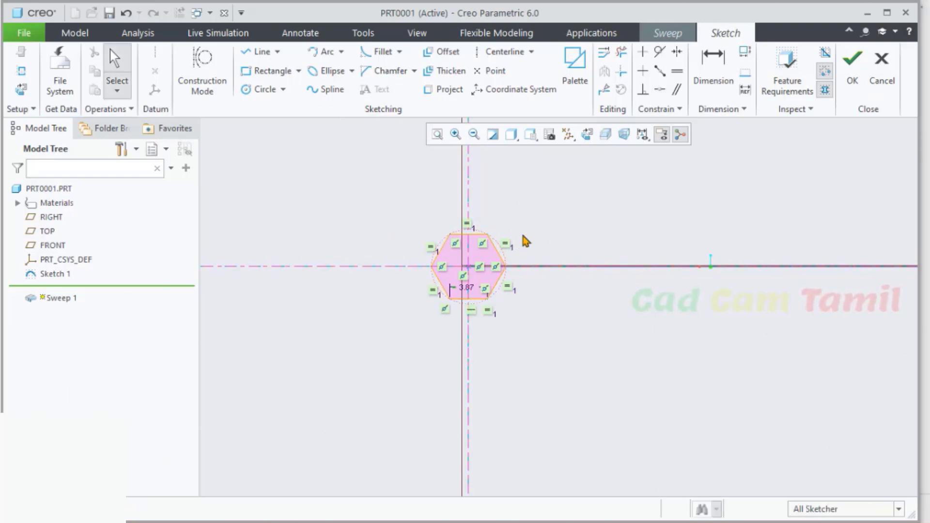
- Dimension the hexagon across its flats and set the distance to 5 mm
scroll(452, 272, down, 4)
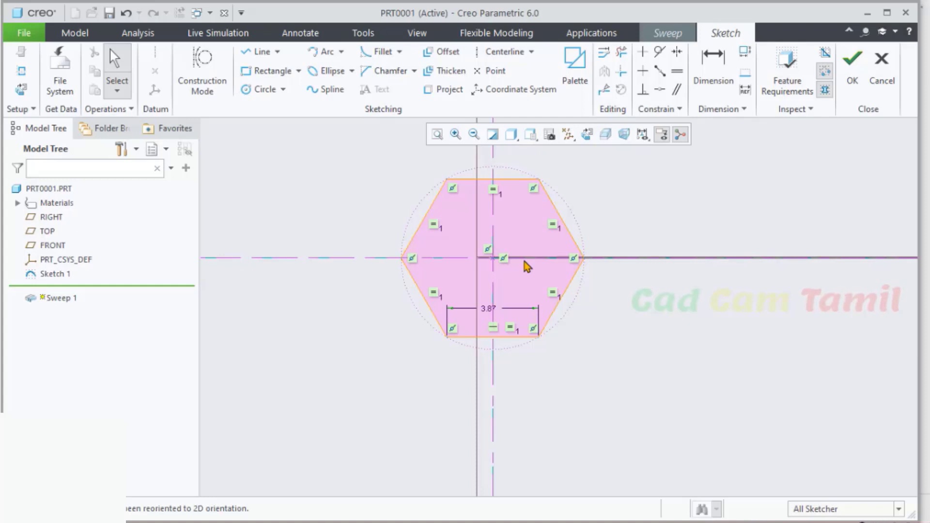
double_click(489, 308)
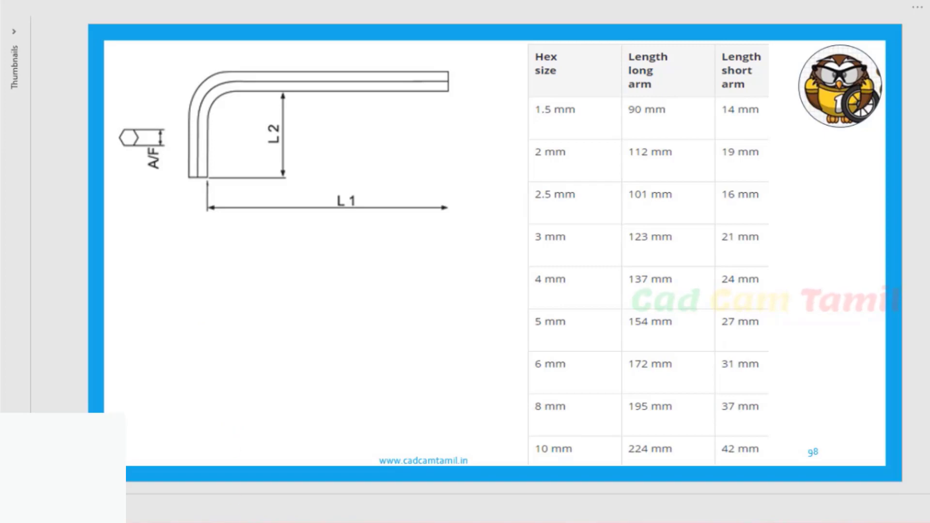
click(230, 522)
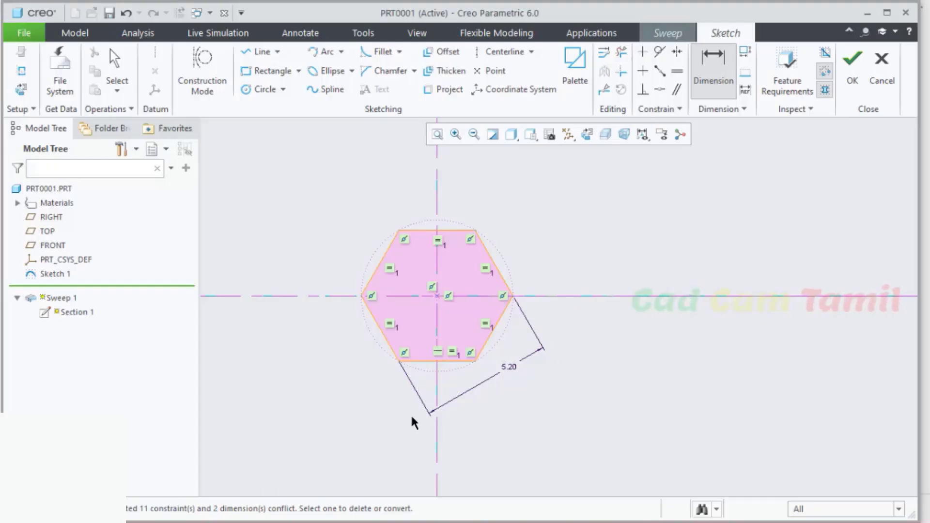
double_click(509, 367)
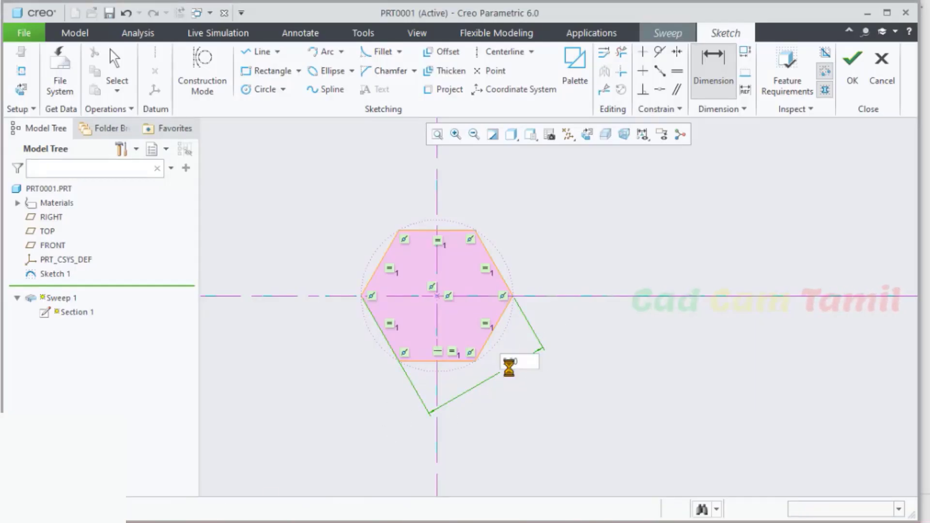
text(5)
key(Return)
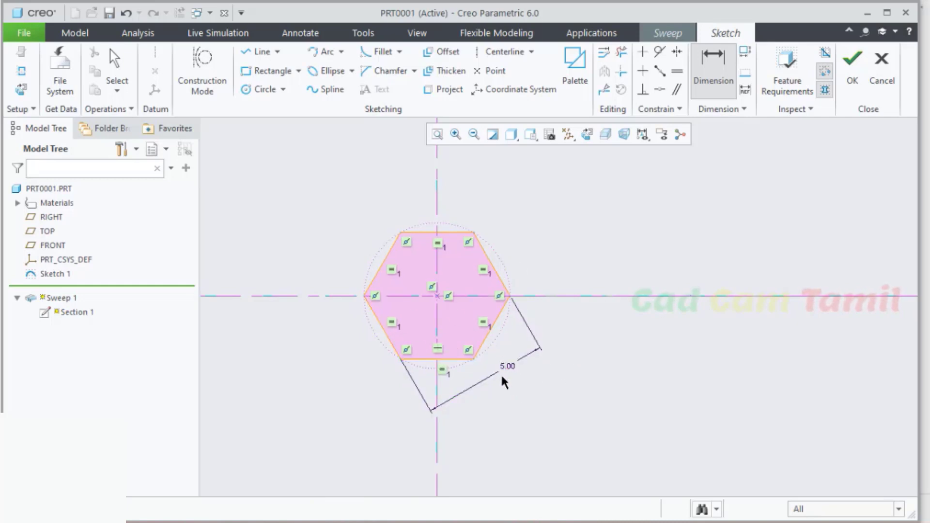
- Finish the hexagonal section sketch and complete the solid sweep along the path
click(854, 72)
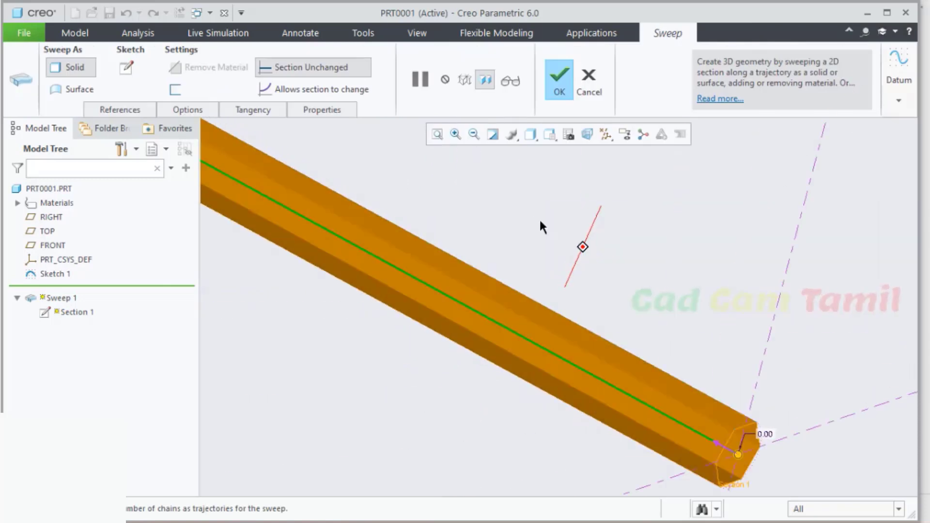
click(558, 83)
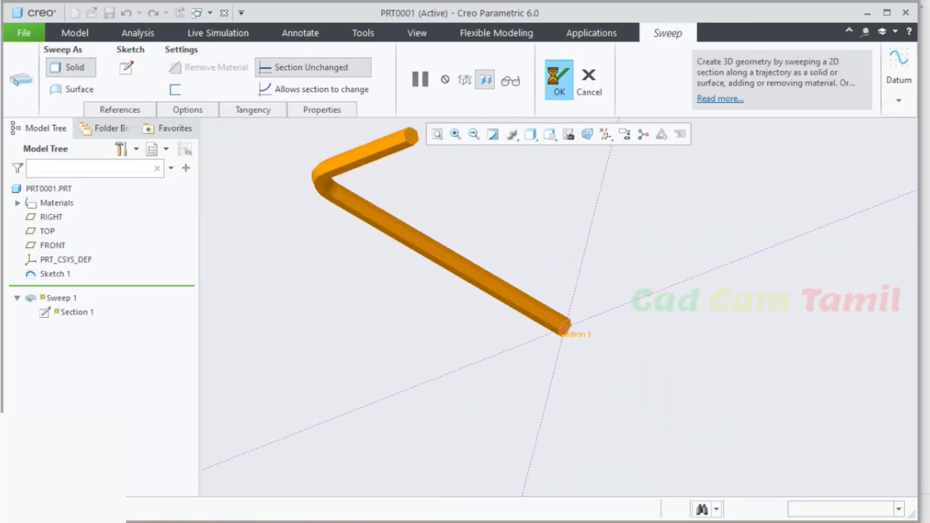
scroll(511, 434, down, 3)
middle_drag(556, 358, 483, 349)
scroll(483, 349, up, 2)
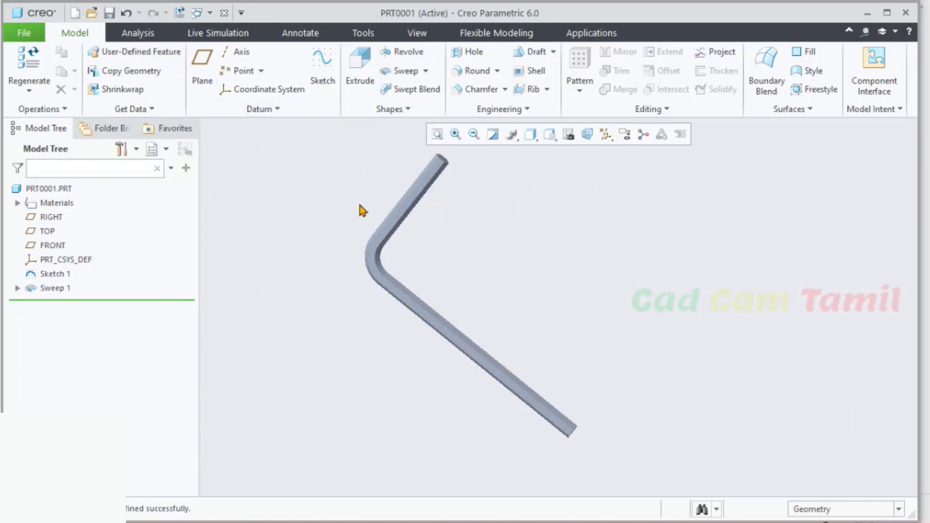
- Display the sweep's section dimensions for editing and consult the hex size table in the reference document
click(390, 226)
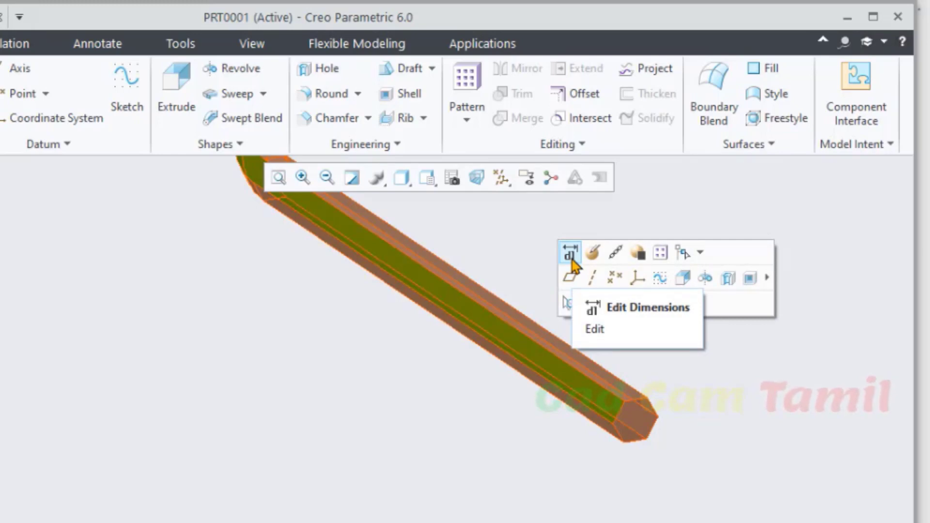
click(572, 262)
scroll(632, 415, down, 8)
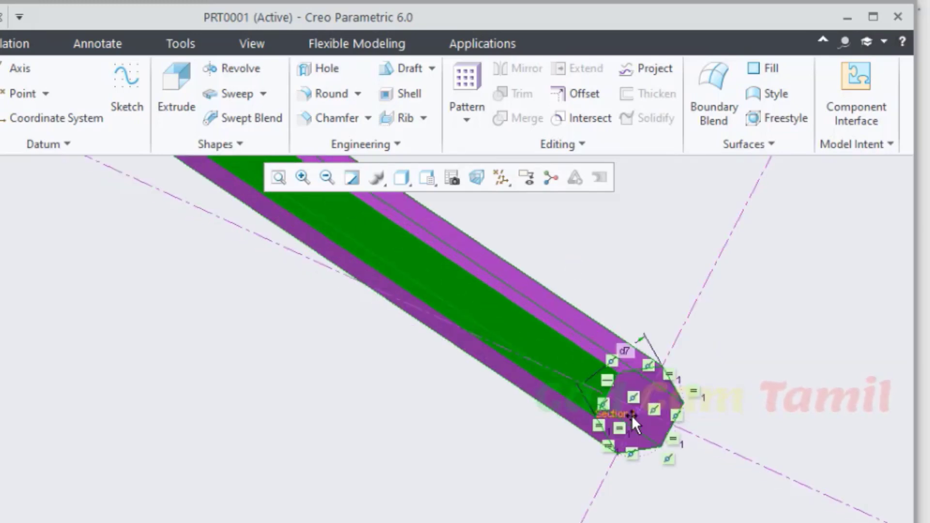
scroll(630, 282, down, 1)
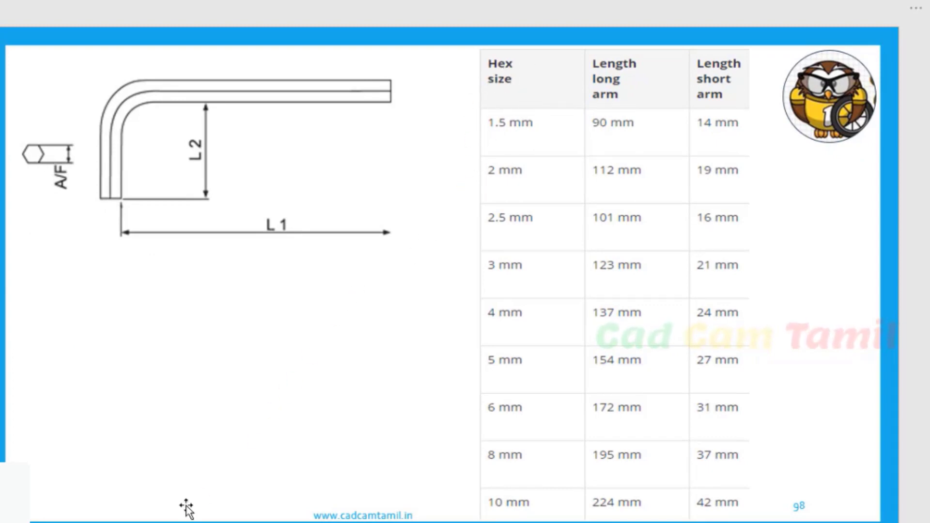
mouse_move(112, 521)
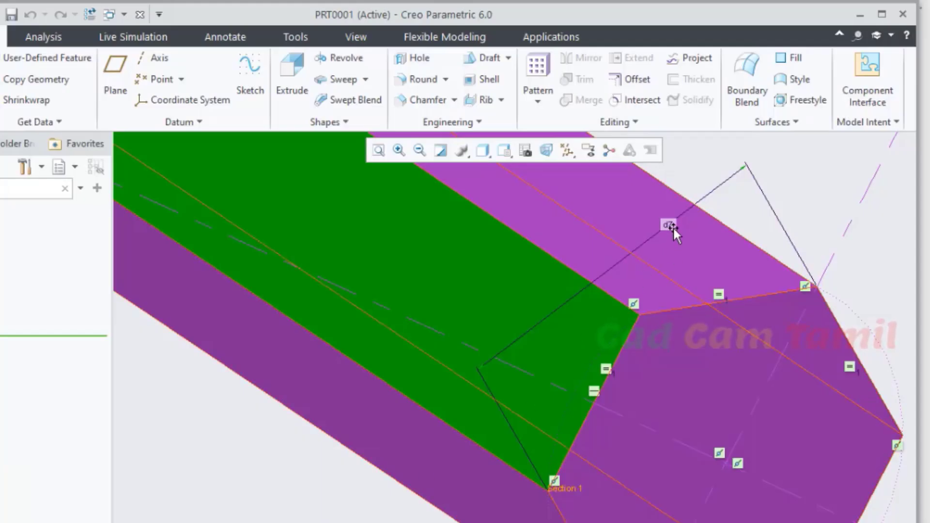
- Rename the hexagon's across-flats dimension to HexSize
double_click(669, 225)
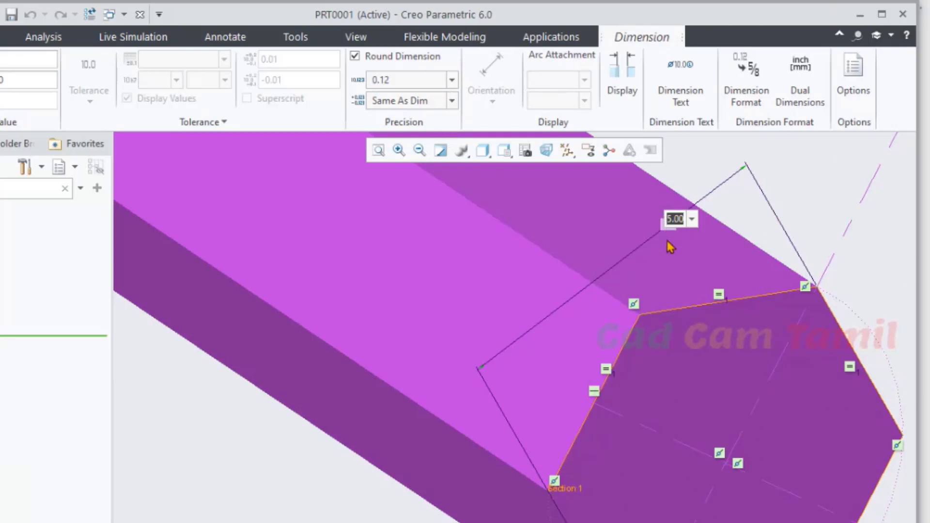
click(13, 58)
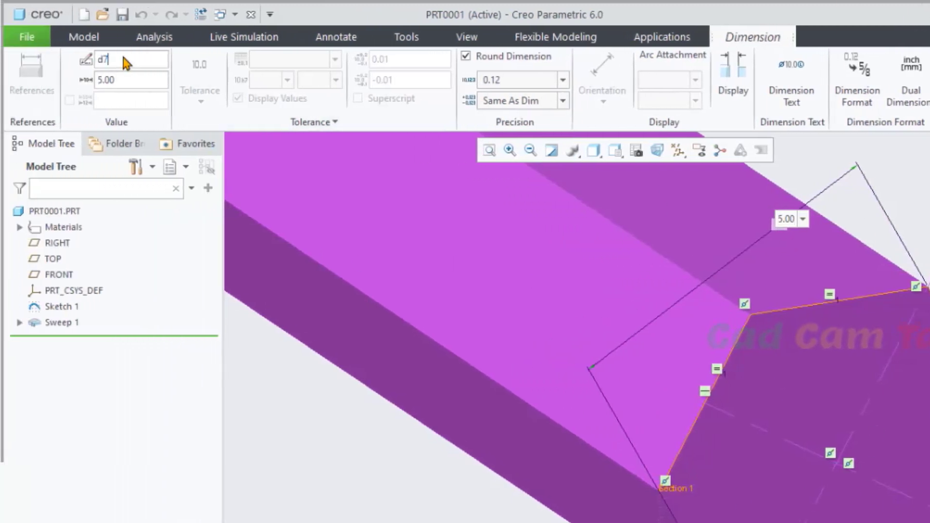
double_click(119, 62)
text(Hex Size)
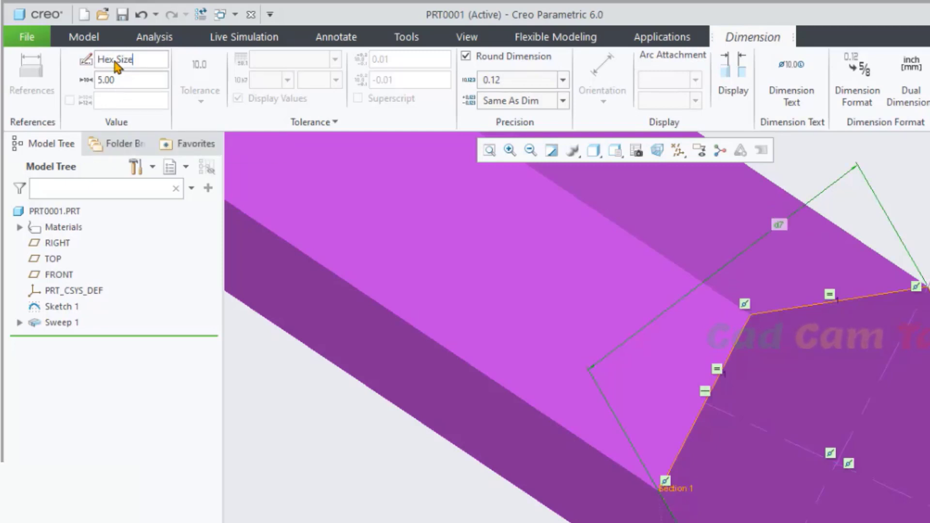
click(117, 59)
key(BackSpace)
key(Return)
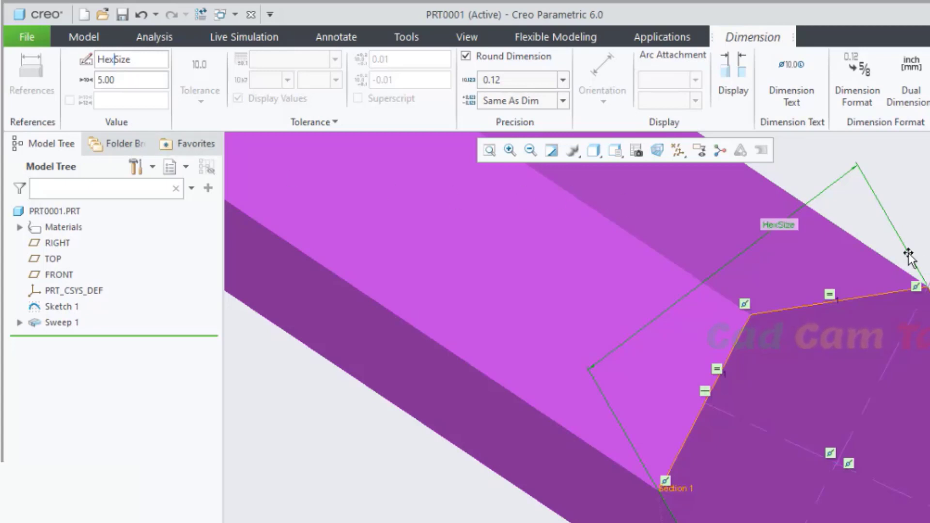
middle_drag(918, 242, 916, 229)
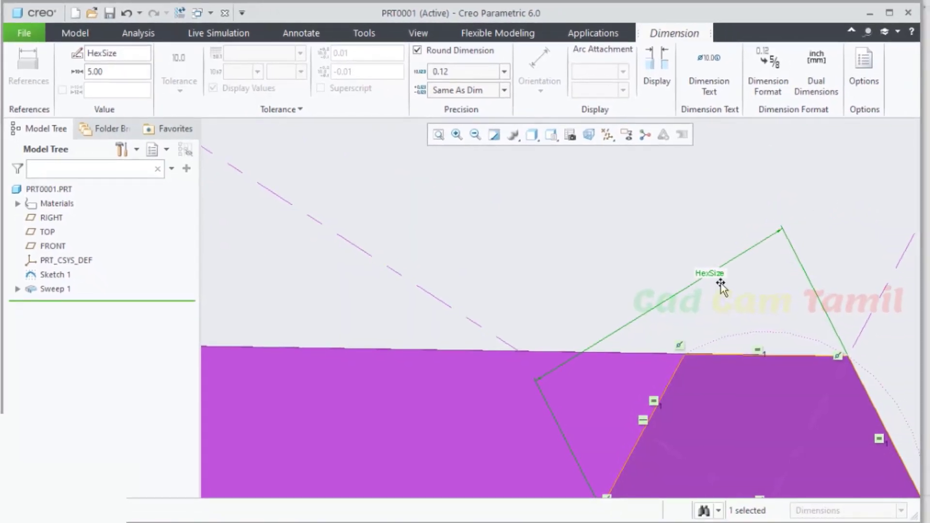
click(557, 257)
- Display the dimensions of the path sketch, Sketch 1, for editing
middle_drag(554, 258, 639, 447)
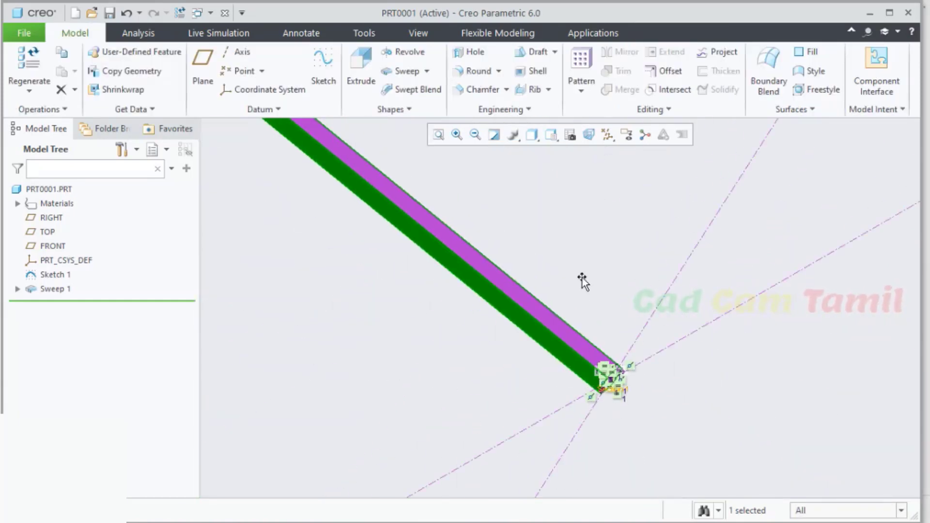
scroll(677, 468, up, 3)
click(49, 275)
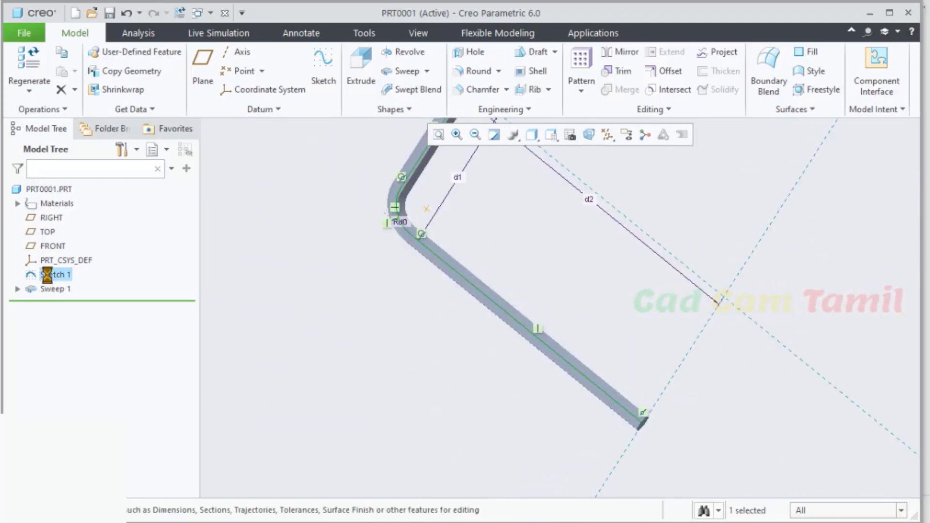
scroll(441, 418, up, 3)
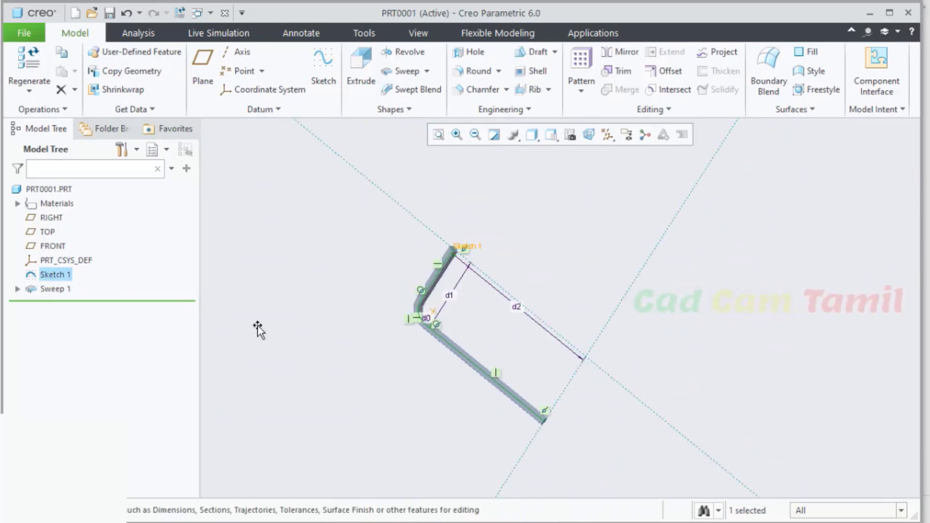
scroll(459, 378, down, 2)
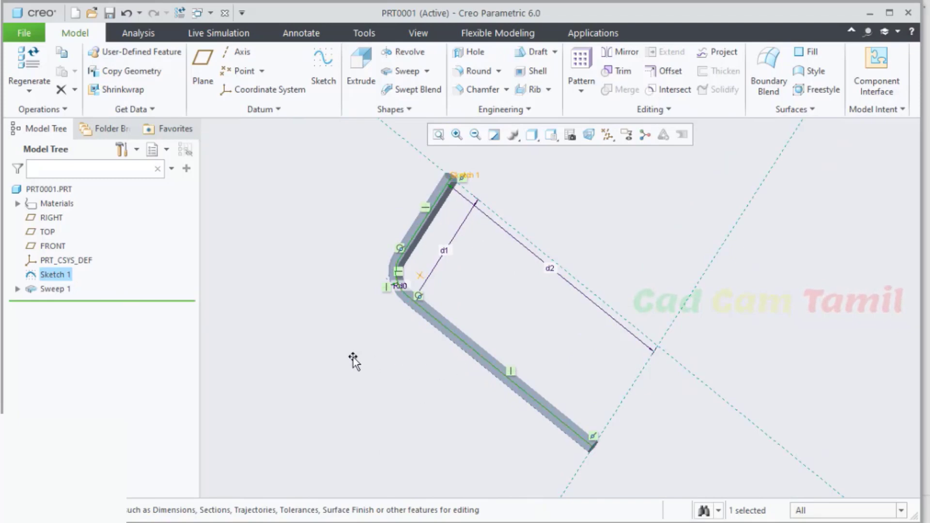
right_click(61, 276)
click(422, 310)
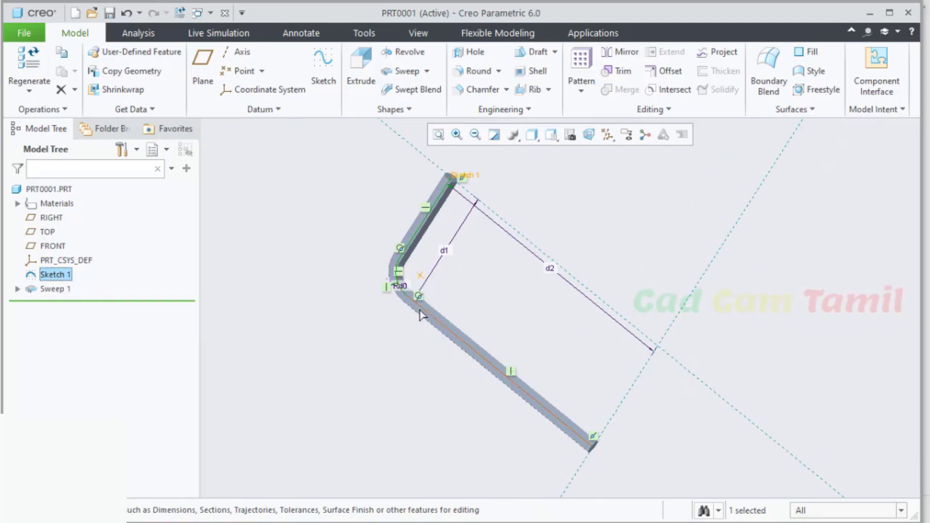
click(423, 308)
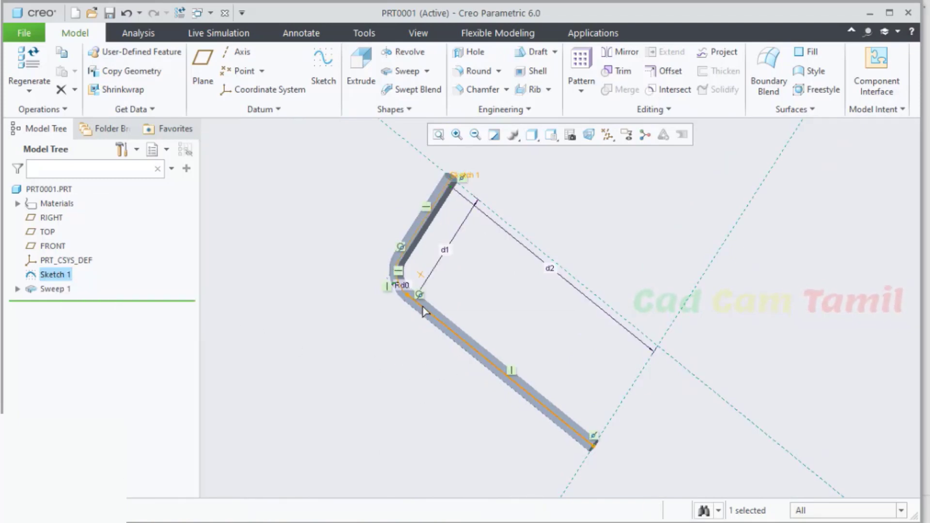
right_click(424, 311)
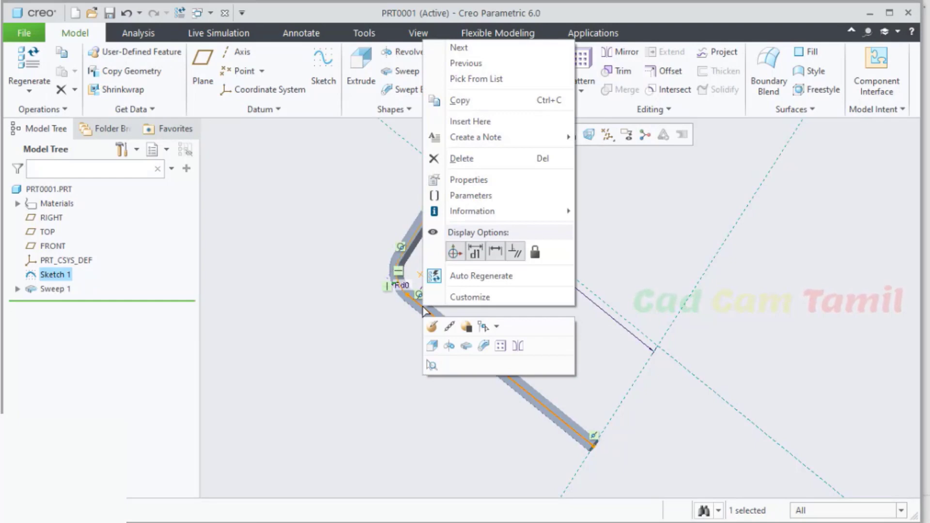
click(480, 253)
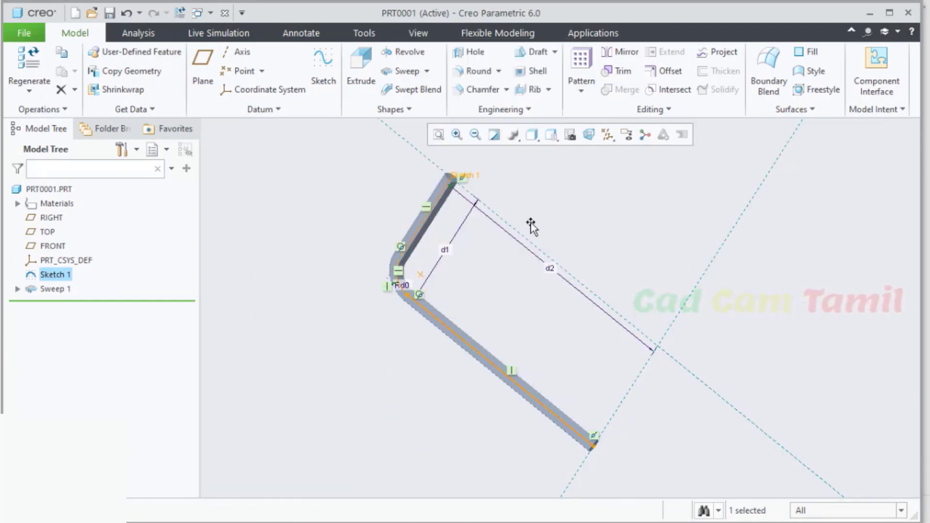
- Set the short leg's length dimension in the path sketch to 50 mm and rename it SL
scroll(444, 252, down, 2)
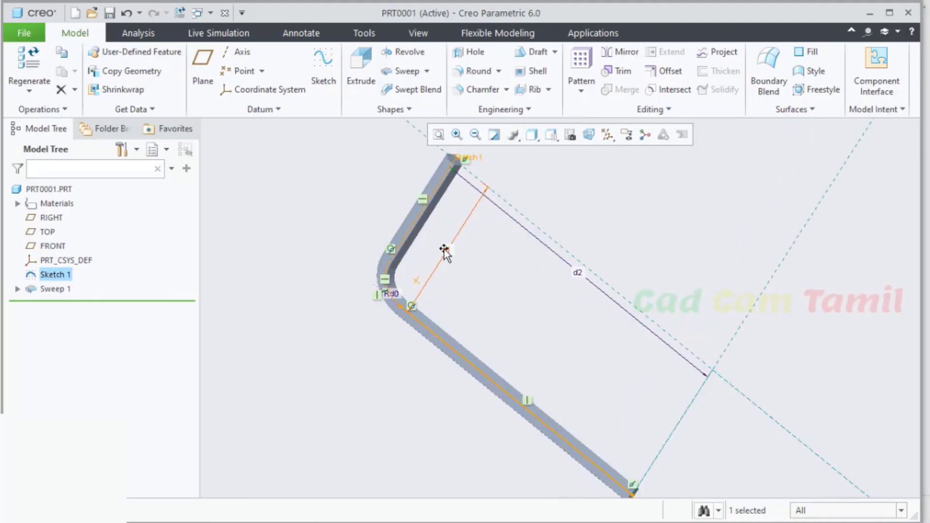
double_click(444, 249)
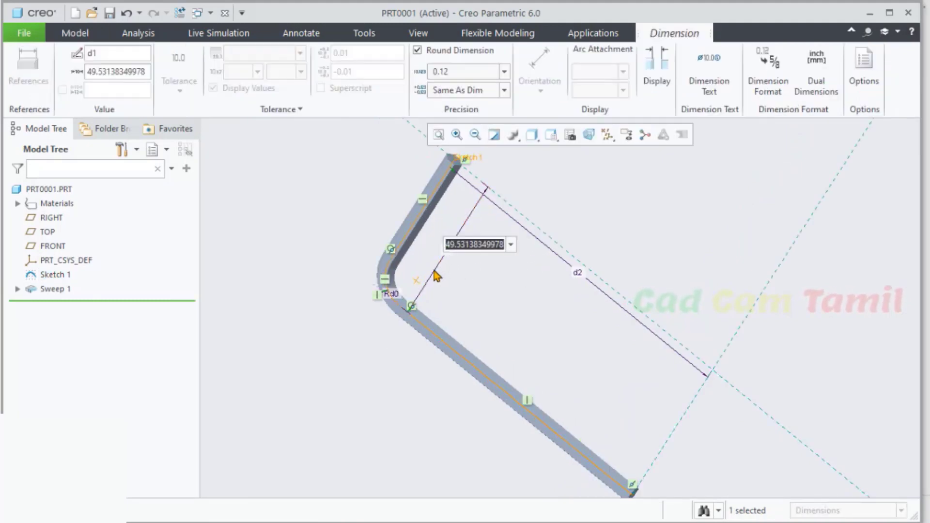
double_click(136, 73)
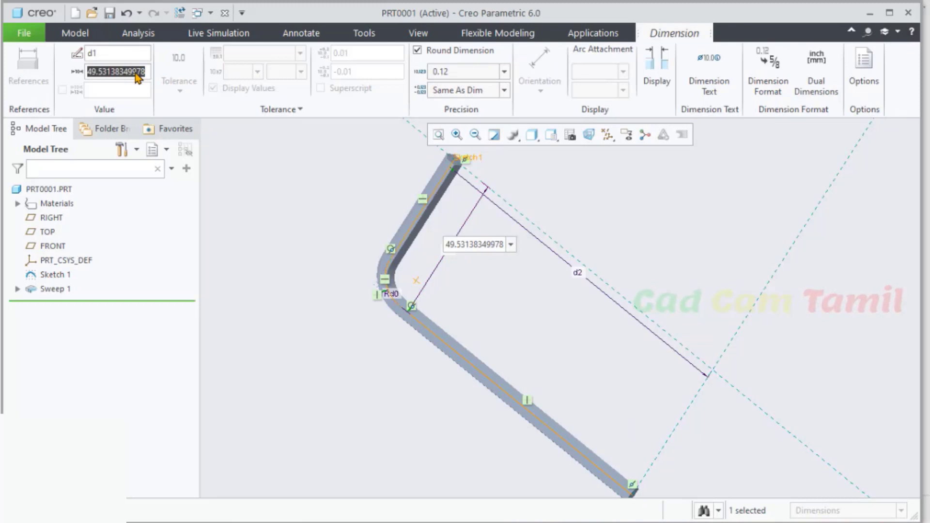
text(50)
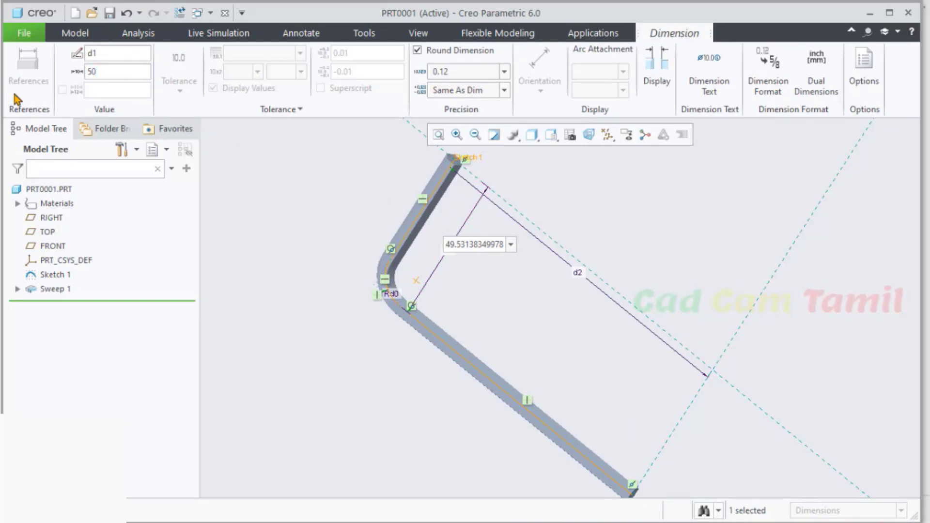
key(Return)
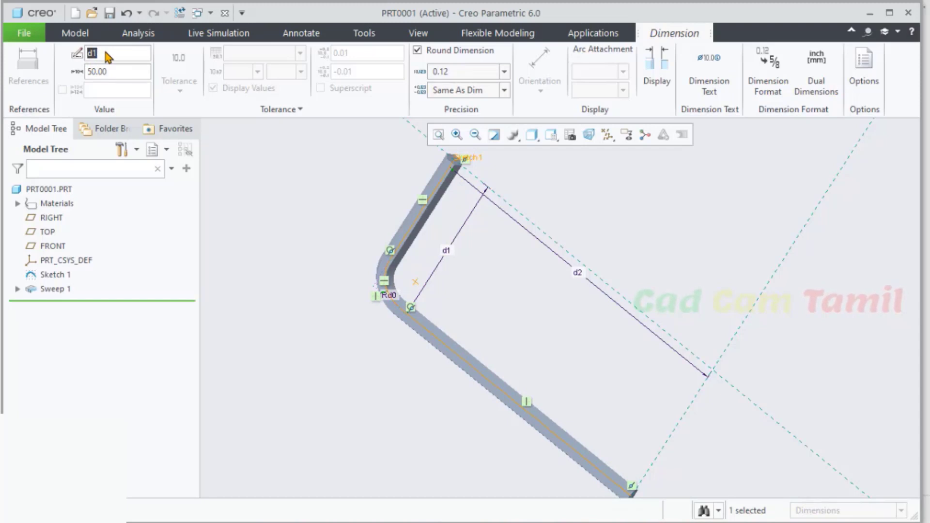
text(SL)
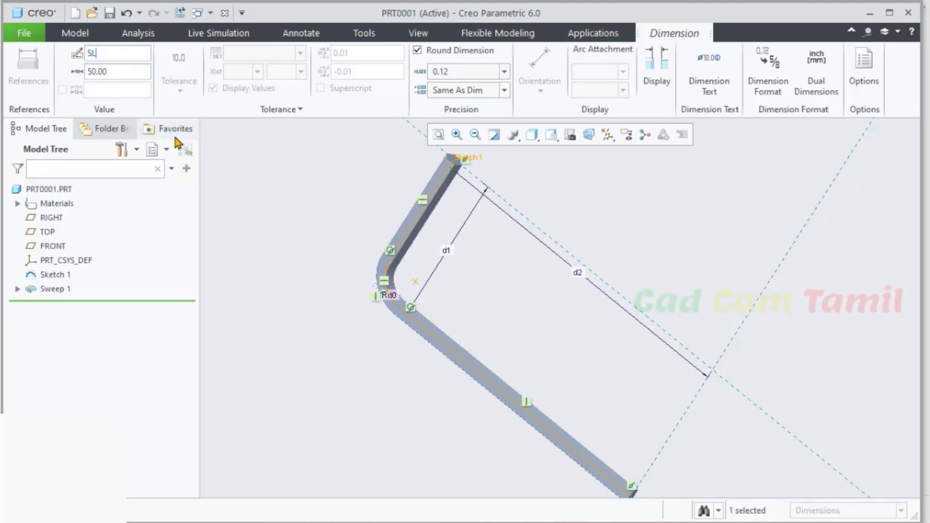
key(Return)
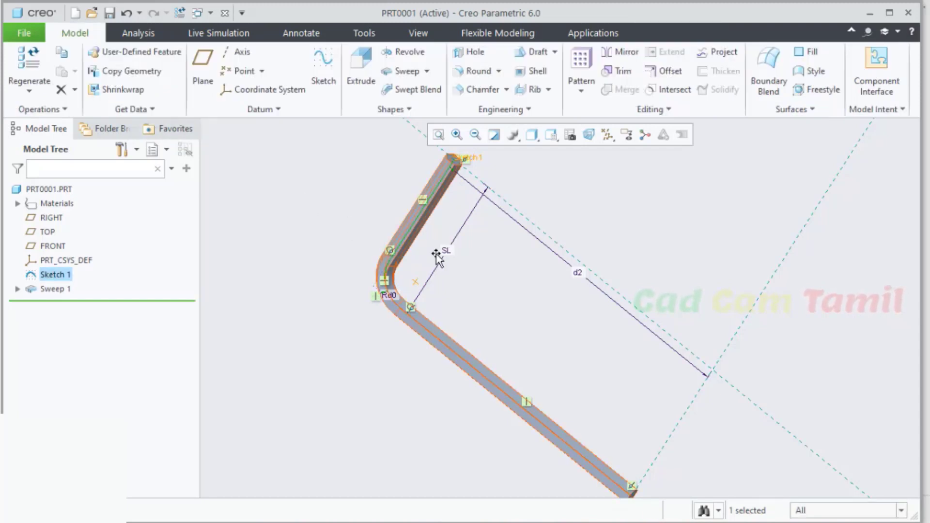
- Rename the long leg's length dimension in the path sketch to LL
double_click(579, 271)
double_click(99, 53)
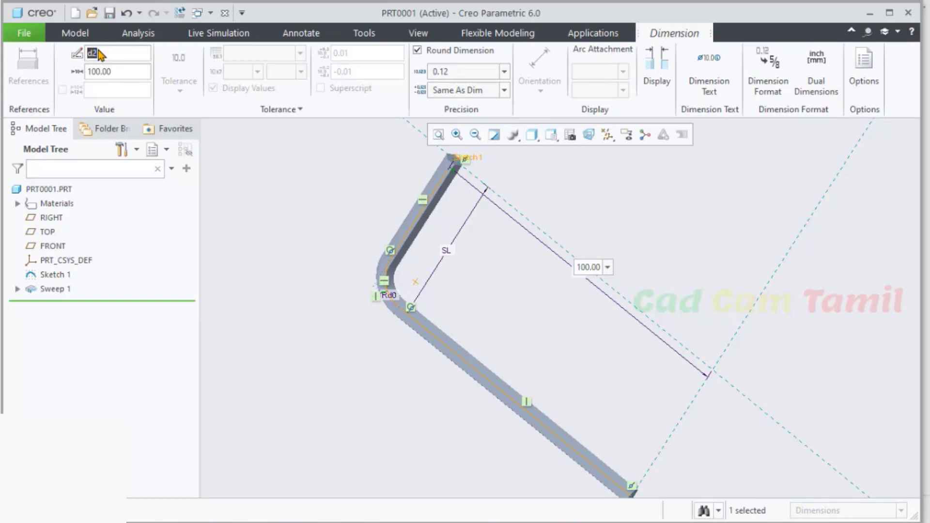
text(LL)
key(Return)
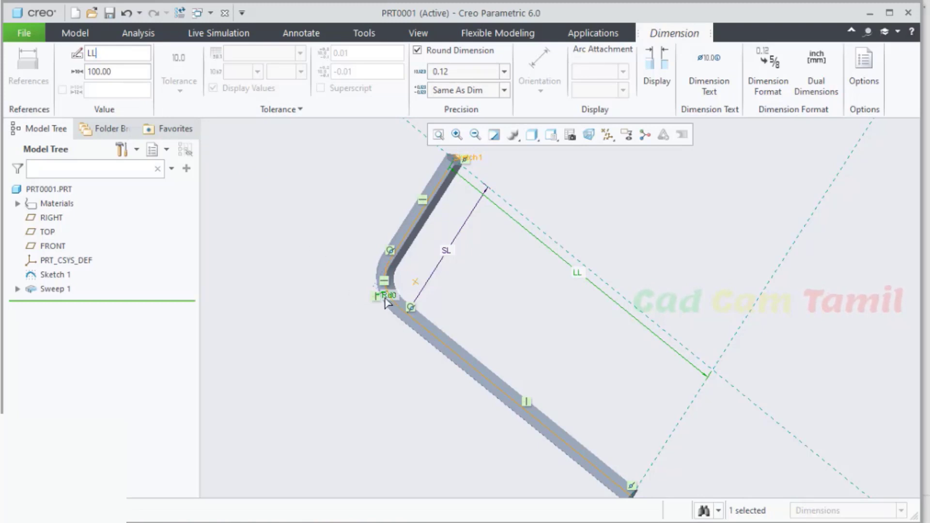
- Rename the path's bend radius dimension to R and finish editing the sketch dimensions
double_click(385, 297)
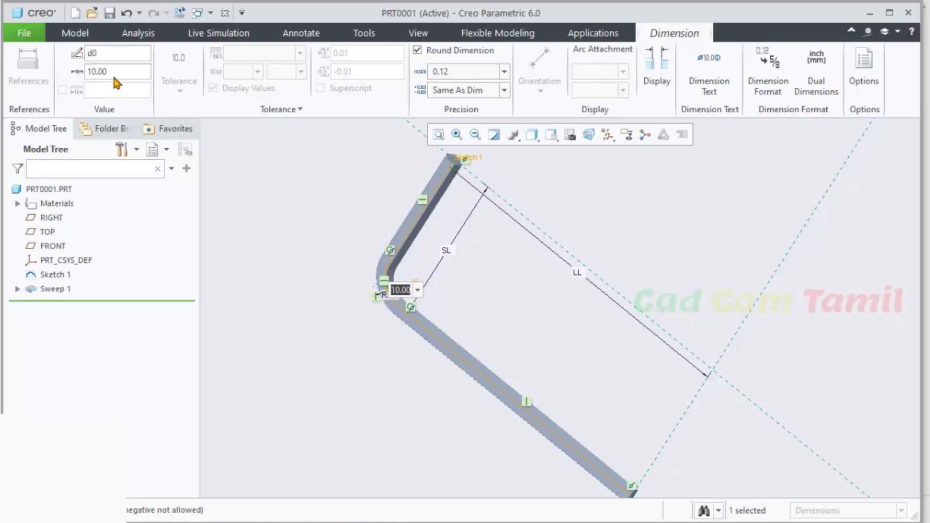
double_click(102, 55)
text(R)
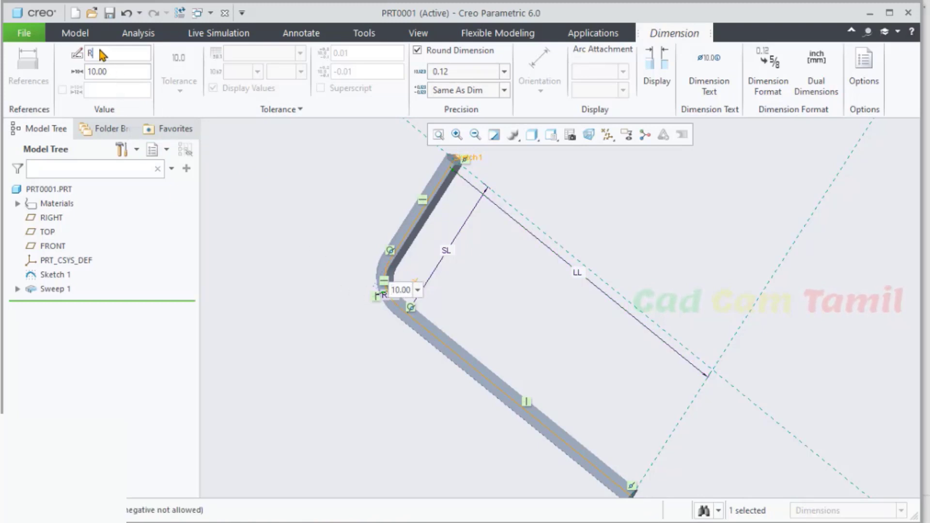
key(Return)
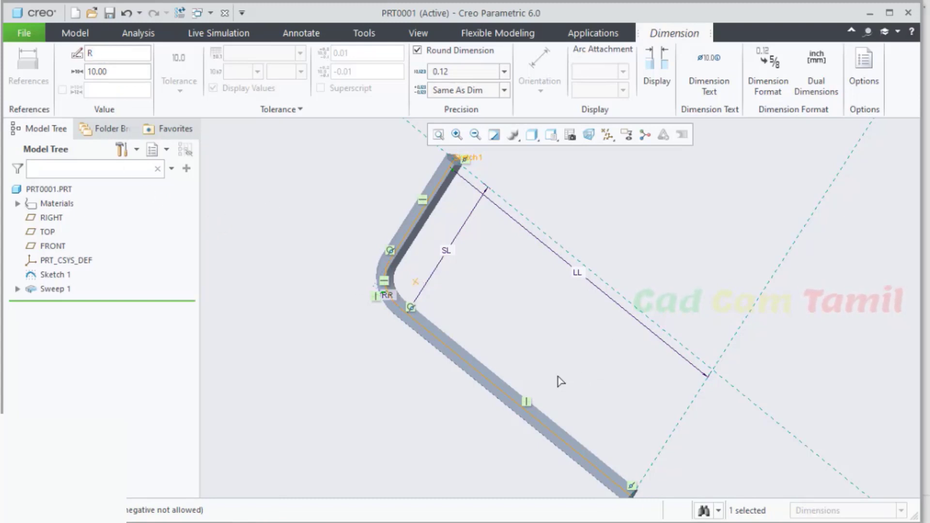
scroll(269, 217, up, 1)
scroll(269, 217, down, 1)
click(280, 209)
click(280, 210)
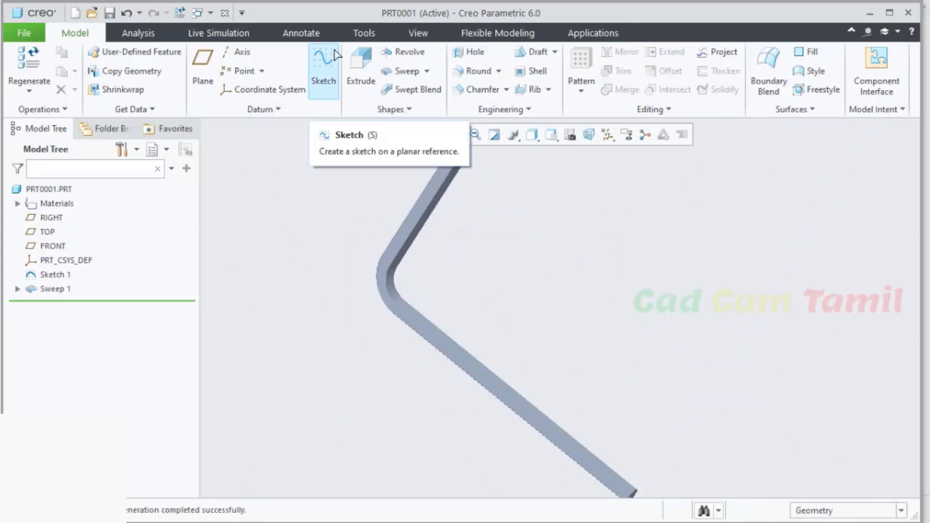
- Open the part's family table and start adding dimension columns, keeping the model in view
click(359, 37)
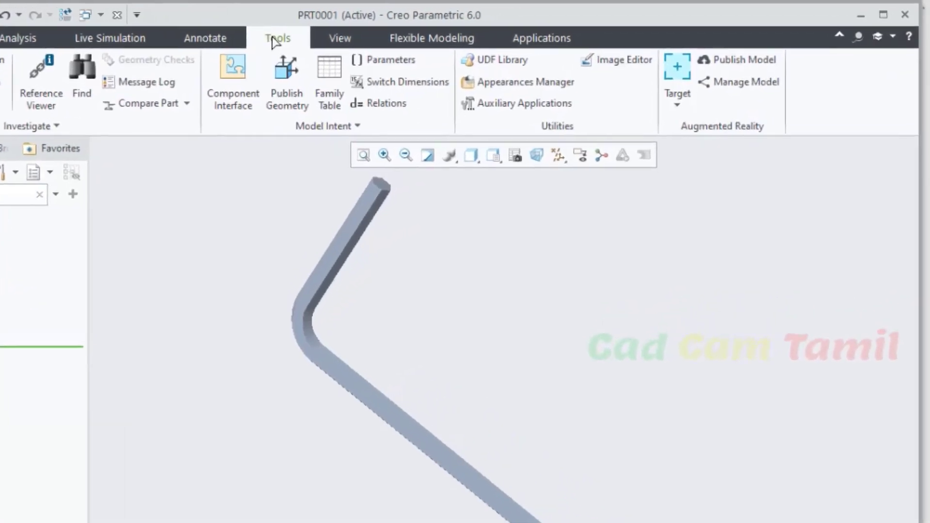
click(334, 70)
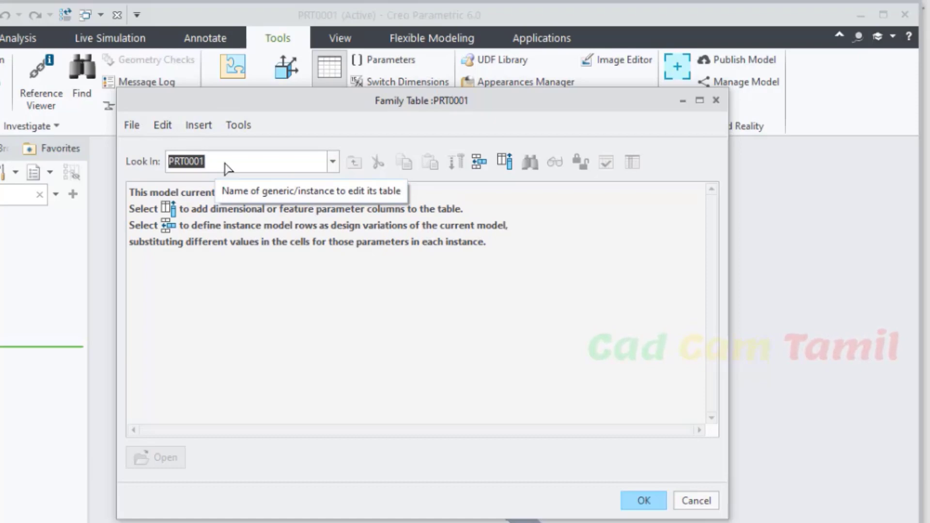
click(334, 163)
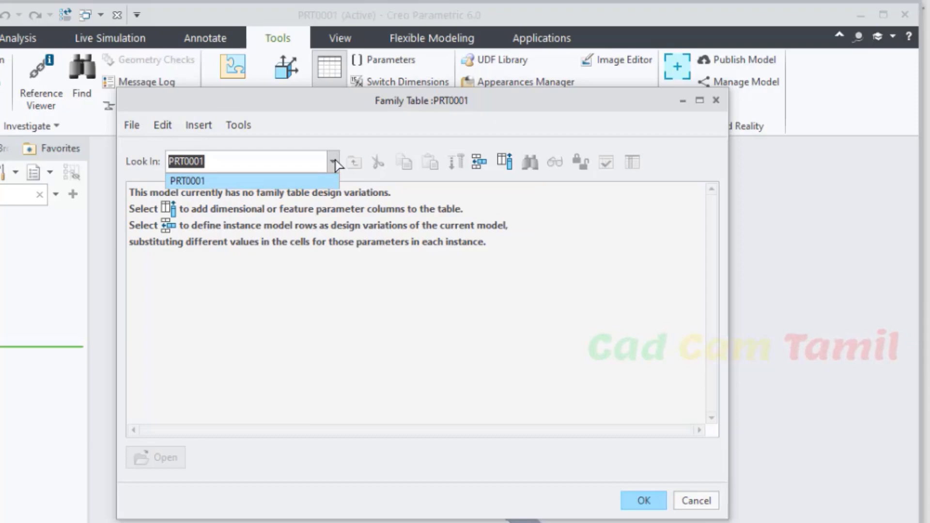
click(295, 186)
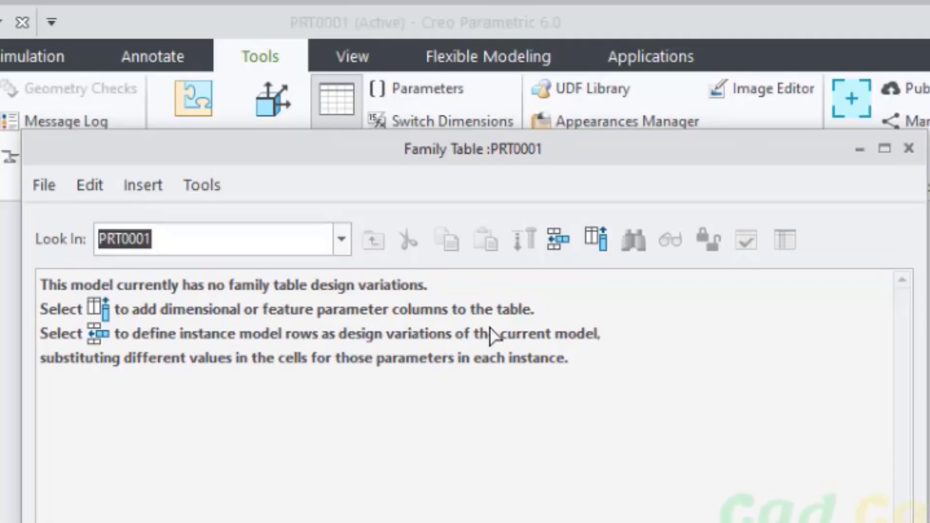
click(596, 241)
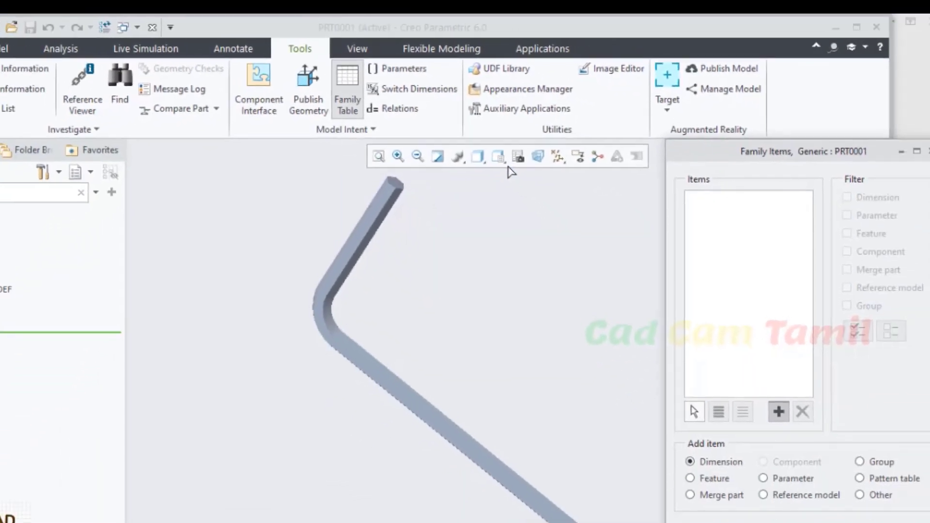
drag(755, 149, 673, 84)
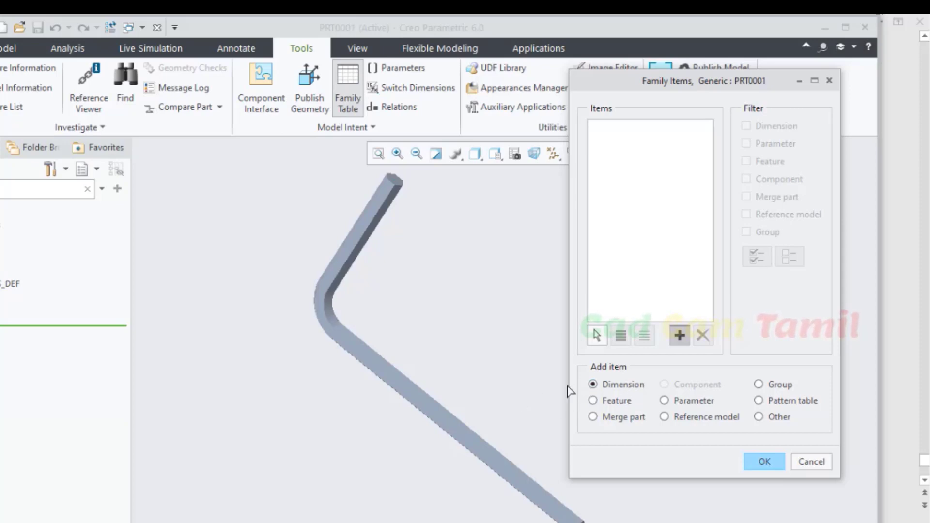
- Show the dimensions of all sections of the sweep and add HexSize to the family table items
click(366, 367)
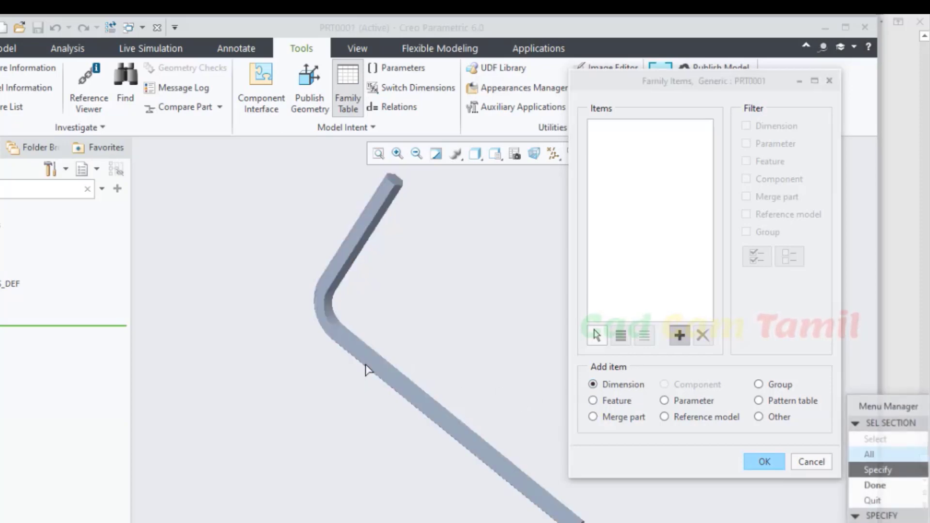
drag(878, 407, 659, 186)
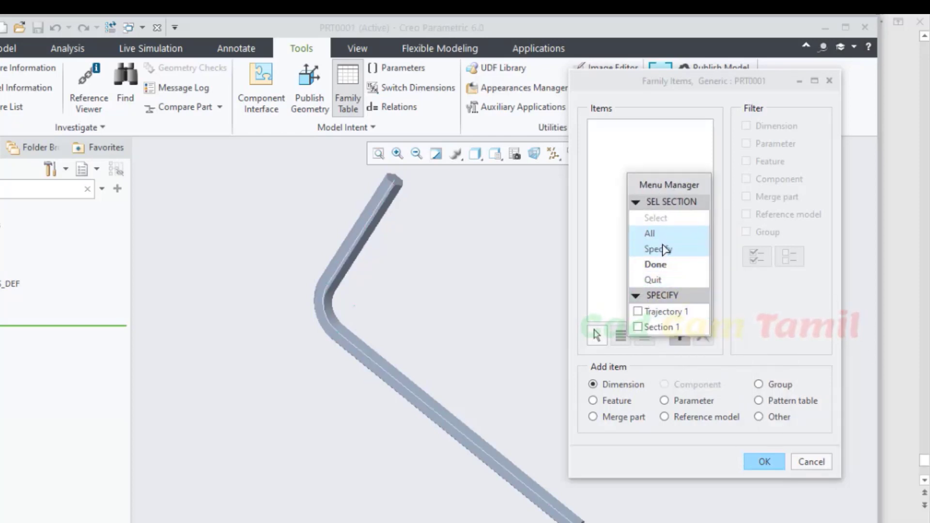
click(662, 236)
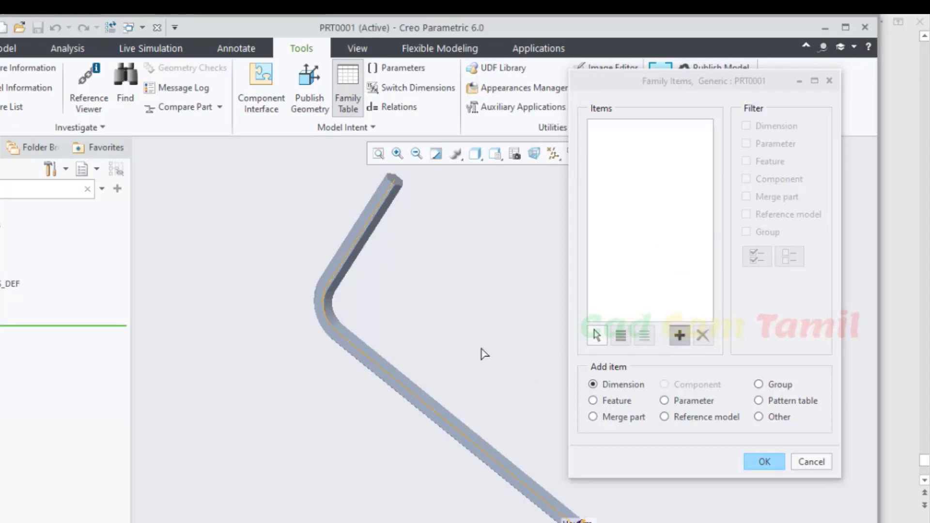
scroll(262, 216, down, 5)
scroll(405, 315, up, 10)
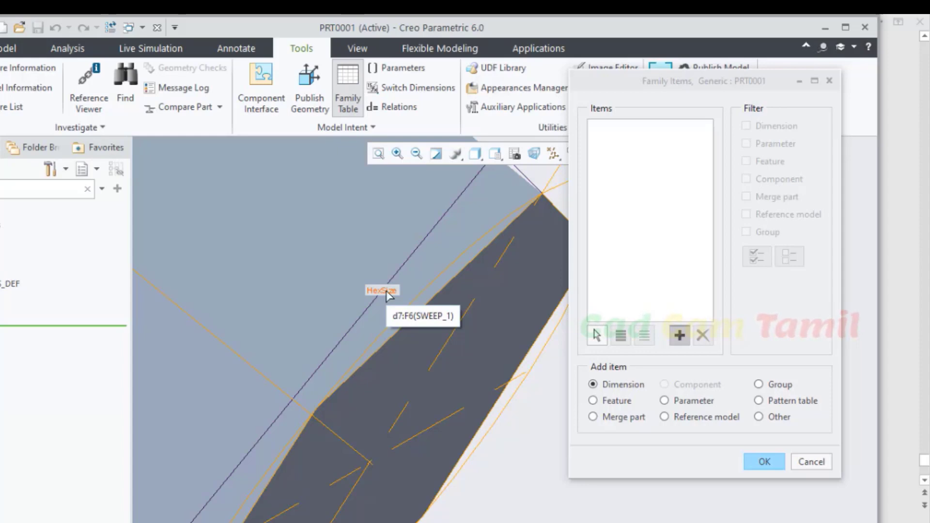
click(386, 292)
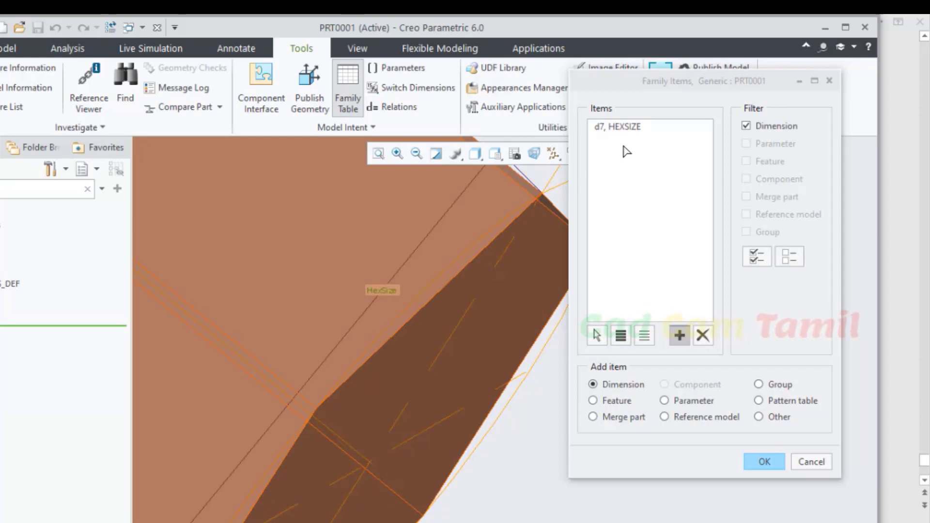
- Show the path sketch's dimensions and add the leg lengths SL and LL to the family table items
scroll(518, 473, up, 8)
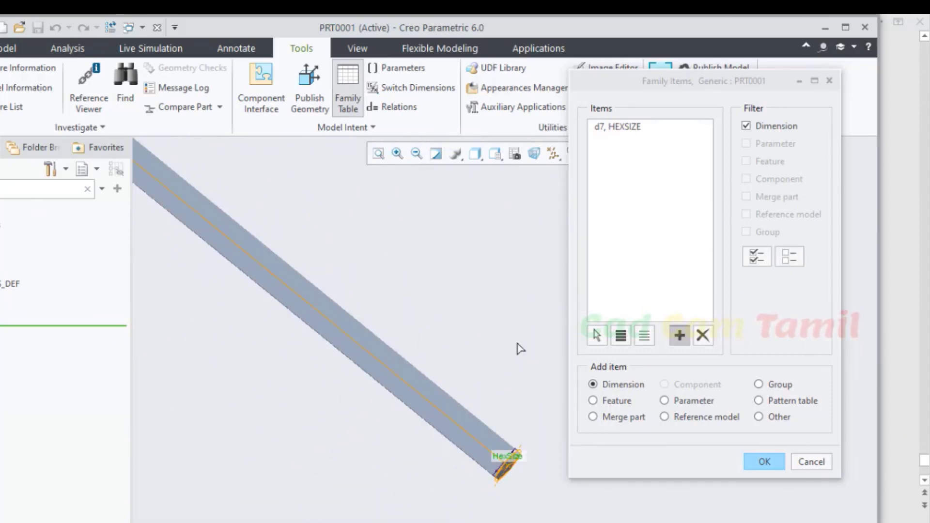
scroll(490, 442, up, 5)
scroll(376, 264, down, 3)
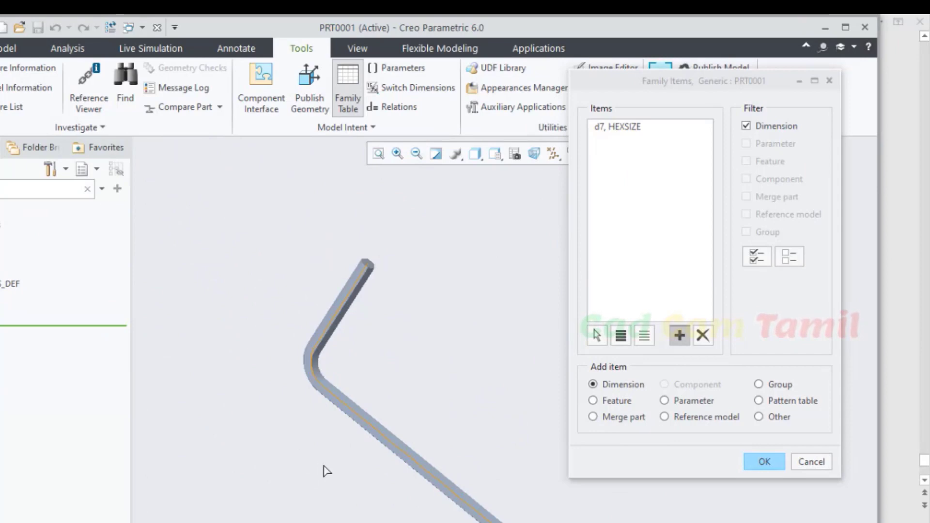
scroll(322, 426, down, 3)
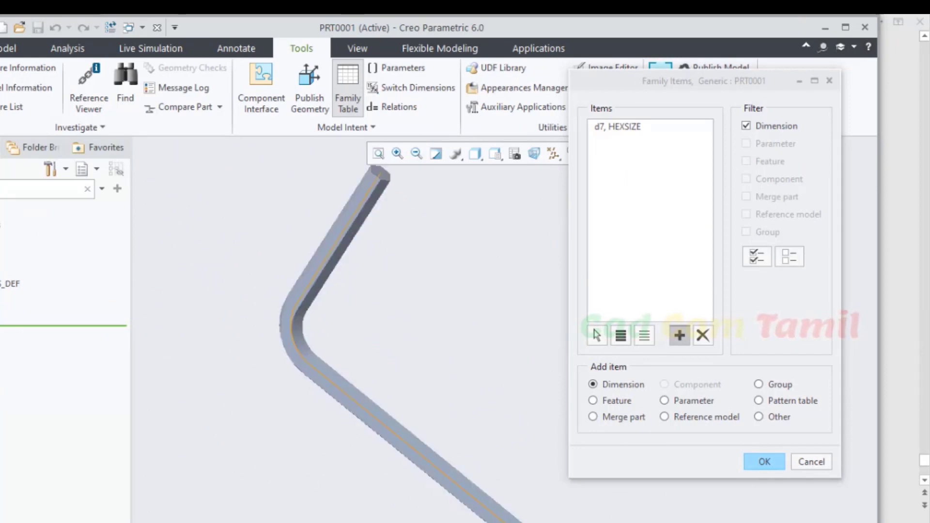
scroll(213, 291, up, 2)
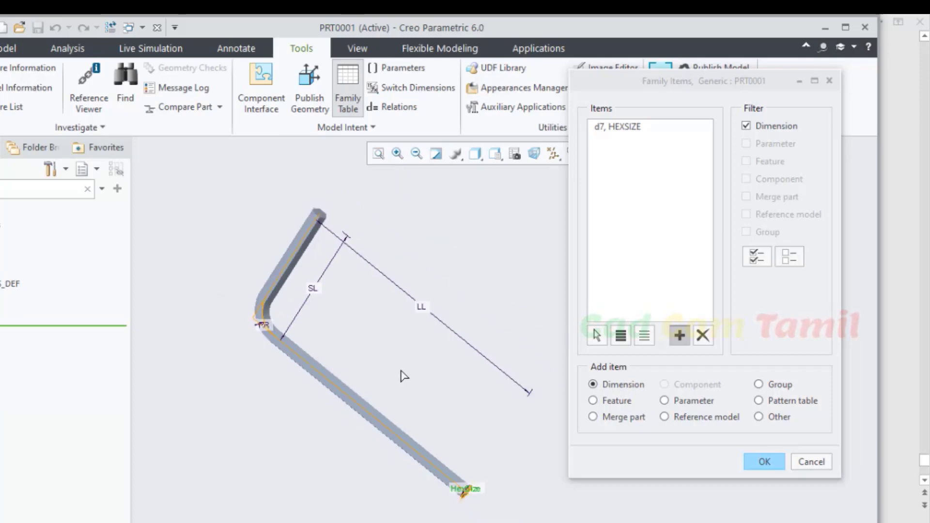
click(313, 290)
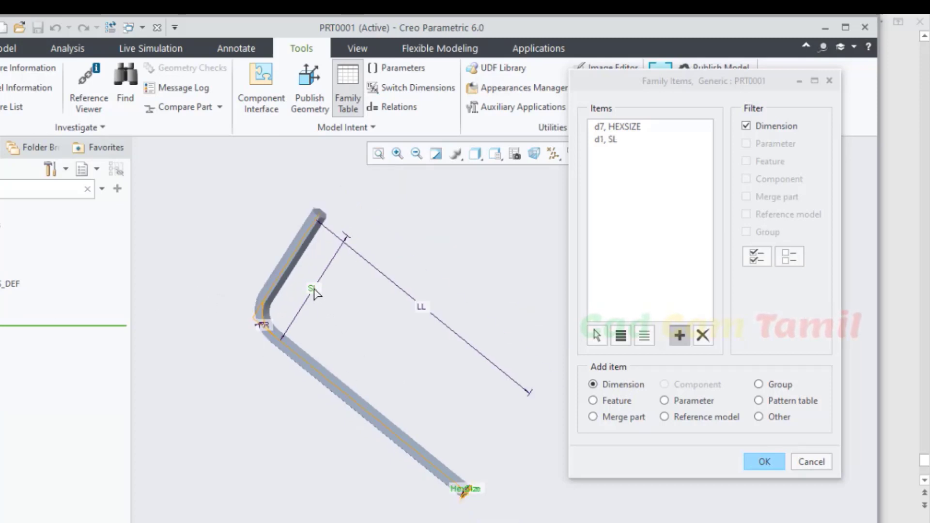
click(425, 307)
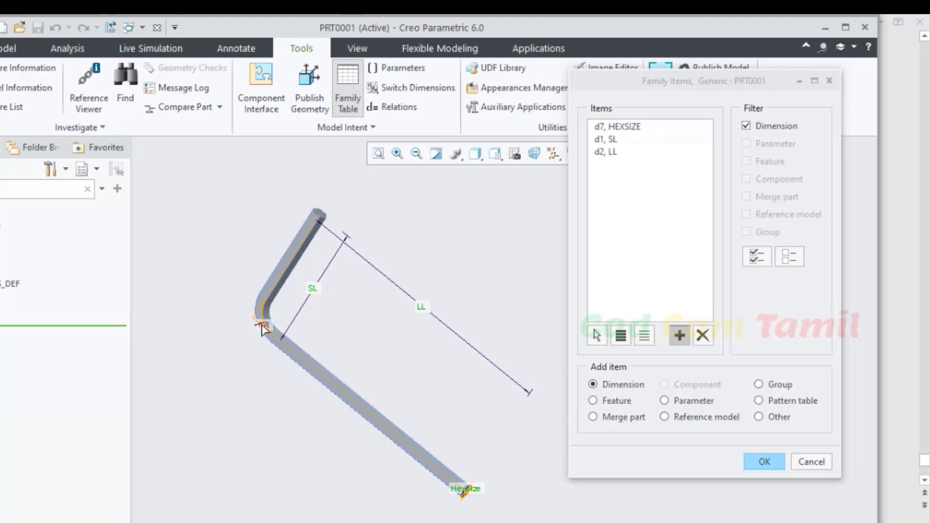
- Add the path's bend radius dimension R to the family table items and accept the item selection
scroll(261, 325, down, 3)
scroll(262, 325, down, 3)
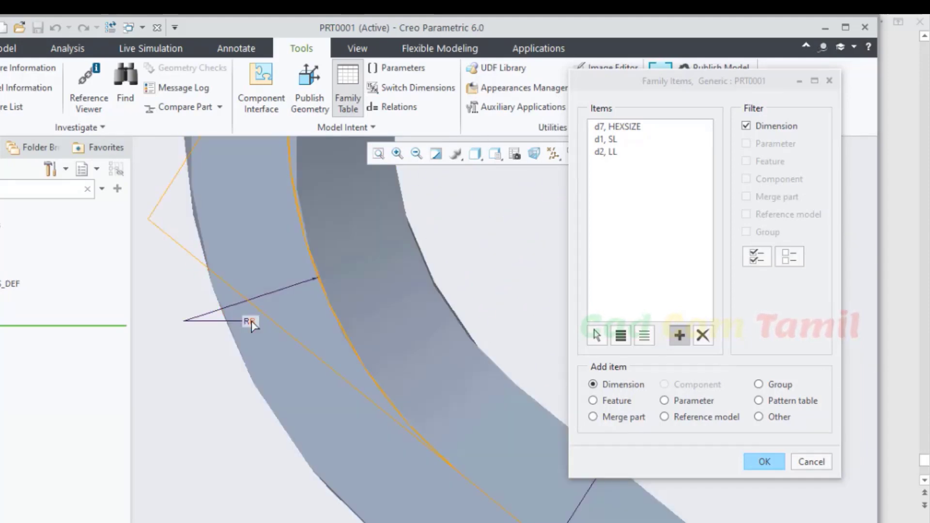
click(250, 322)
scroll(485, 286, up, 2)
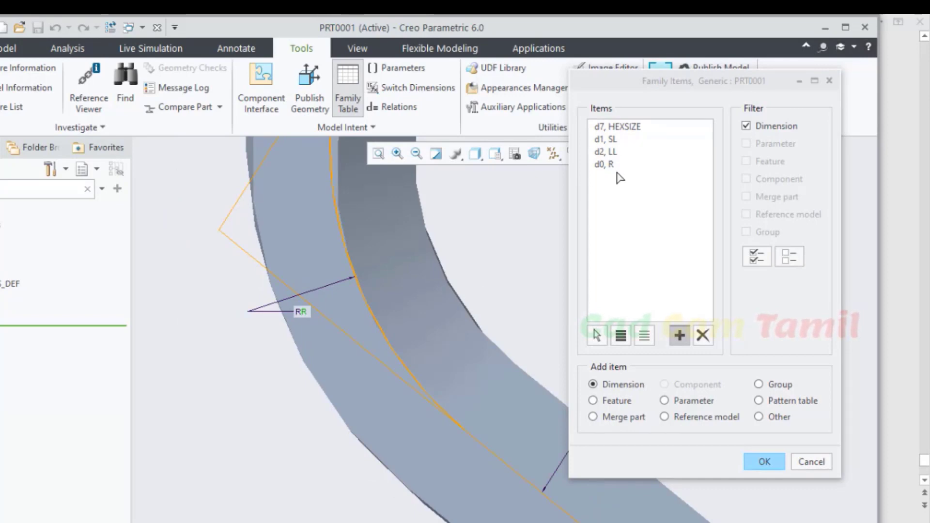
click(767, 460)
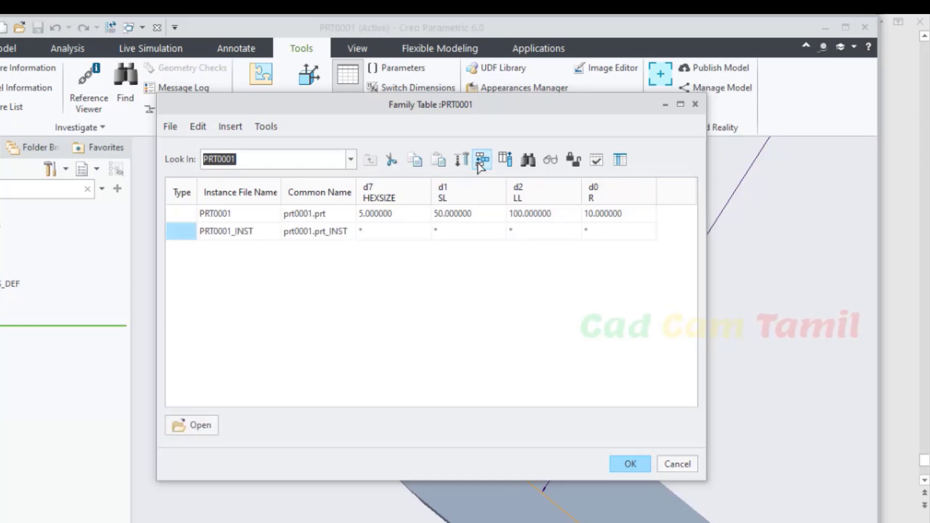
- Name the first family table instance 1 and set its HEXSIZE to 1.5 and SL to 14
click(253, 232)
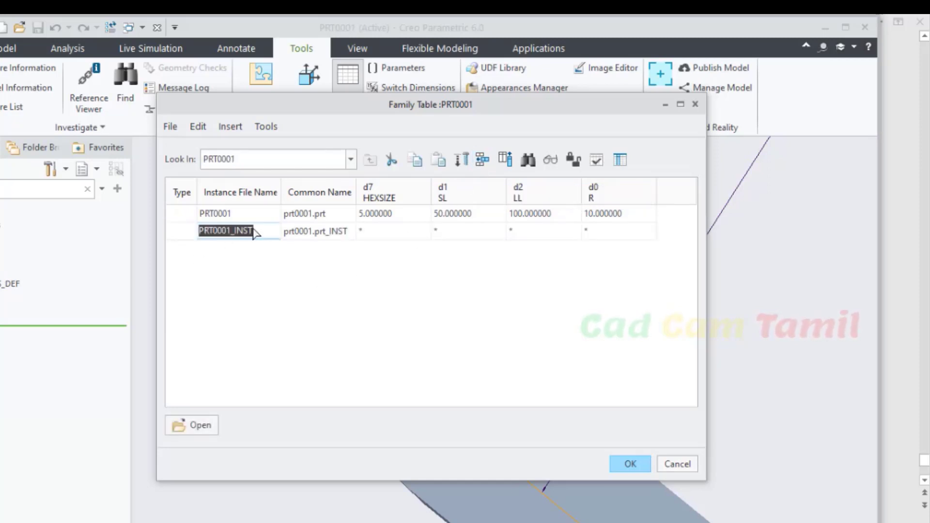
text(1)
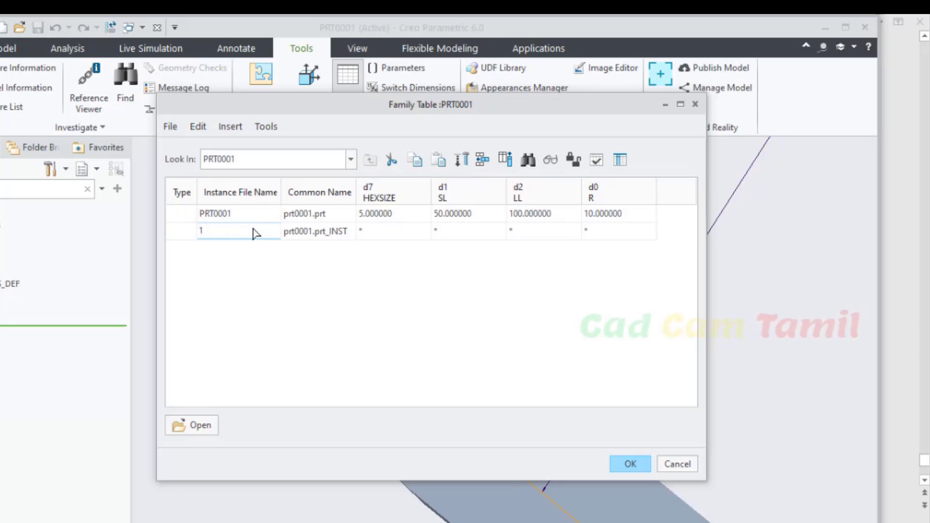
click(383, 232)
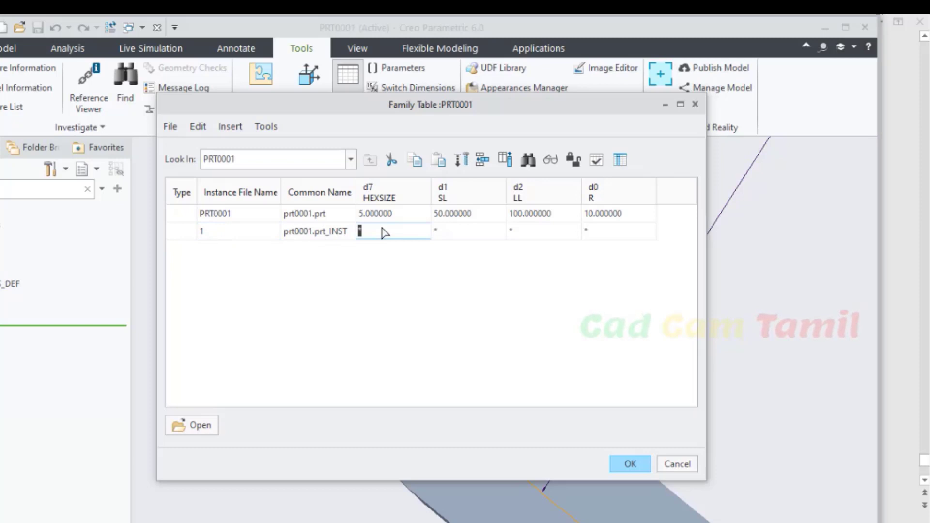
text(1.5)
click(445, 234)
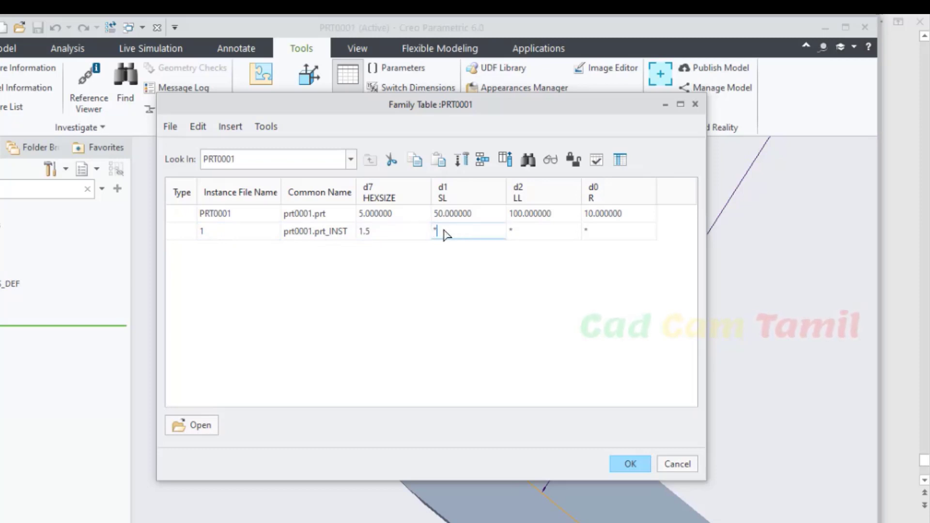
double_click(445, 234)
text(14)
- Check the hex key size chart and set instance 1's LL to 90 and R to 3
click(543, 237)
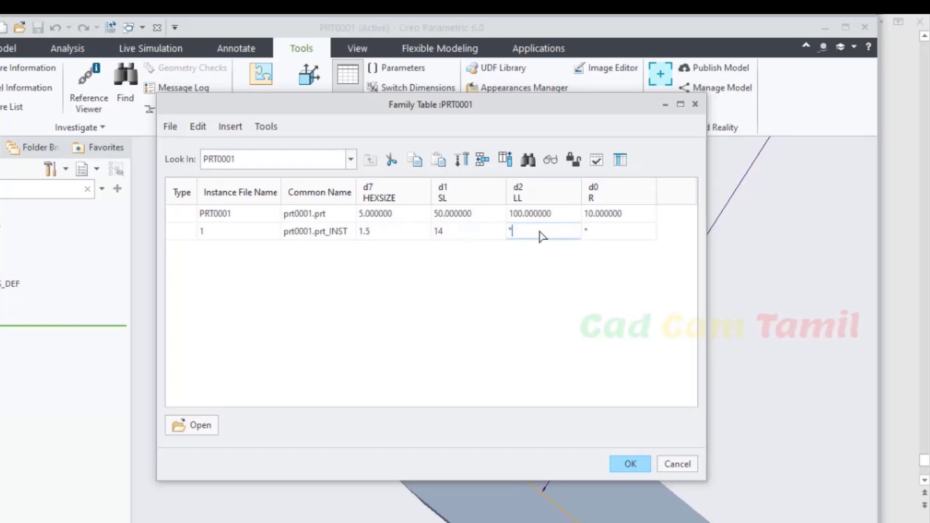
drag(539, 231, 469, 233)
key(alt+Tab)
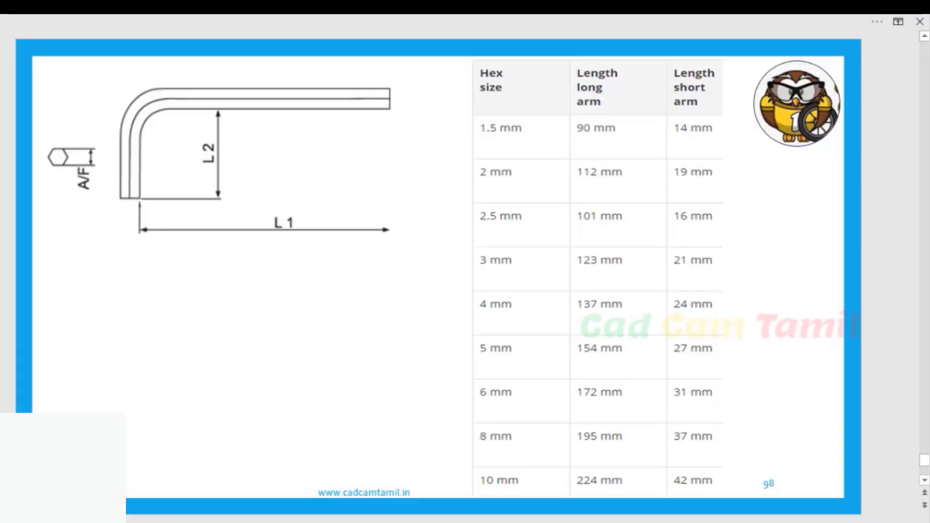
key(alt+Tab)
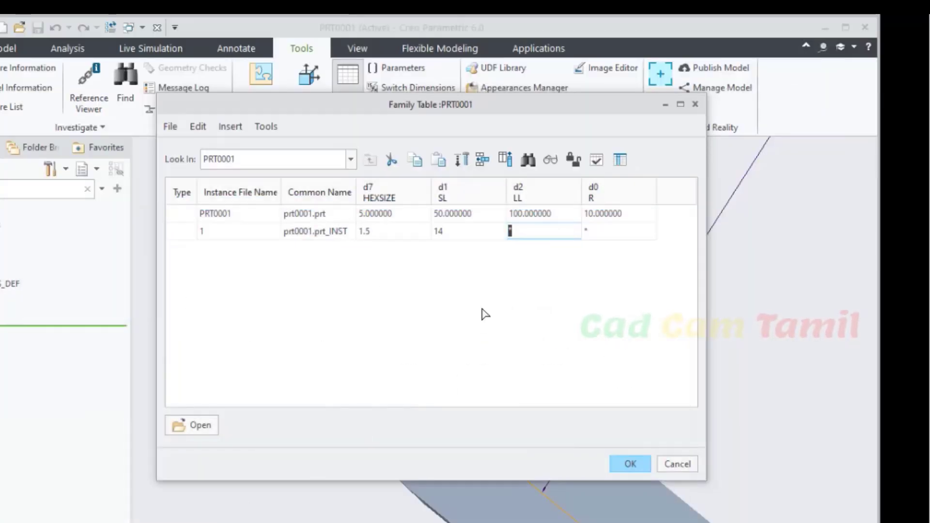
text(90)
click(596, 233)
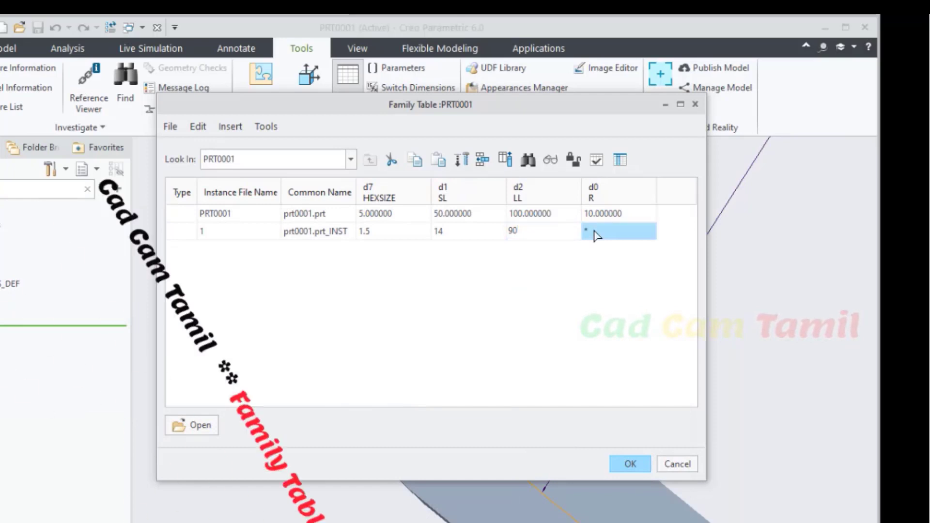
click(594, 230)
drag(593, 231, 576, 234)
text(3)
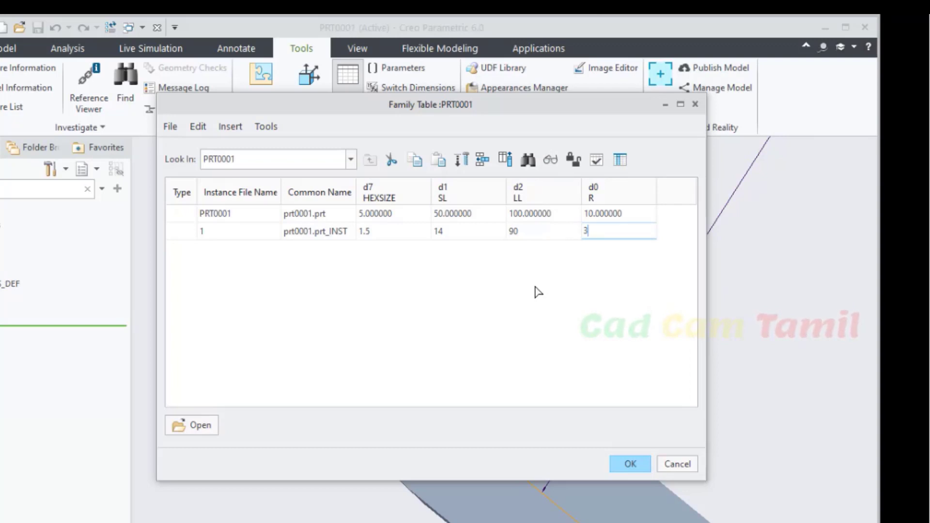
- Add a second instance row to the family table, named 2, with HEXSIZE 2
click(482, 161)
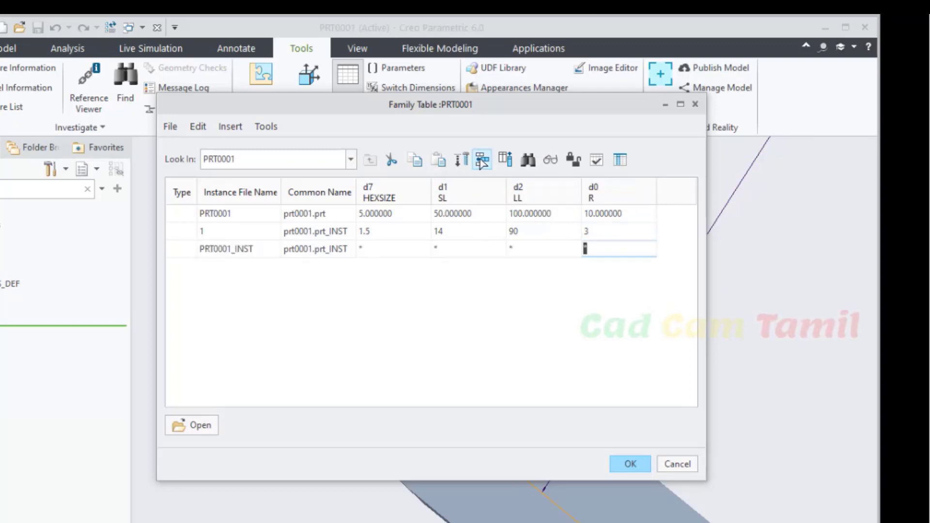
double_click(225, 250)
text(2)
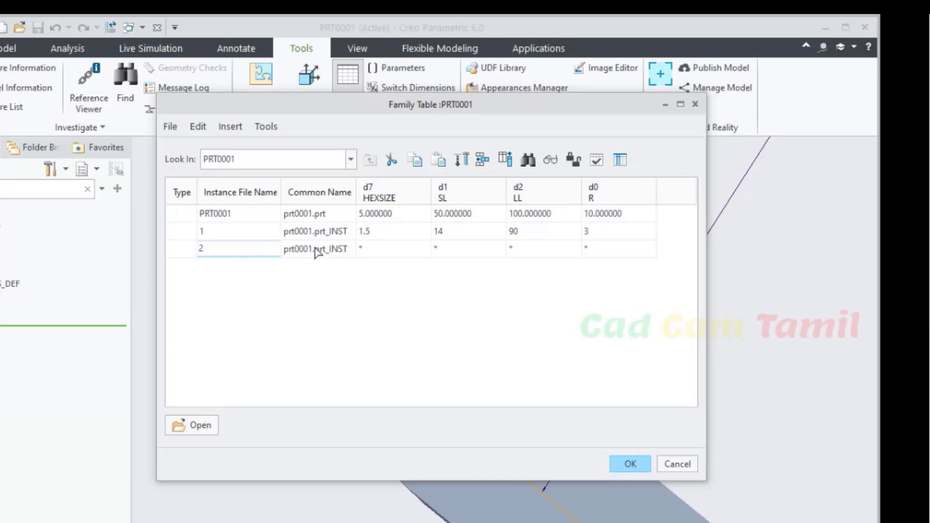
double_click(371, 249)
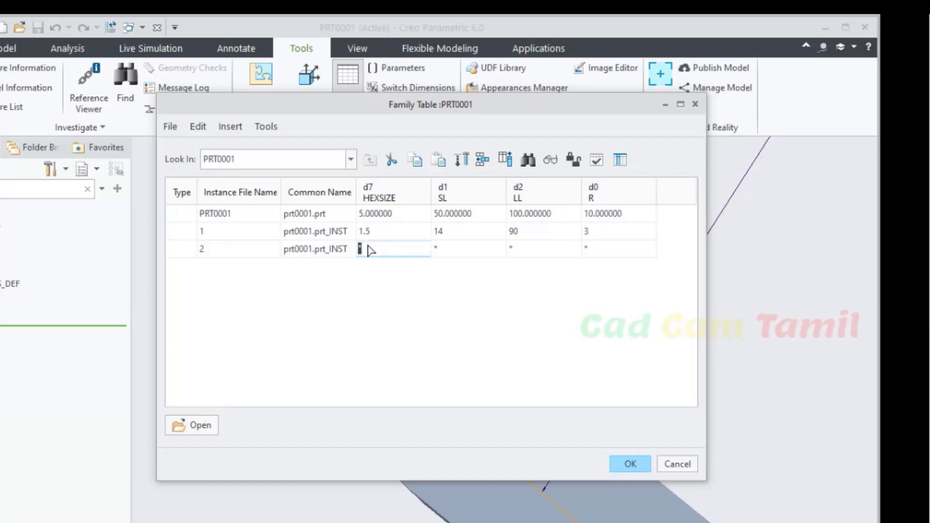
text(2)
- Set instance 2's SL to 19, LL to 119 and R to 3
click(171, 522)
click(171, 522)
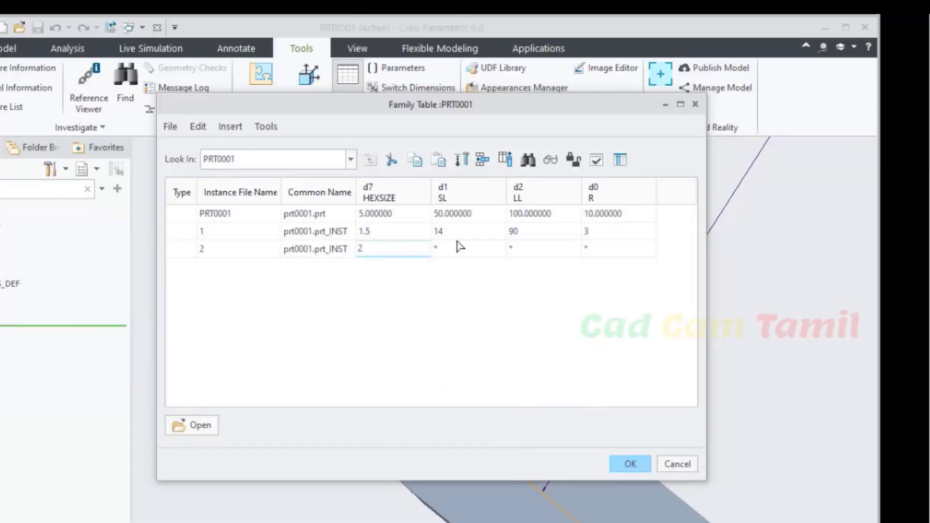
click(446, 252)
click(446, 252)
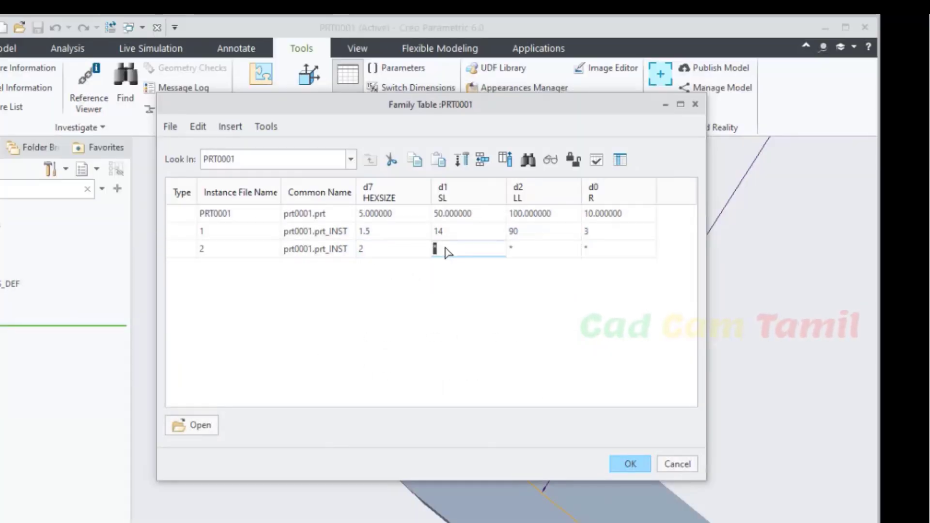
text(19)
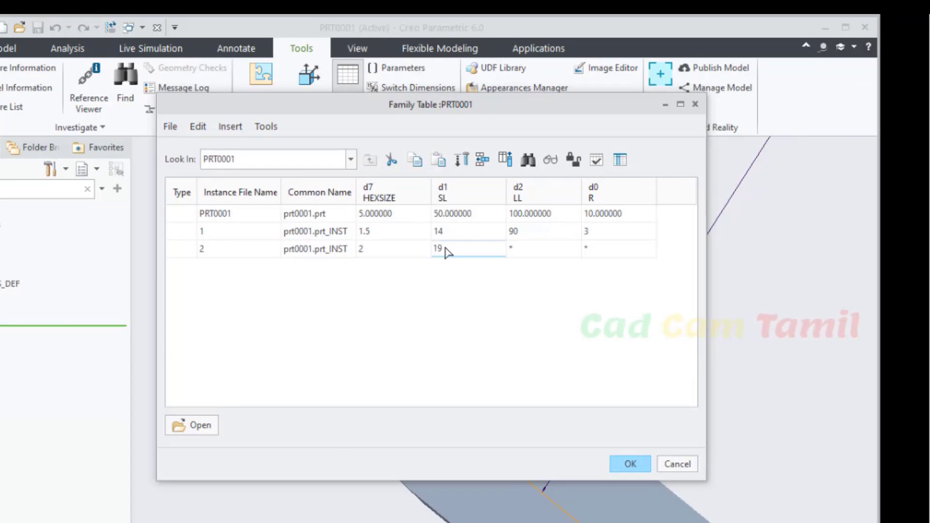
click(527, 247)
text(119)
click(586, 249)
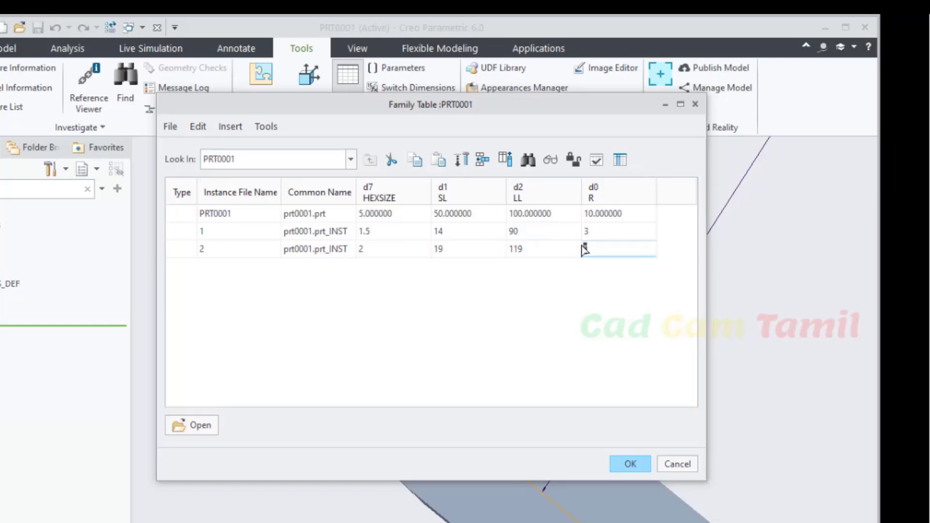
text(3)
- Add a third instance row to the family table, named 3, with HEXSIZE 2.5
click(483, 160)
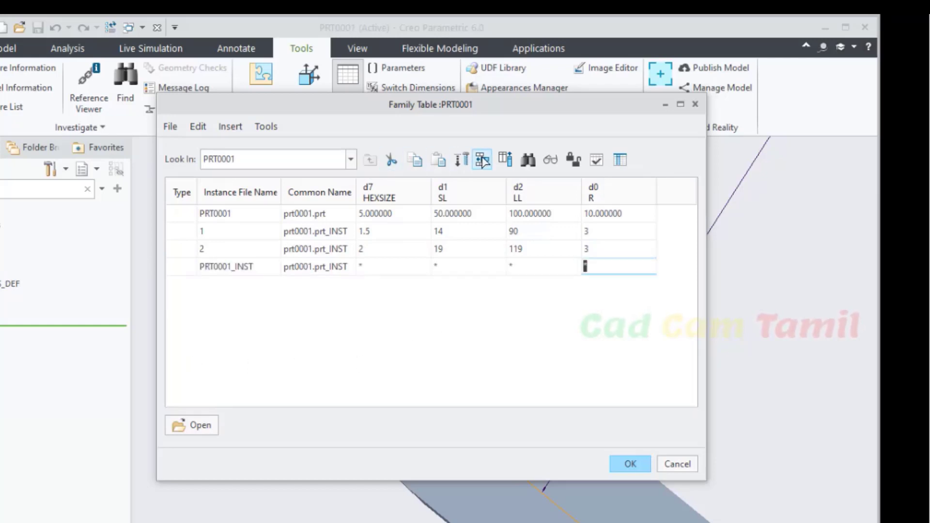
click(234, 269)
text(3)
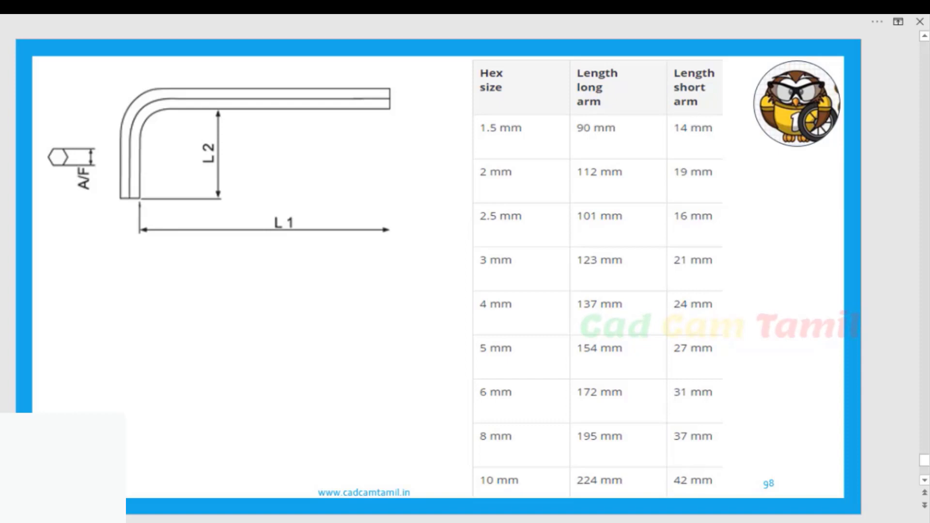
click(239, 514)
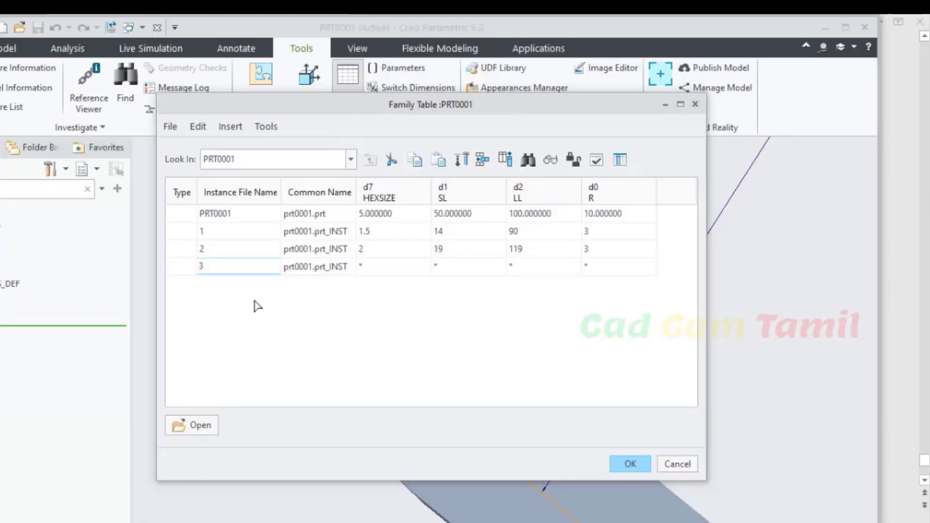
click(370, 268)
click(368, 269)
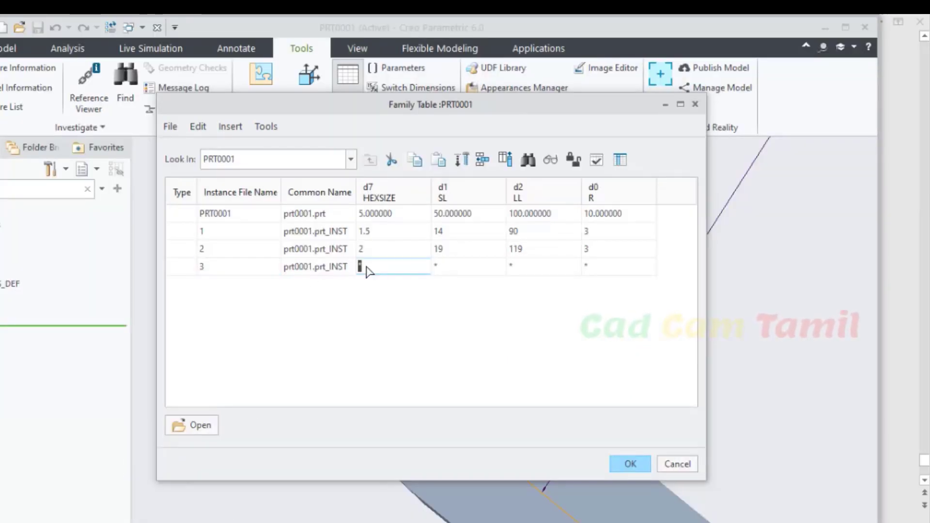
text(2.5)
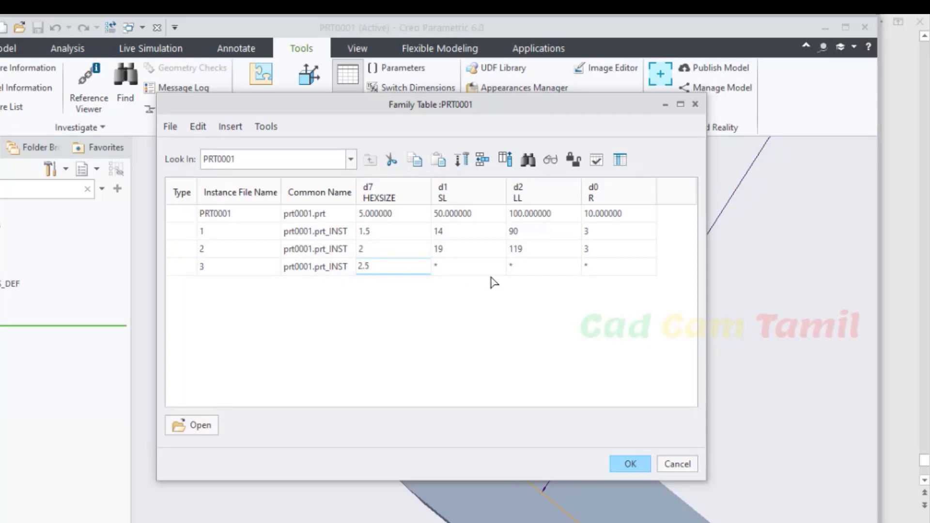
- Set instance 3's SL to 16, LL to 101 and R to 3
click(486, 274)
text(101)
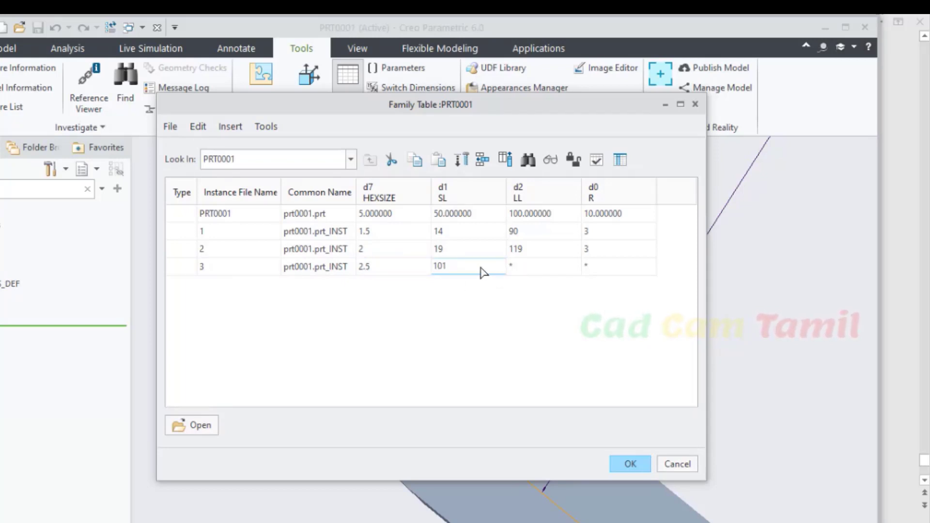
drag(477, 266, 420, 269)
text(16)
click(521, 267)
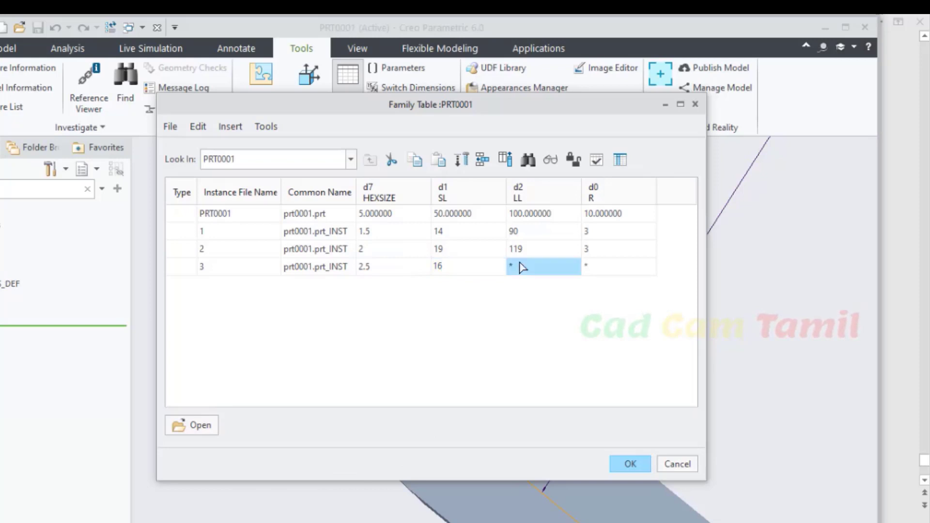
text(101)
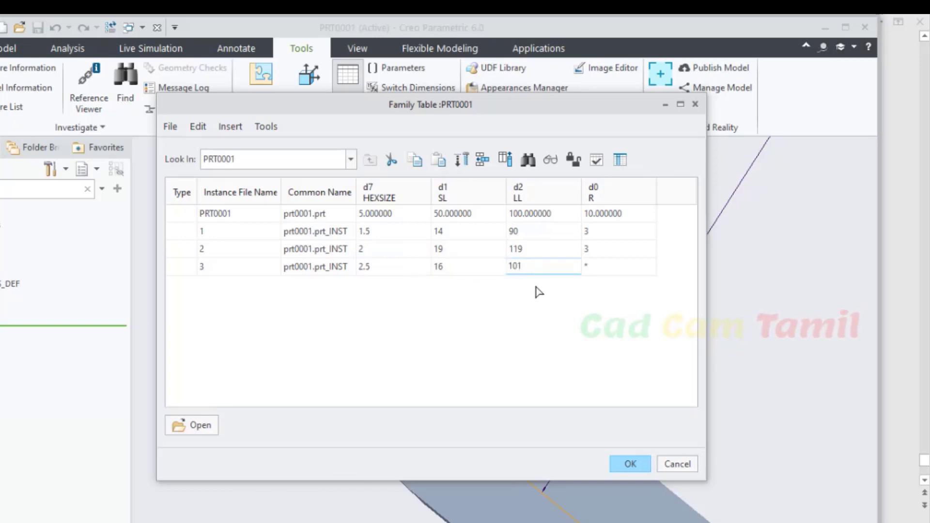
click(608, 272)
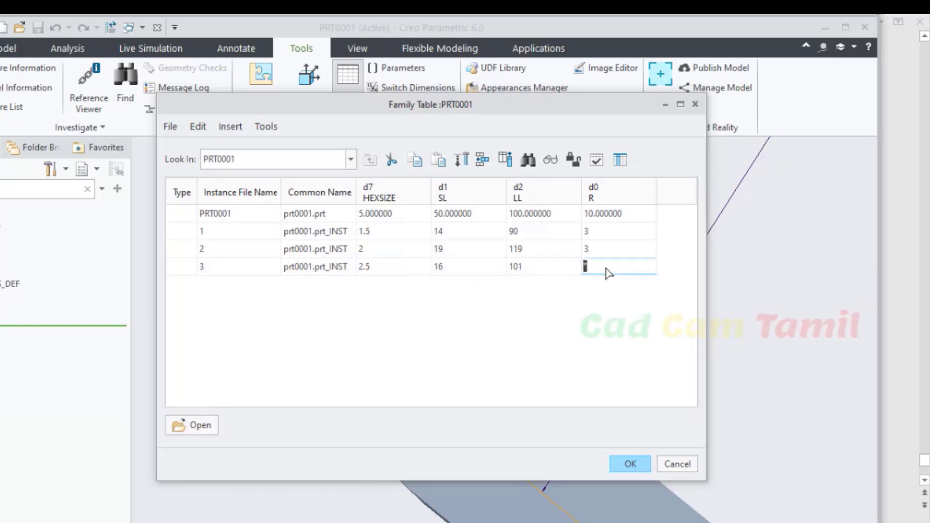
text(3)
- Add a fourth instance row named 4, check the size chart, and set its HEXSIZE to 3
click(461, 160)
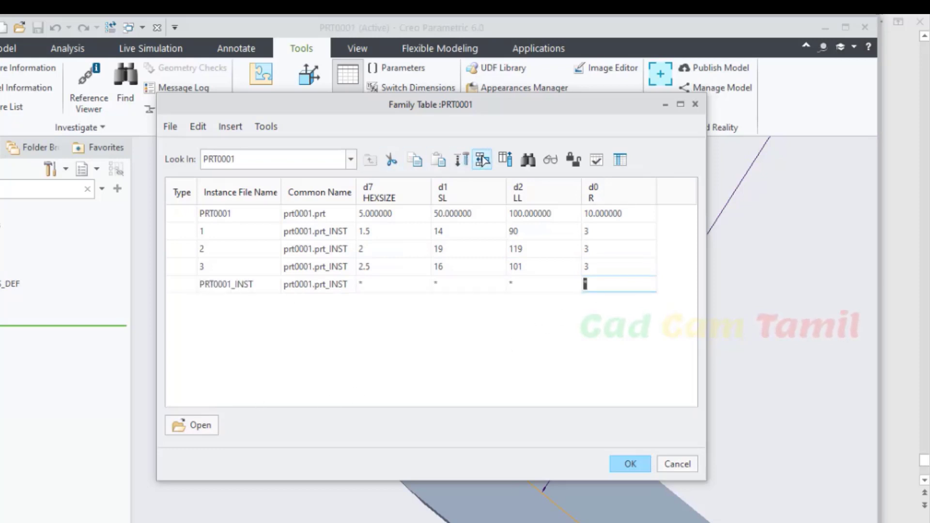
click(216, 271)
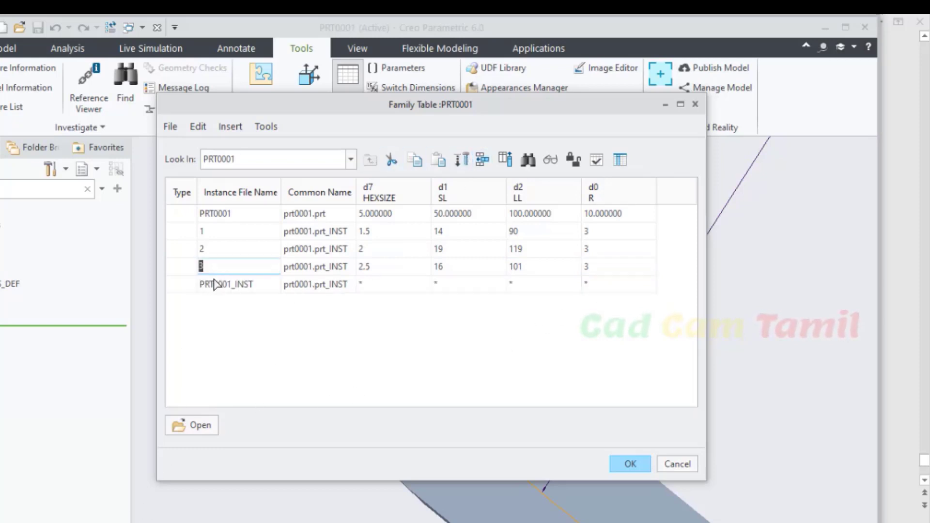
click(215, 285)
text(4)
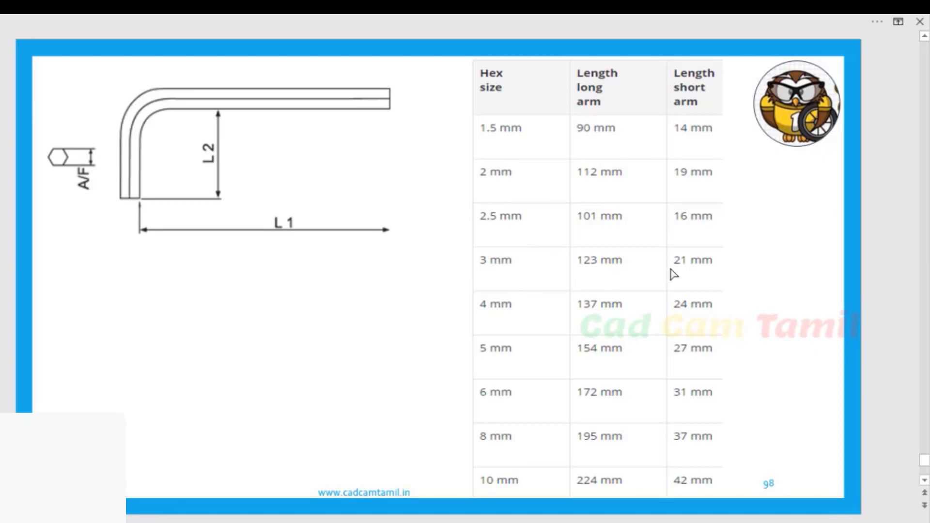
mouse_move(203, 521)
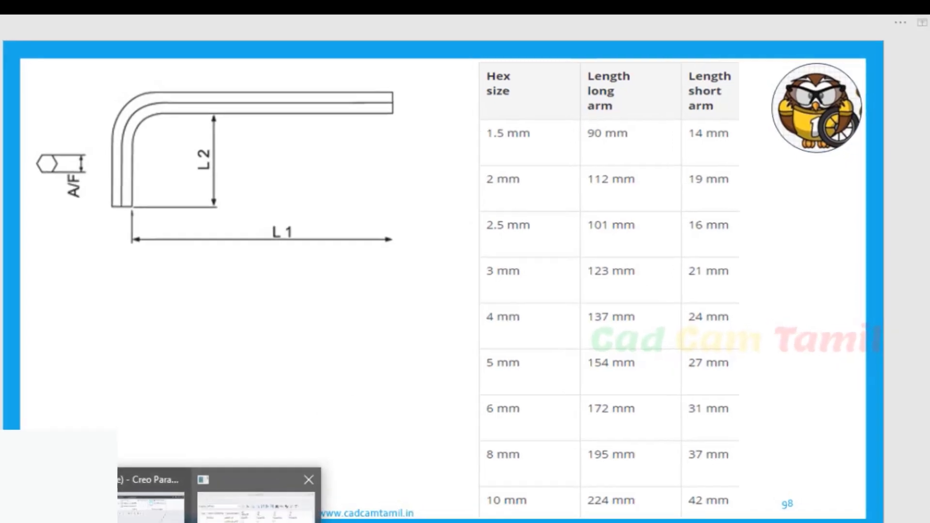
click(158, 487)
click(474, 444)
text(3)
- Set instance 4's SL to 23, LL to 123 and R to 4
click(522, 446)
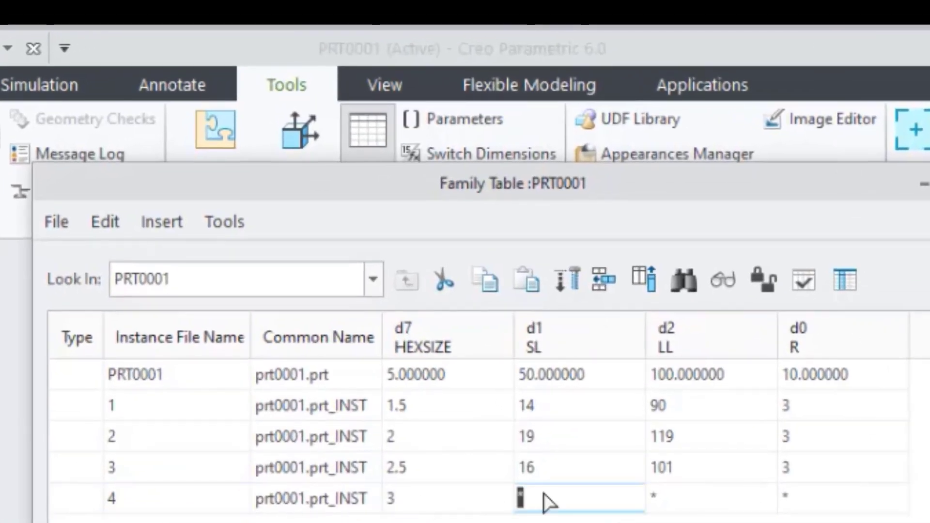
text(23)
click(685, 503)
text(123)
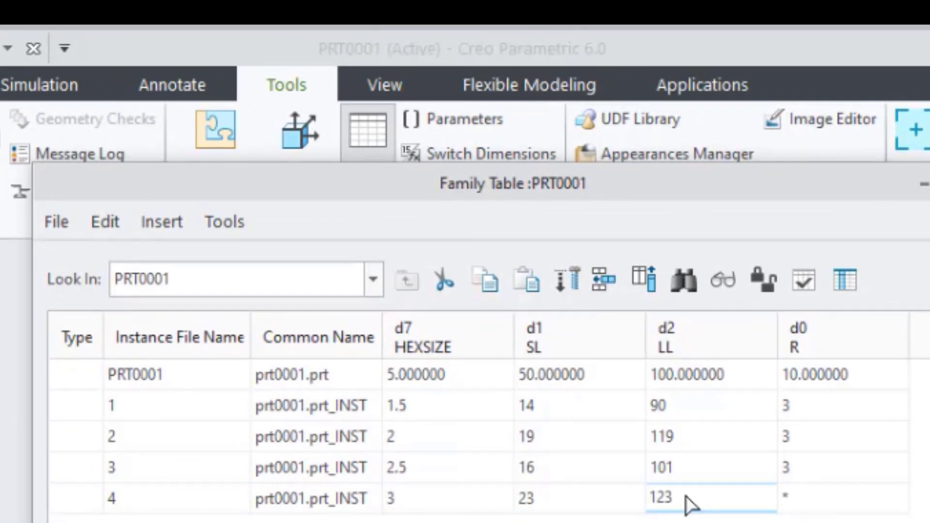
click(795, 503)
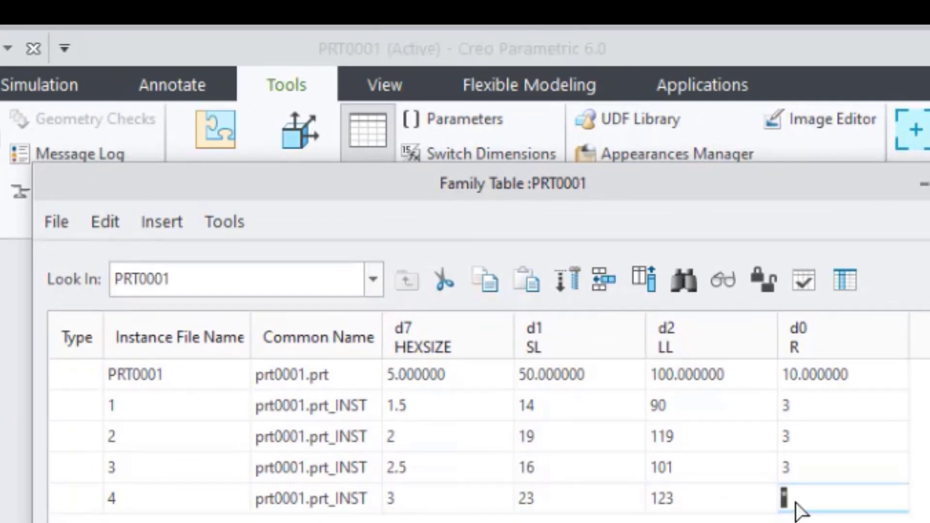
text(4)
- Add a fifth instance row, check the size chart, and set its HEXSIZE to 4 and LL to 137
click(603, 279)
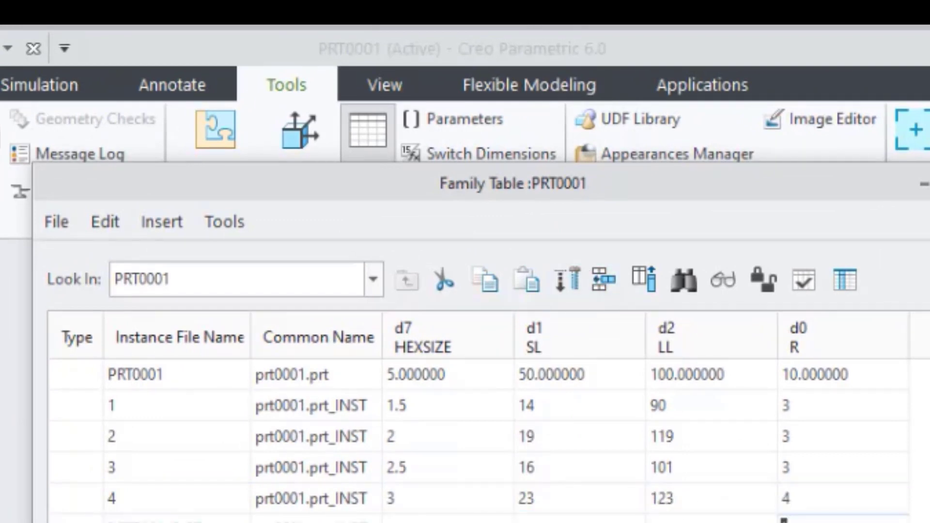
key(alt+Tab)
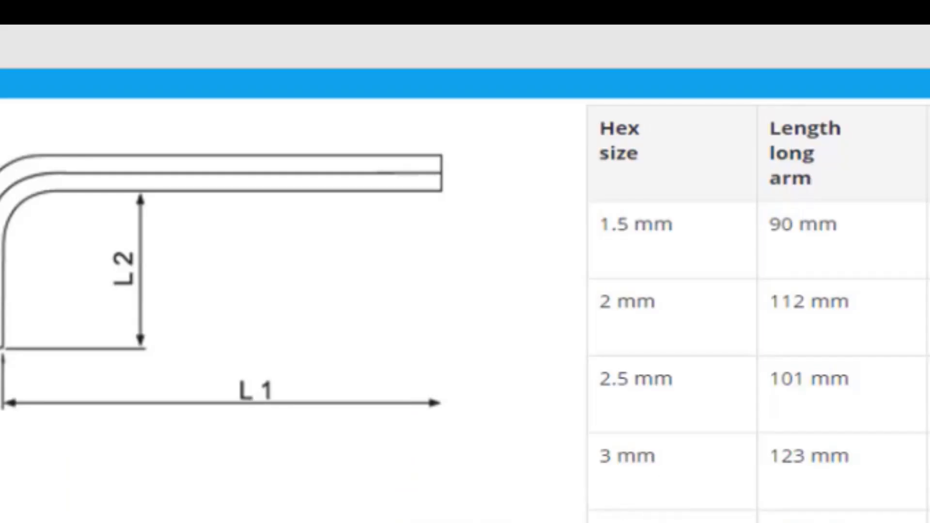
key(alt+Tab)
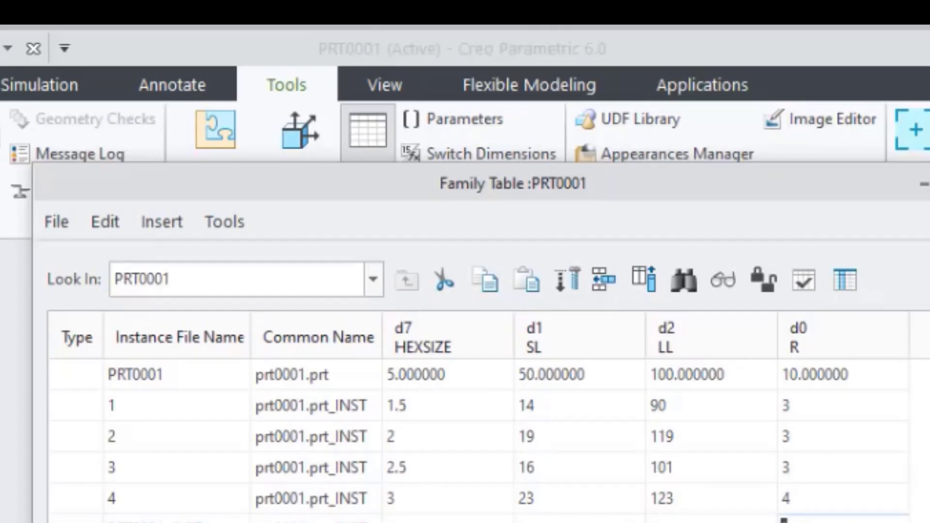
click(389, 520)
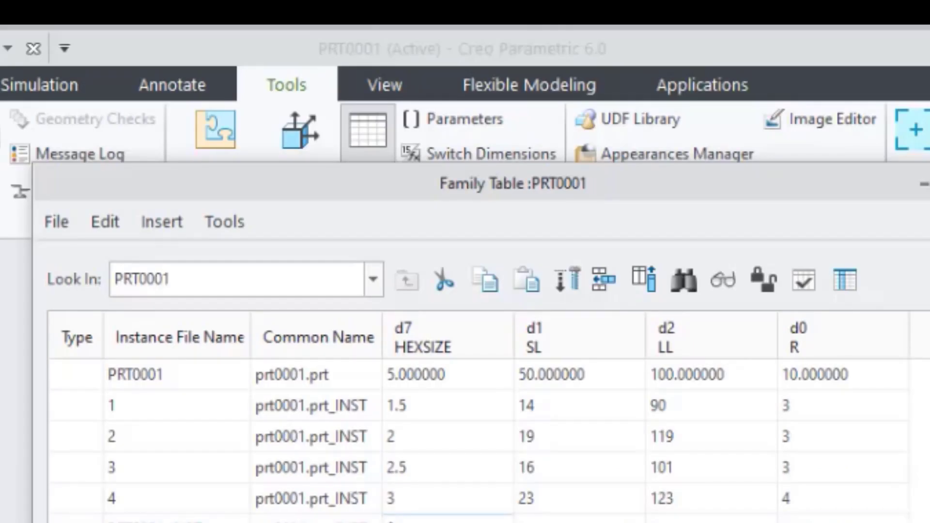
click(652, 518)
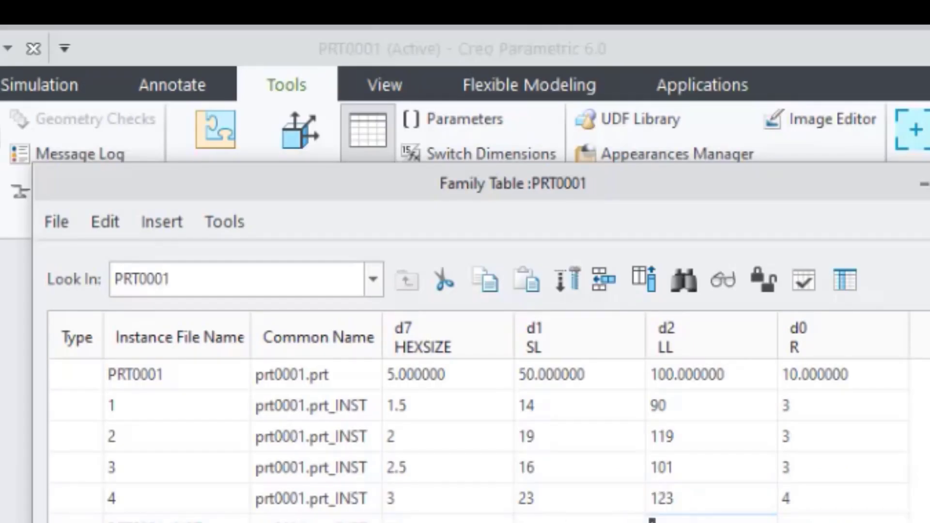
text(1)
- Set the new instance's SL to 24 and R to 4, and name it 5
click(521, 520)
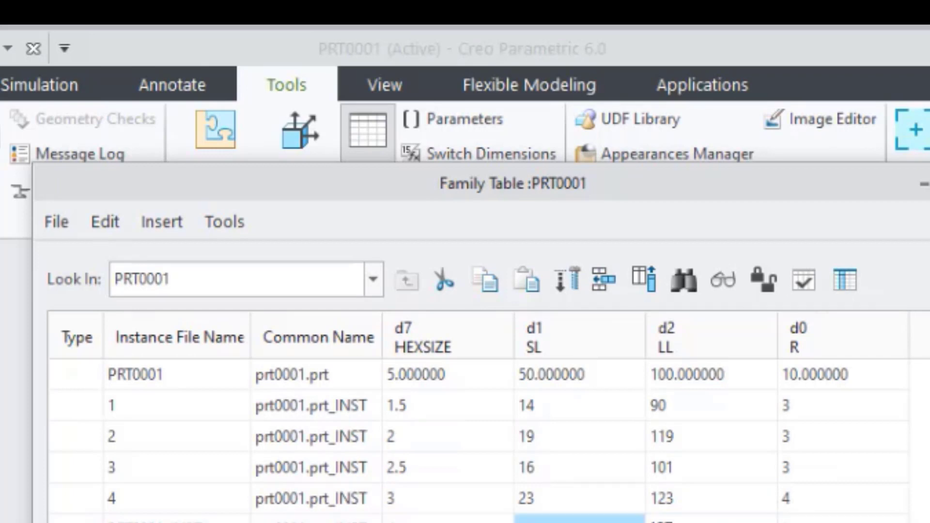
text(2)
click(784, 520)
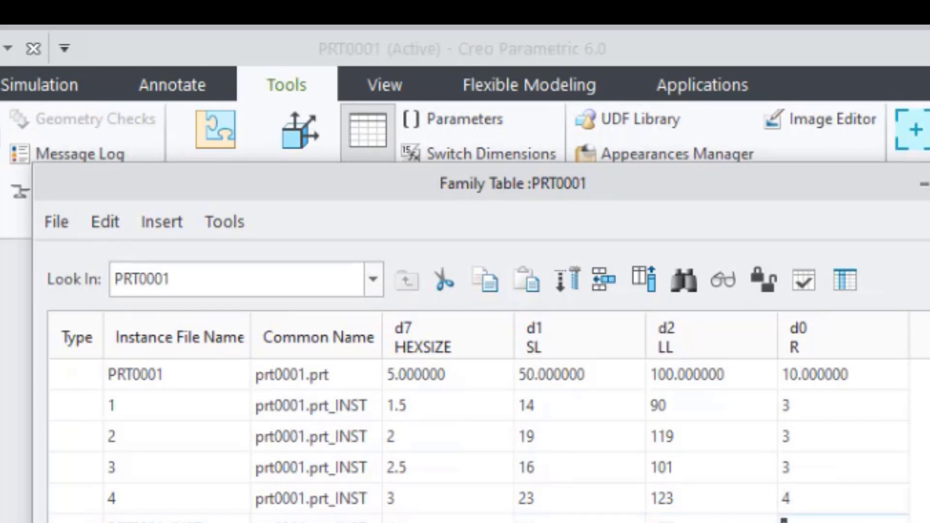
text(6)
key(Return)
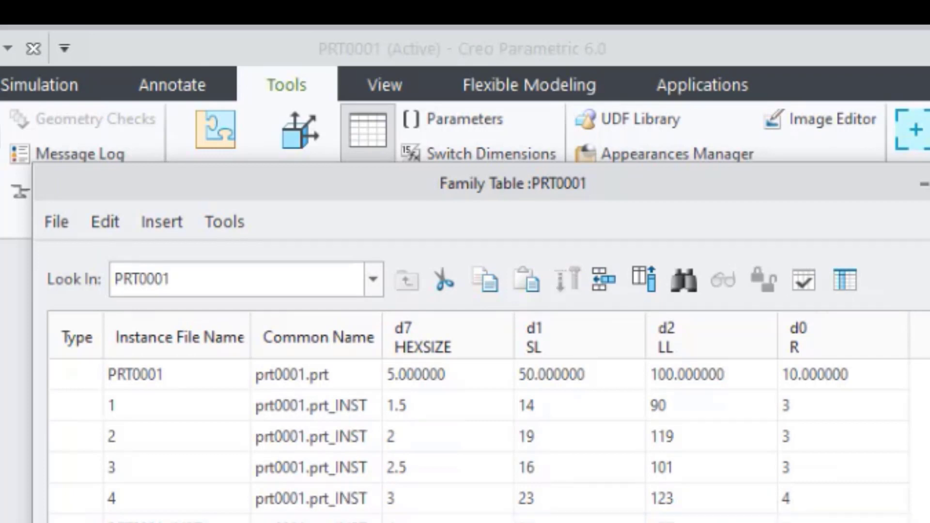
click(154, 520)
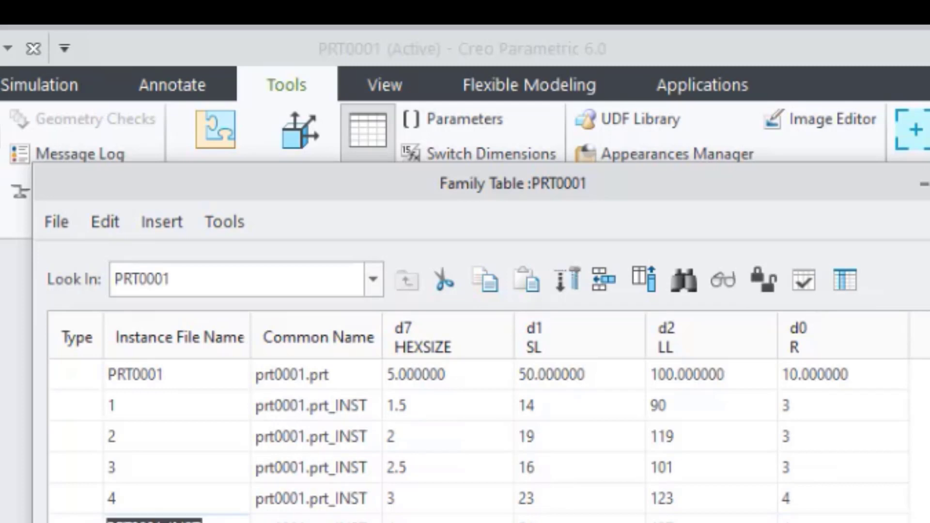
text(5)
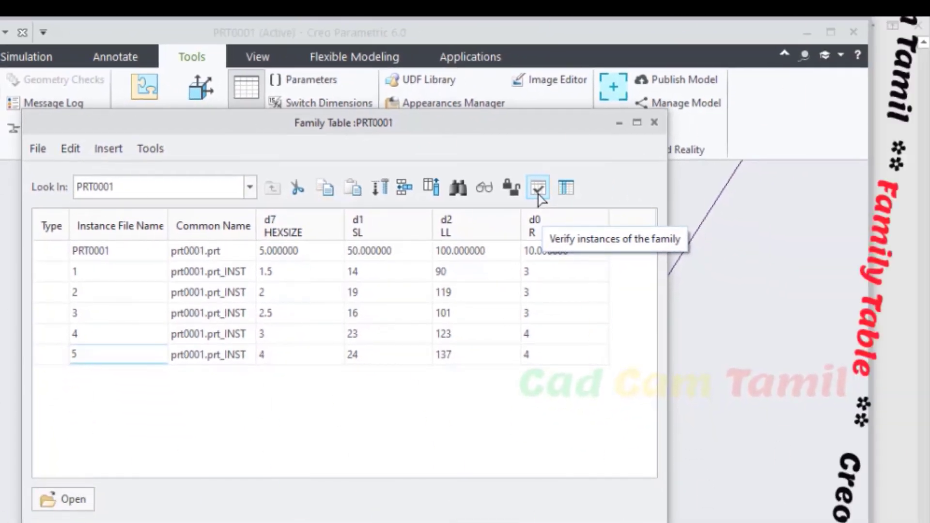
- Verify all instances of the family table and close the verification tree
click(539, 189)
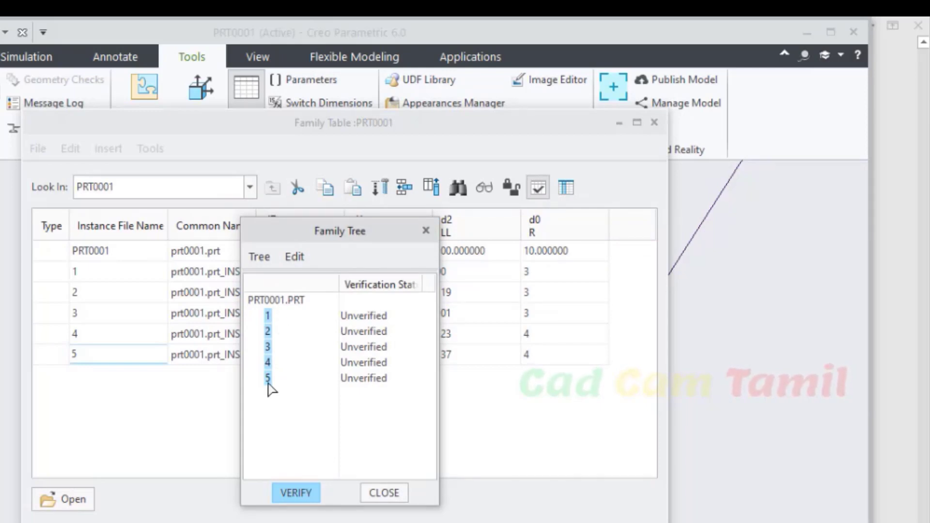
click(294, 494)
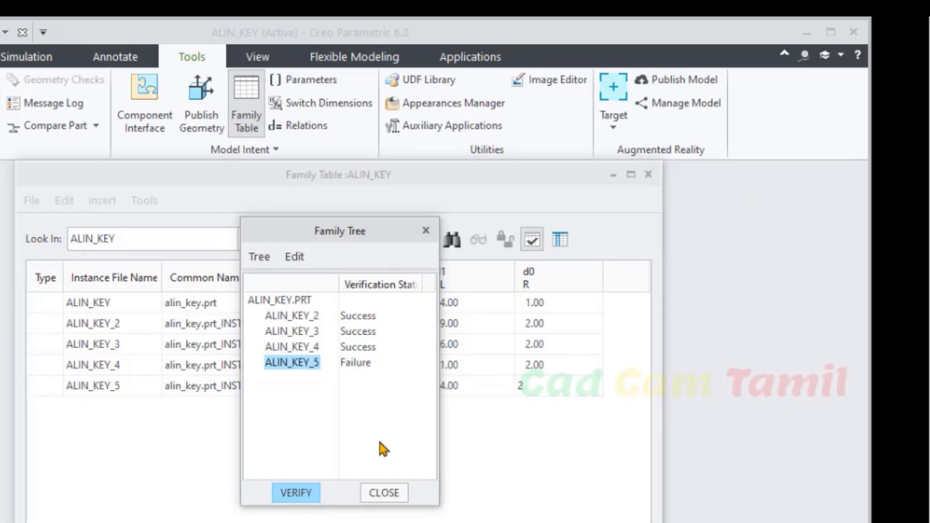
click(376, 494)
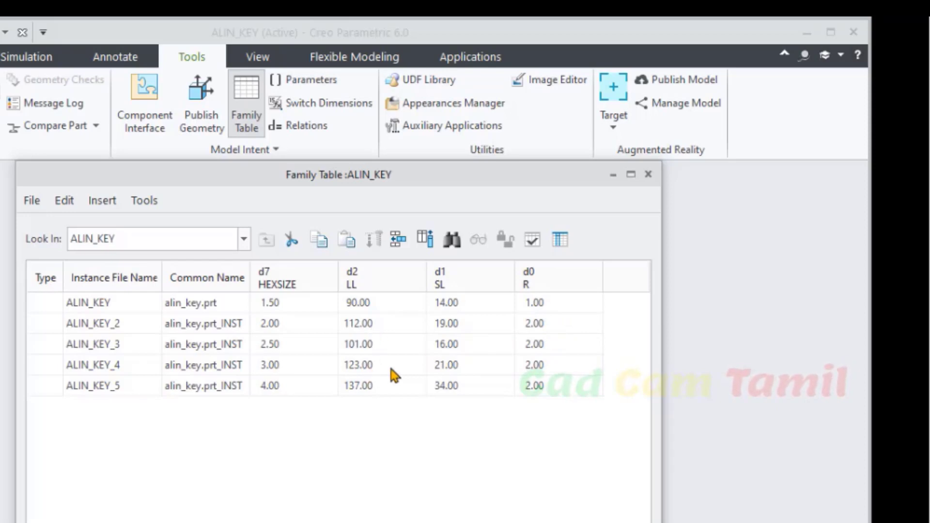
- Set ALIN_KEY_5's R to 3 and verify the family instances again
click(542, 386)
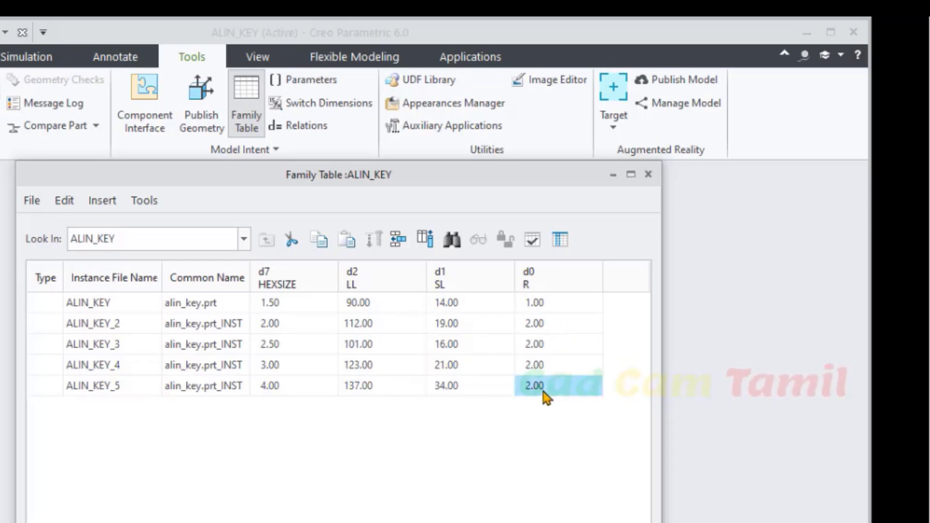
click(541, 386)
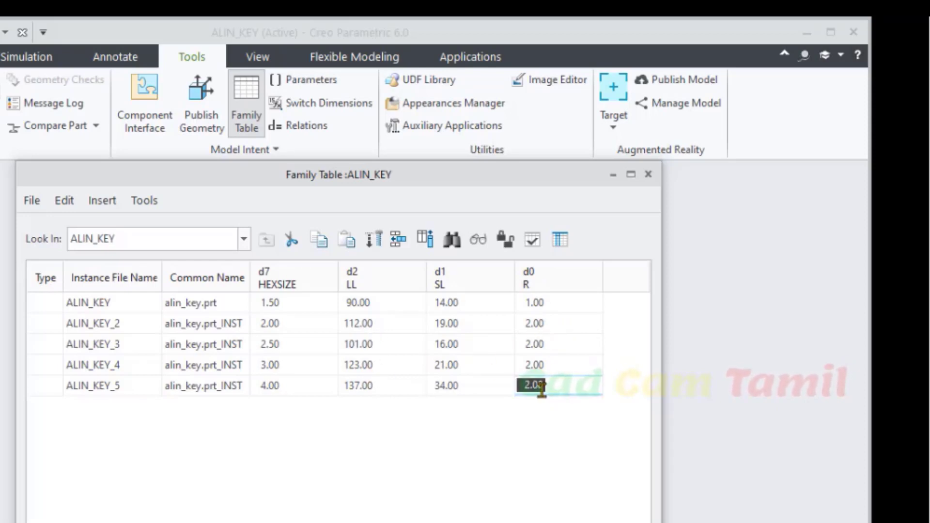
text(3)
click(532, 239)
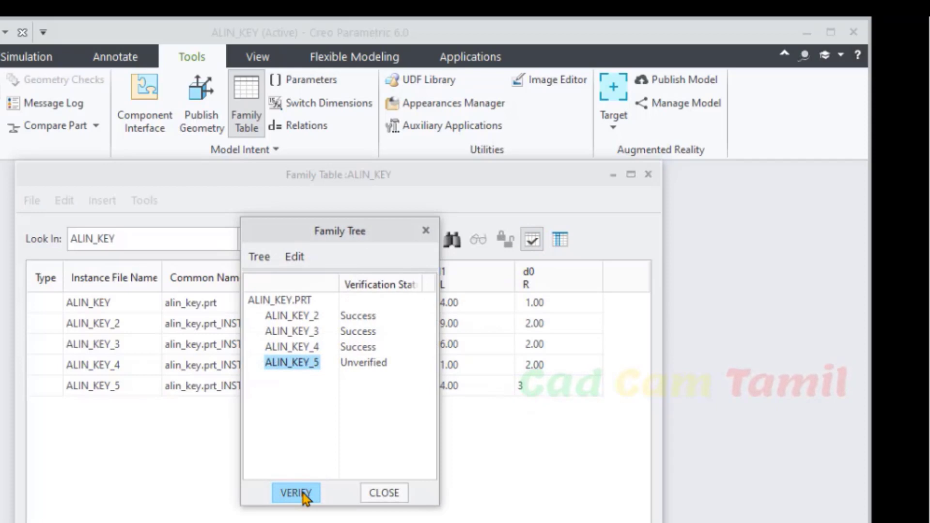
click(303, 493)
click(382, 492)
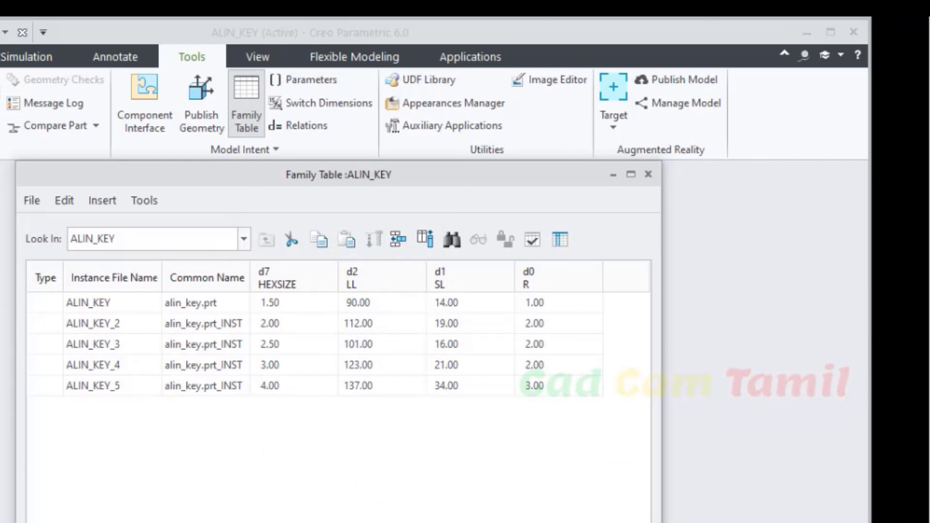
- Accept the ALIN_KEY family table and save the part
click(677, 503)
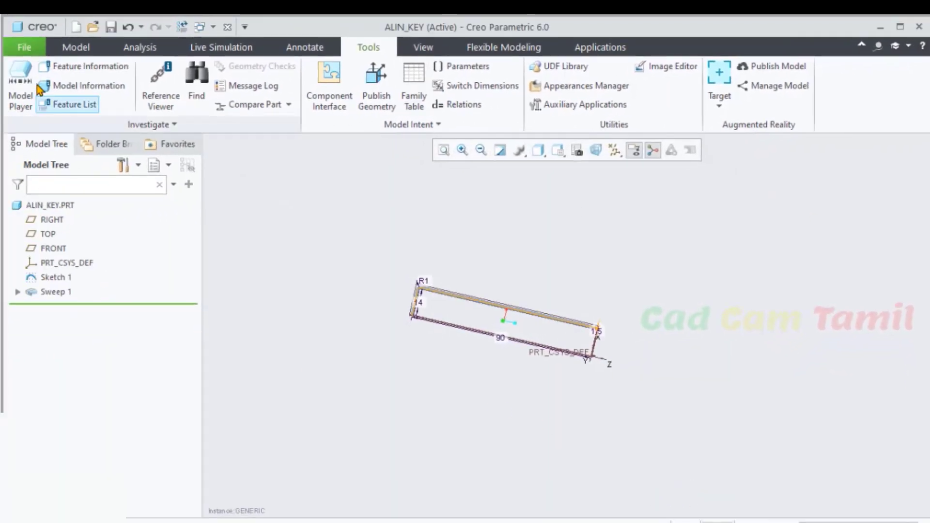
click(38, 49)
click(44, 124)
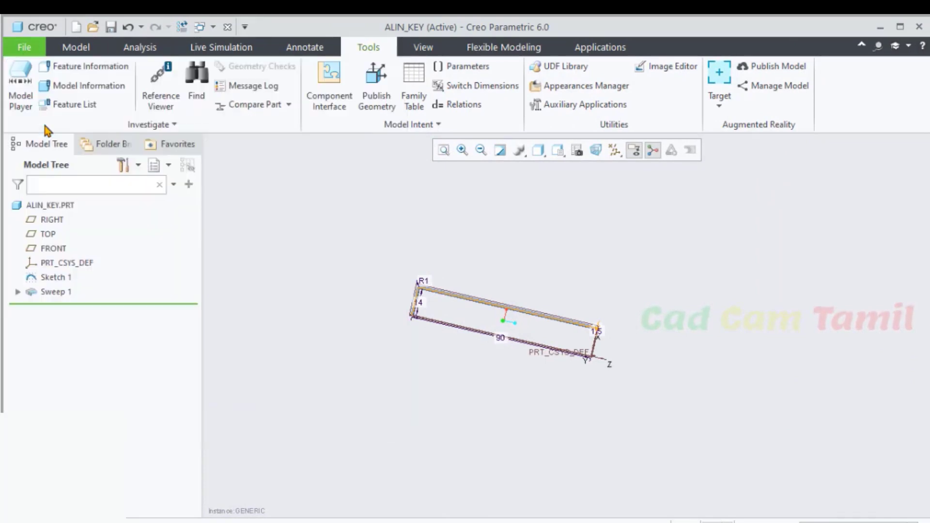
- Browse alin_key.prt and its instances alin_key_2 to alin_key_5 in the Table folder, and cancel without opening any
middle_drag(417, 377, 465, 336)
scroll(465, 337, down, 3)
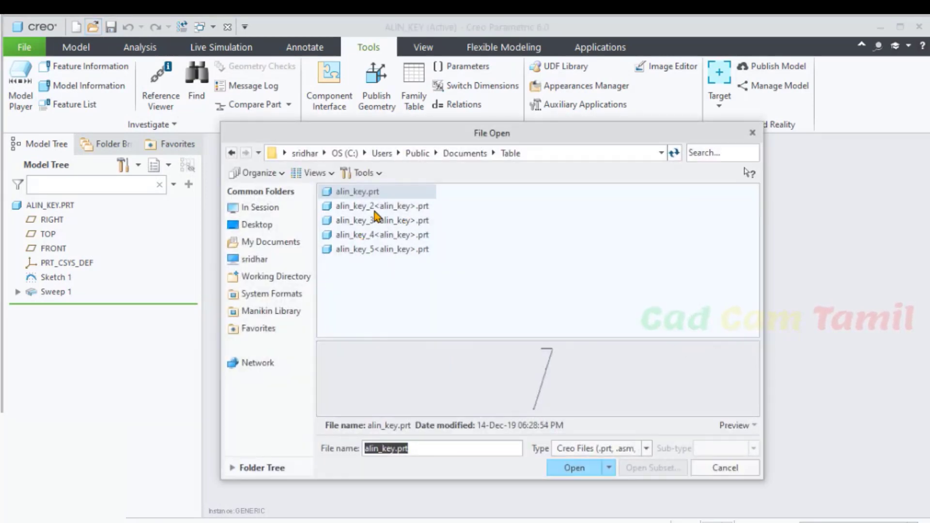
click(383, 208)
click(384, 224)
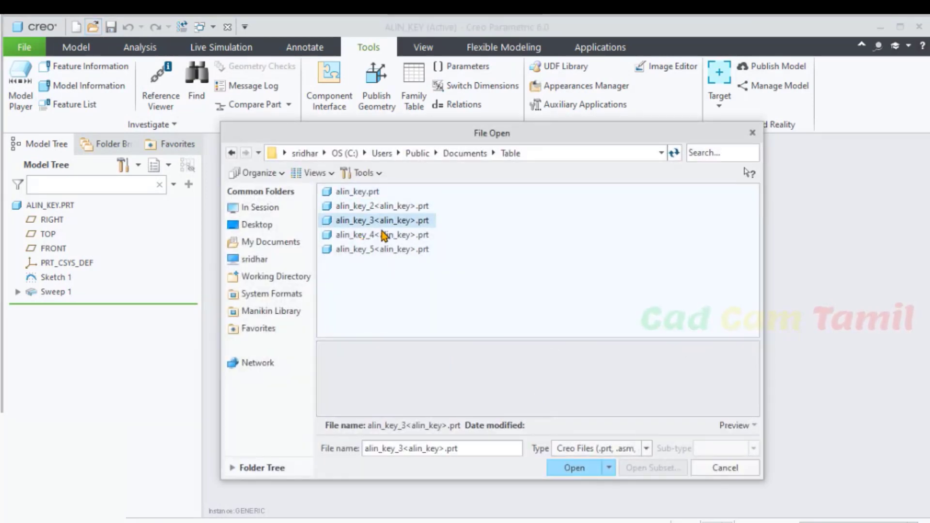
click(384, 236)
click(381, 251)
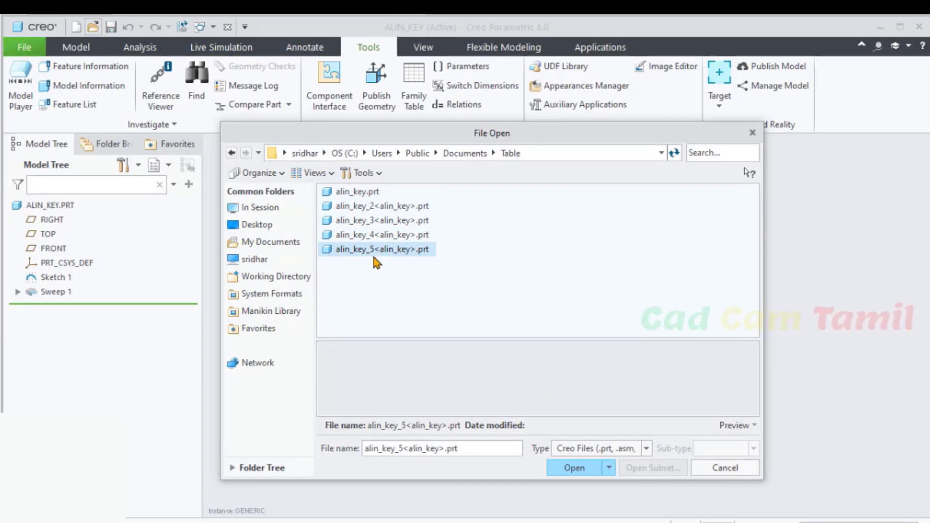
click(368, 192)
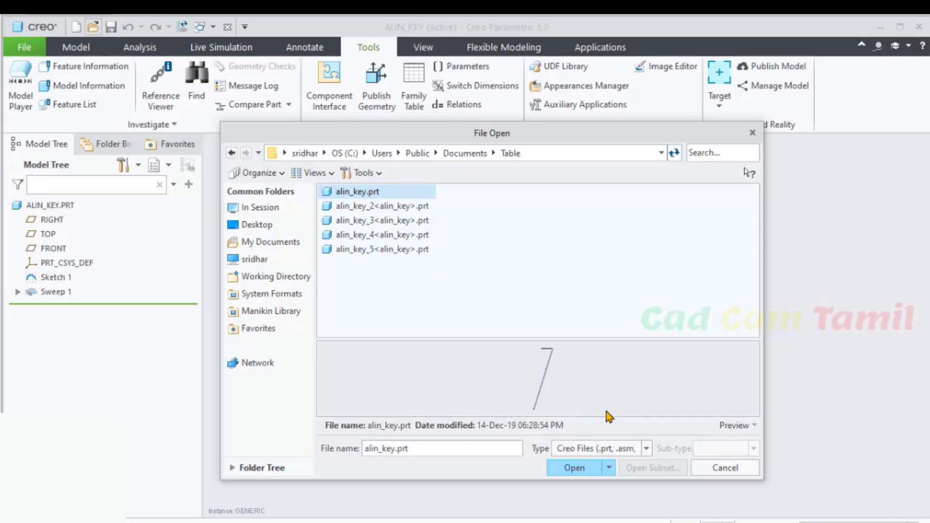
key(Down)
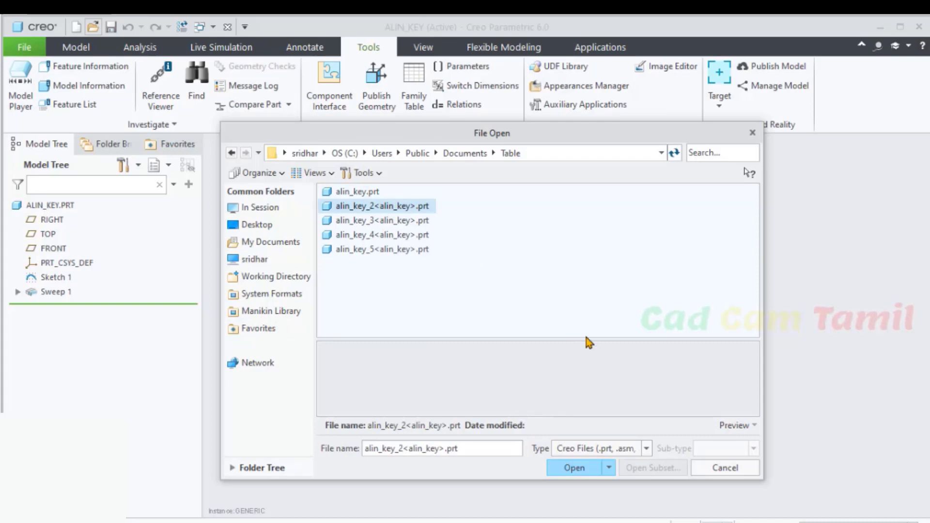
click(719, 466)
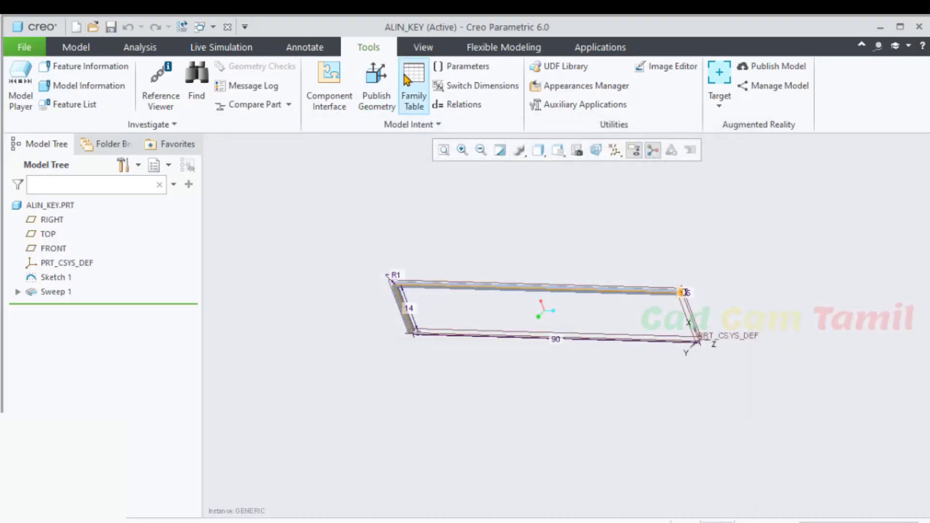
- Open the instance ALIN_KEY_2 from the family table
click(414, 84)
click(322, 271)
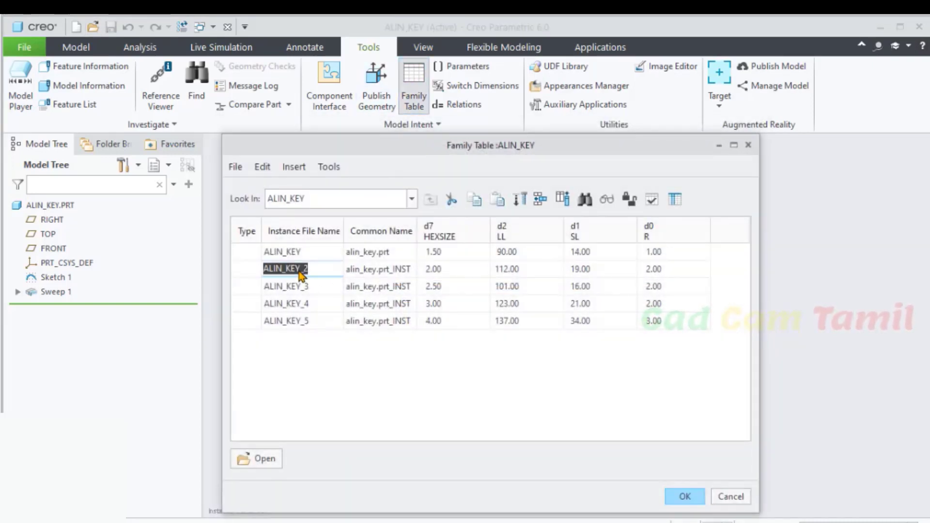
click(261, 461)
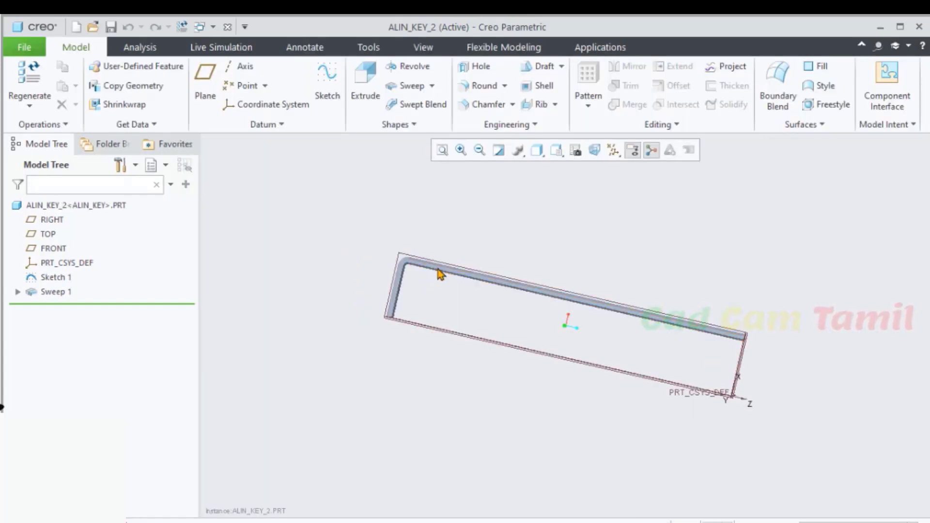
- Display the sweep's dimensions in ALIN_KEY_2 and examine the hexagonal end section's size
click(438, 269)
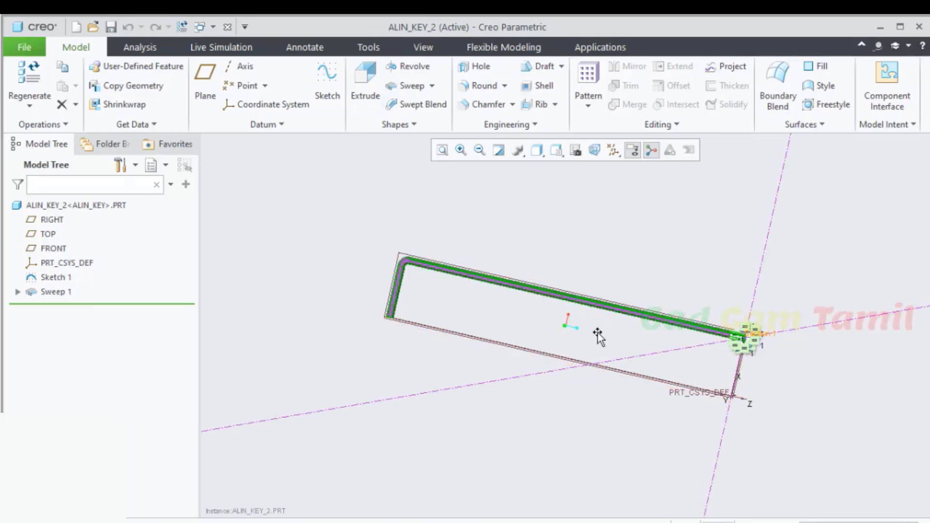
scroll(753, 353, down, 2)
middle_drag(753, 353, 573, 237)
scroll(526, 241, down, 3)
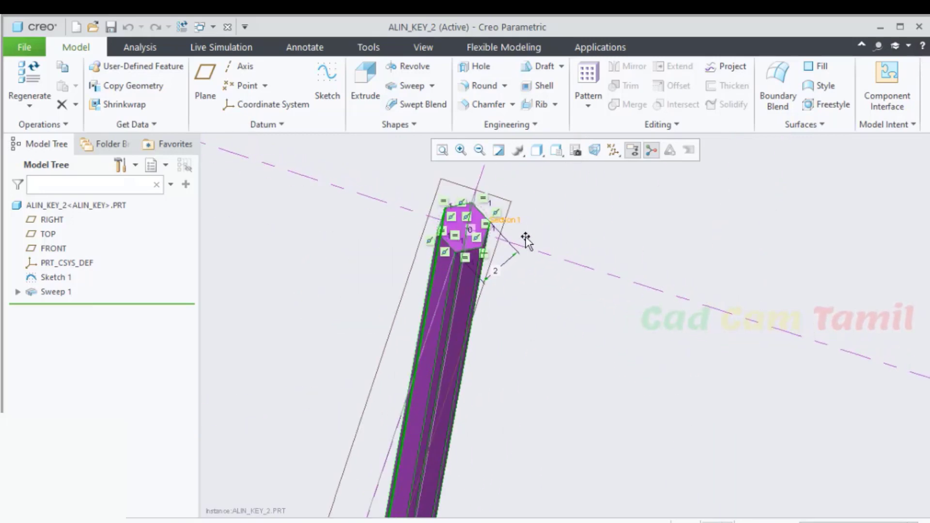
scroll(499, 238, down, 3)
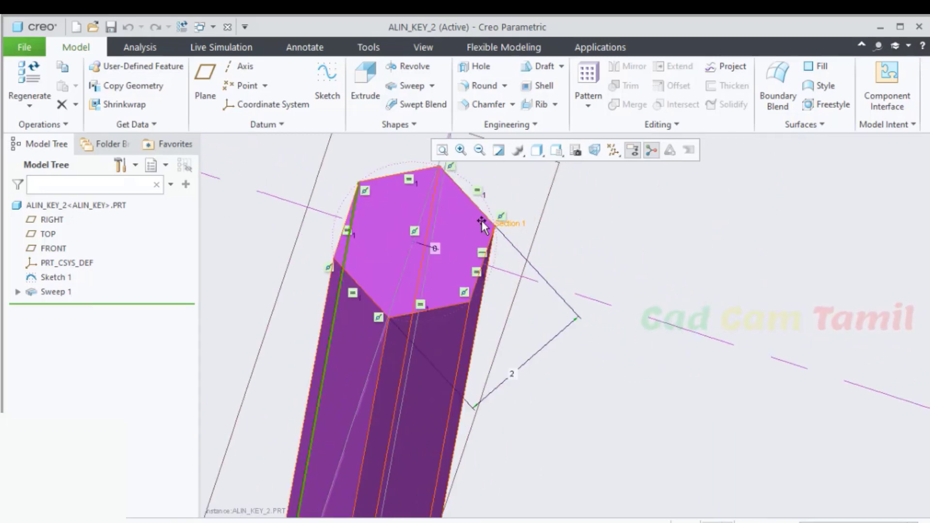
scroll(527, 385, down, 2)
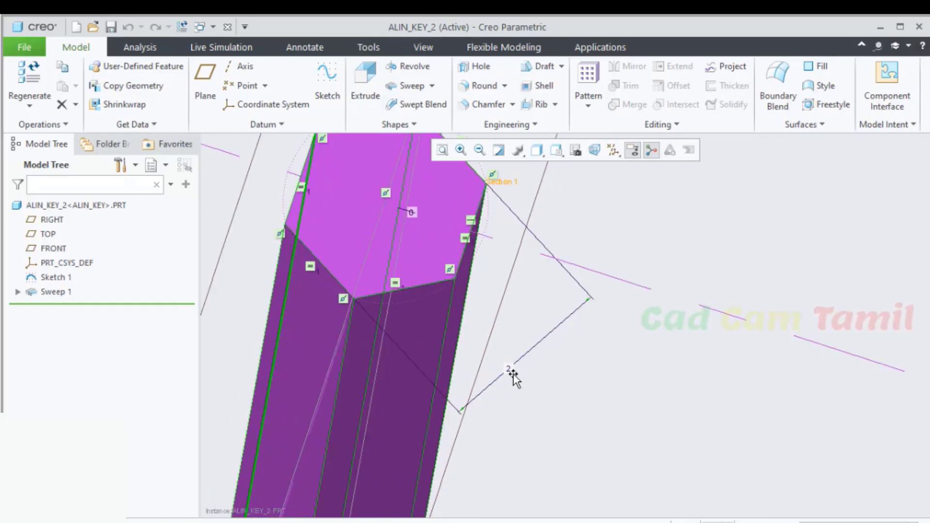
click(589, 402)
- Return to the generic ALIN_KEY part and open the instance ALIN_KEY_5 from its family table
click(369, 47)
click(213, 28)
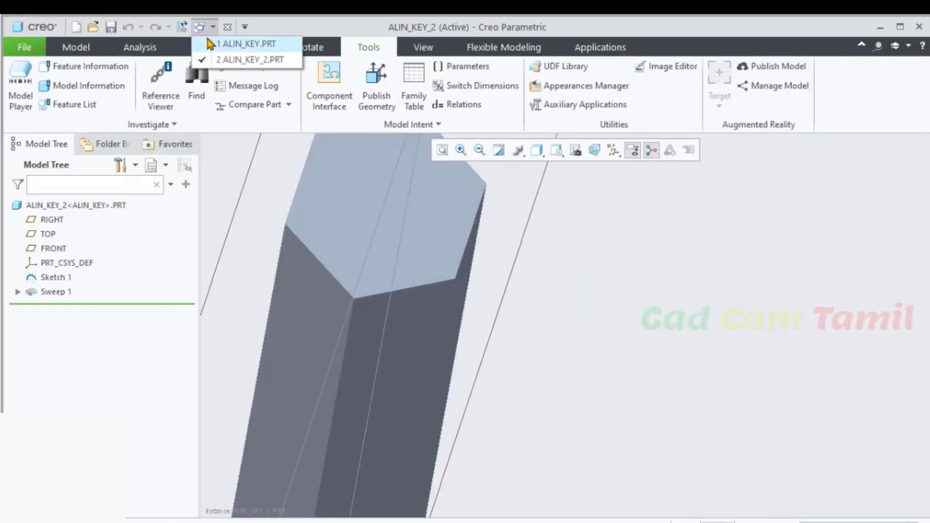
click(210, 44)
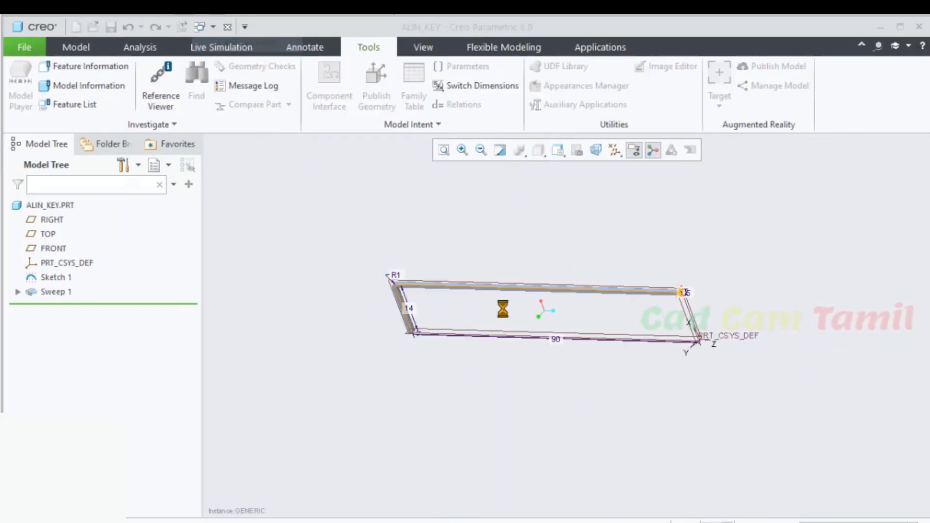
click(414, 88)
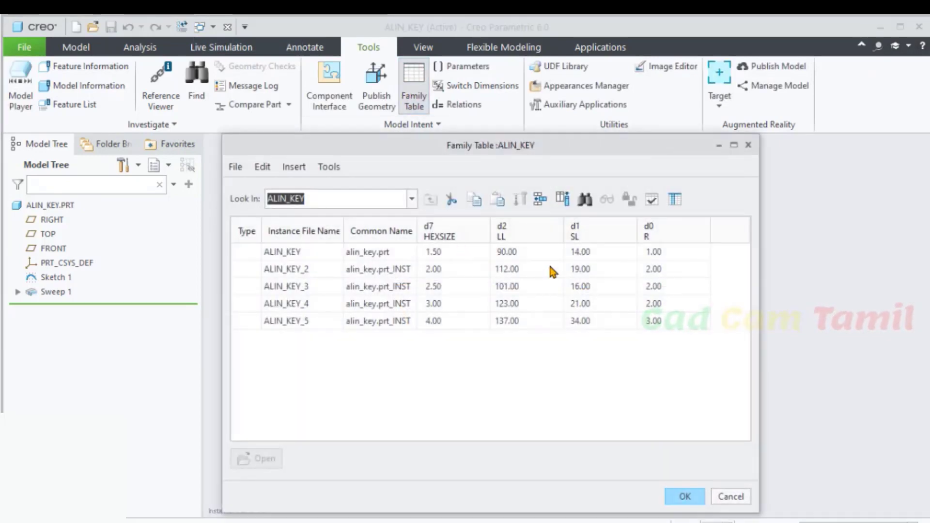
click(306, 320)
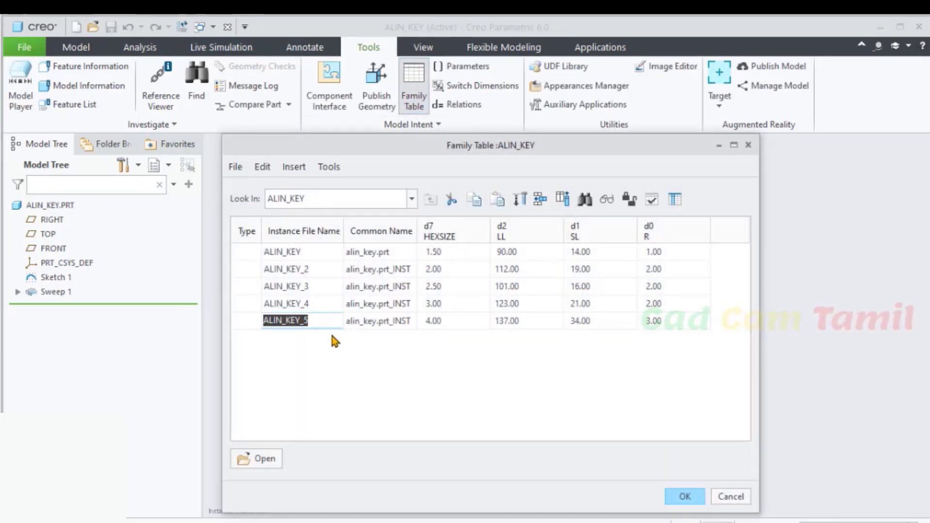
click(273, 459)
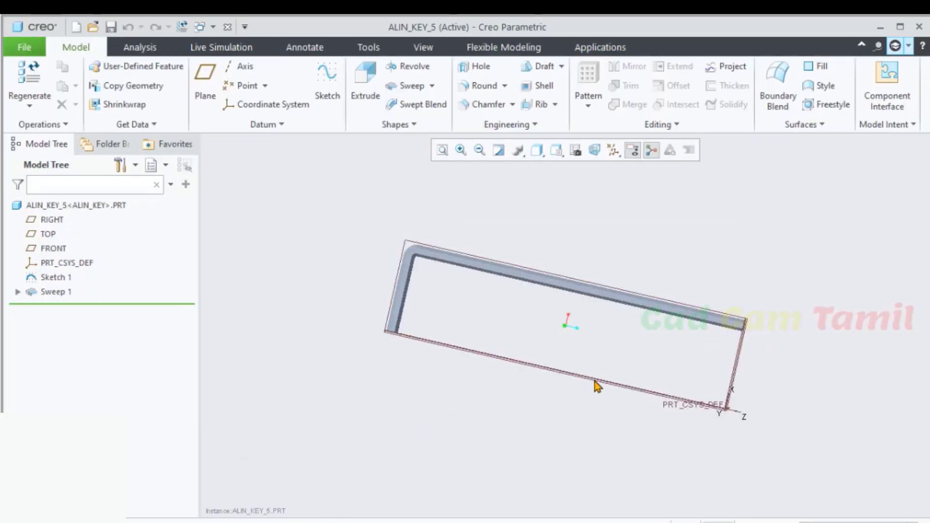
- Display the sweep's dimensions in ALIN_KEY_5, examine its hexagonal end section and overall shape, and close the instance
double_click(629, 301)
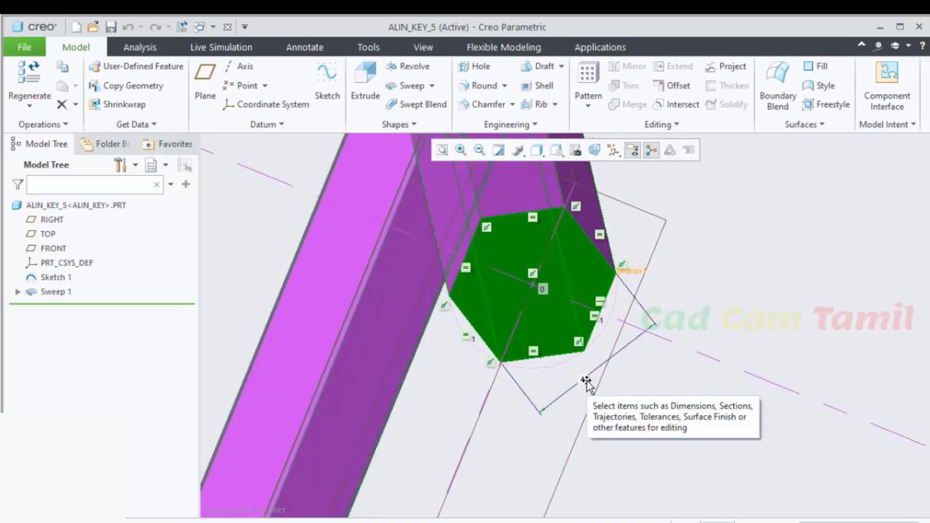
scroll(586, 383, down, 5)
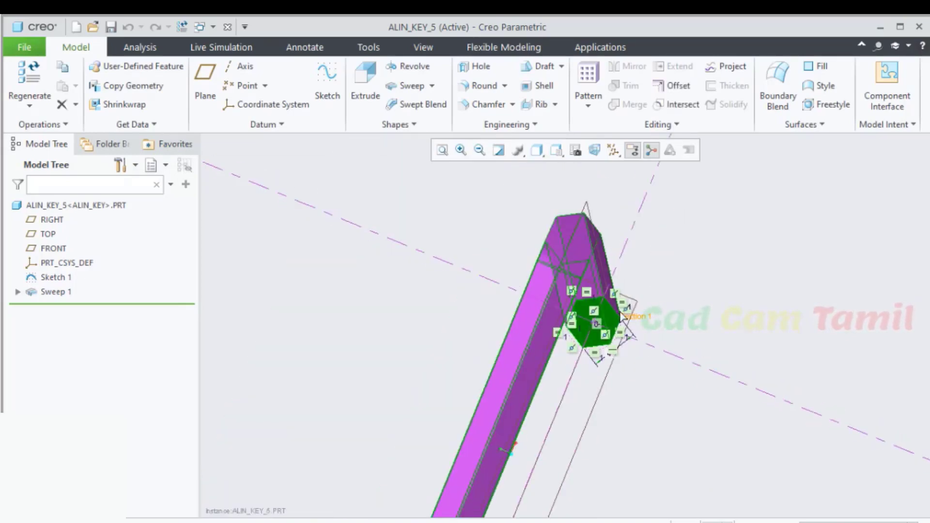
middle_drag(535, 257, 567, 279)
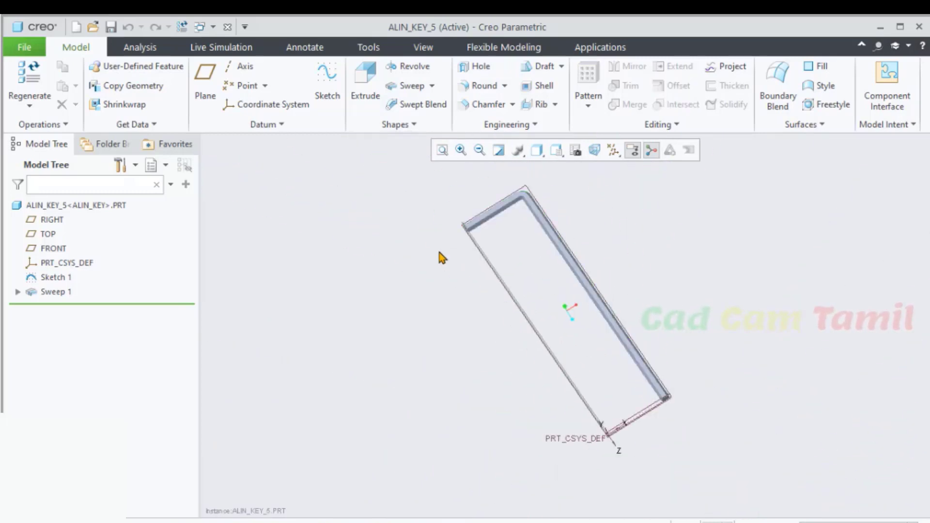
click(229, 27)
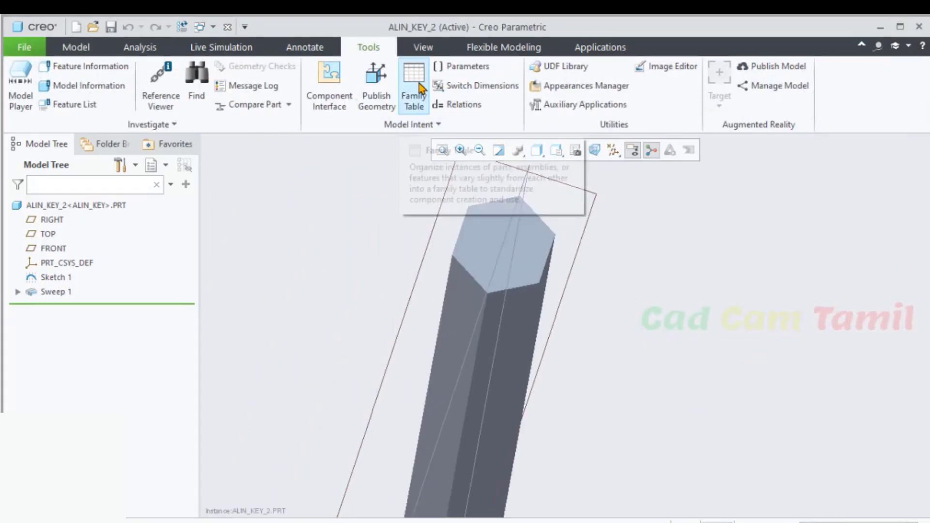
- Create a new design assembly named asm0001 with the mmns_asm_design template
click(76, 27)
click(410, 240)
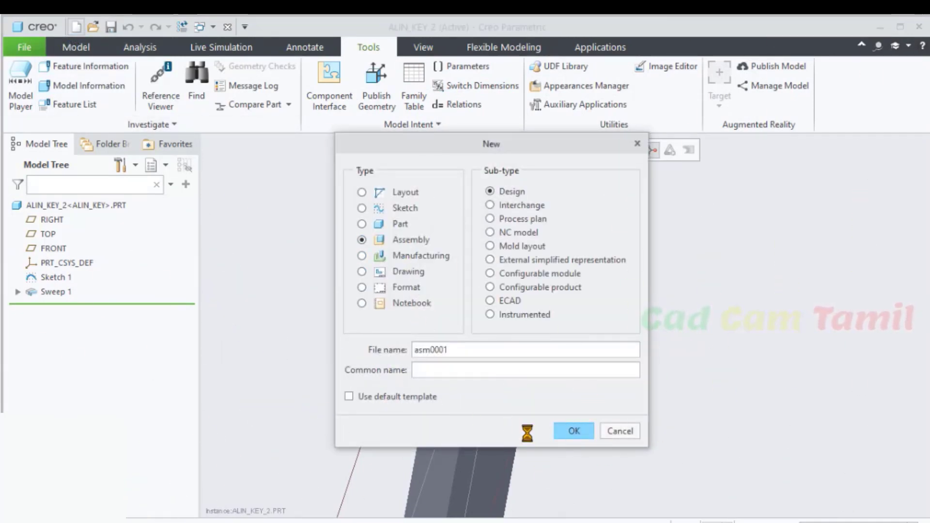
click(565, 430)
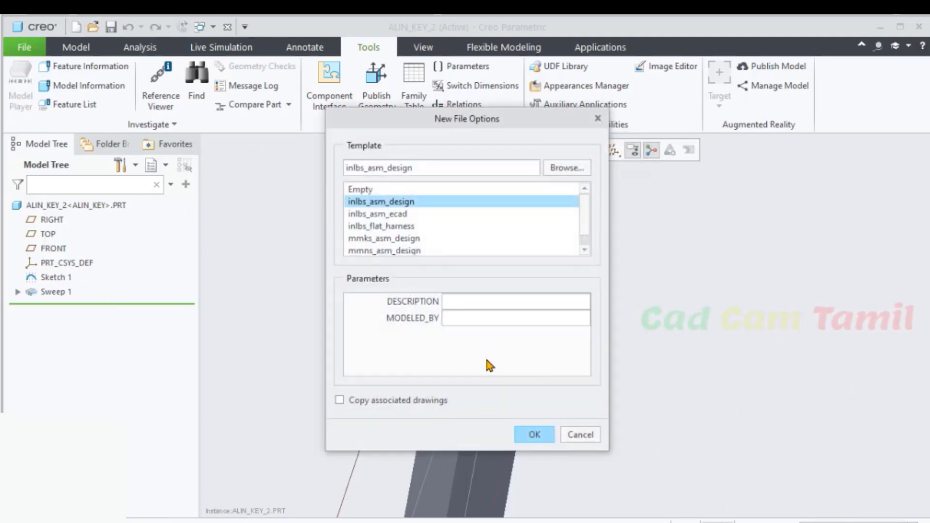
click(397, 250)
scroll(399, 250, down, 1)
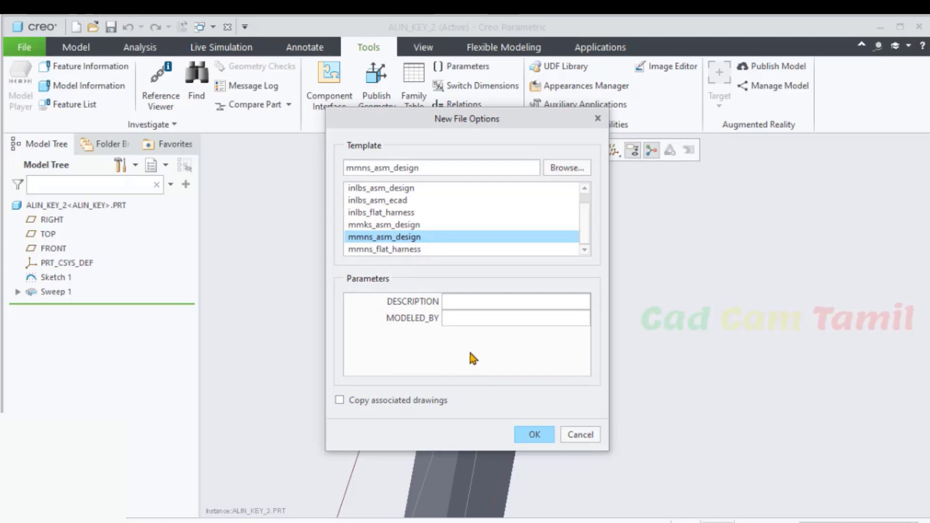
click(535, 434)
- Assemble the generic alin_key.prt into the assembly at its initial position without constraints
click(141, 100)
click(133, 122)
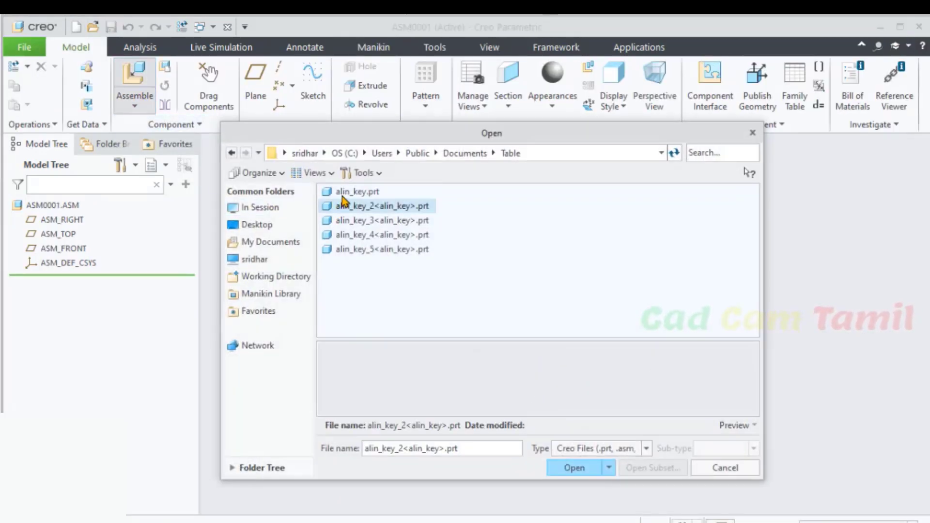
click(358, 192)
click(573, 467)
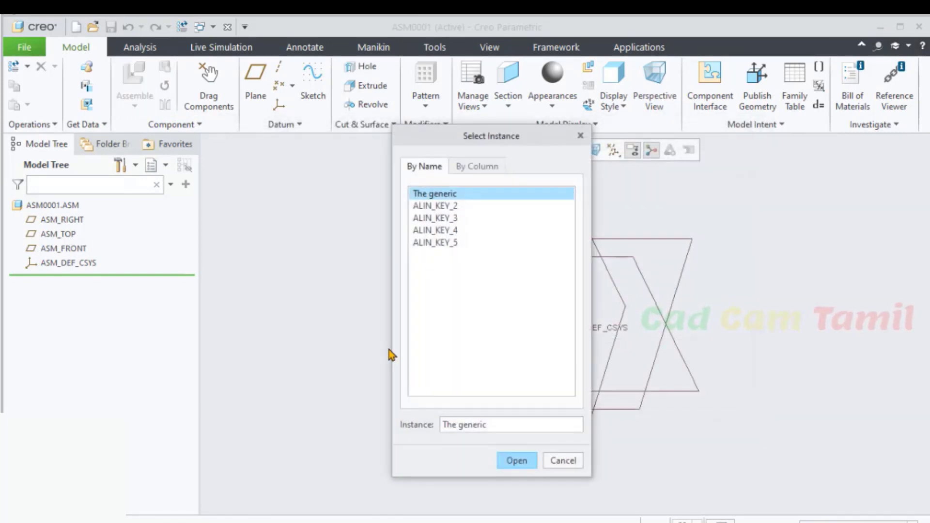
click(508, 461)
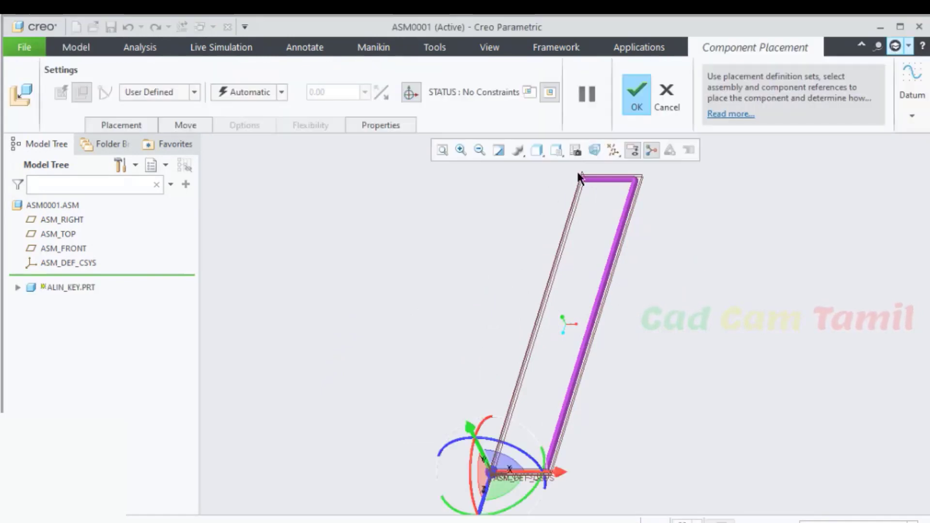
click(637, 96)
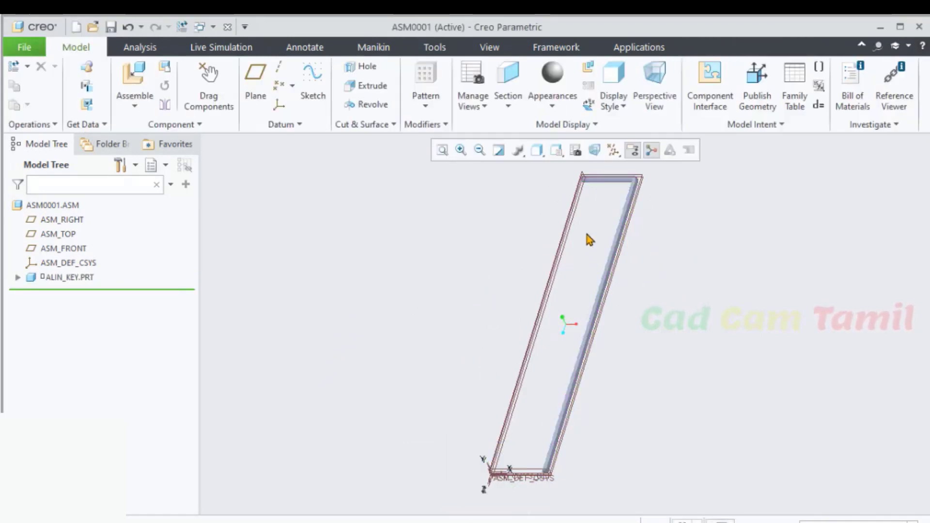
- Hide all datum axes, points, coordinate systems and planes, and turn off the spin center
click(614, 150)
click(622, 167)
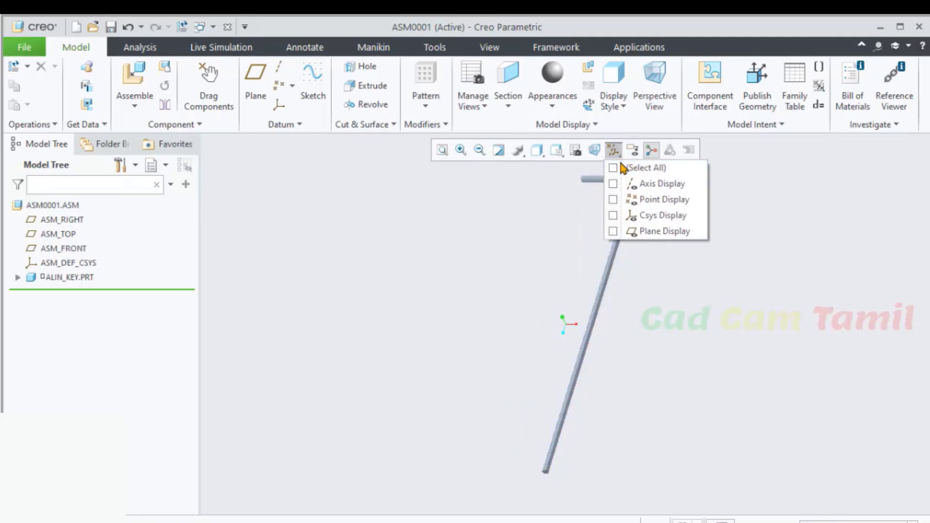
click(652, 149)
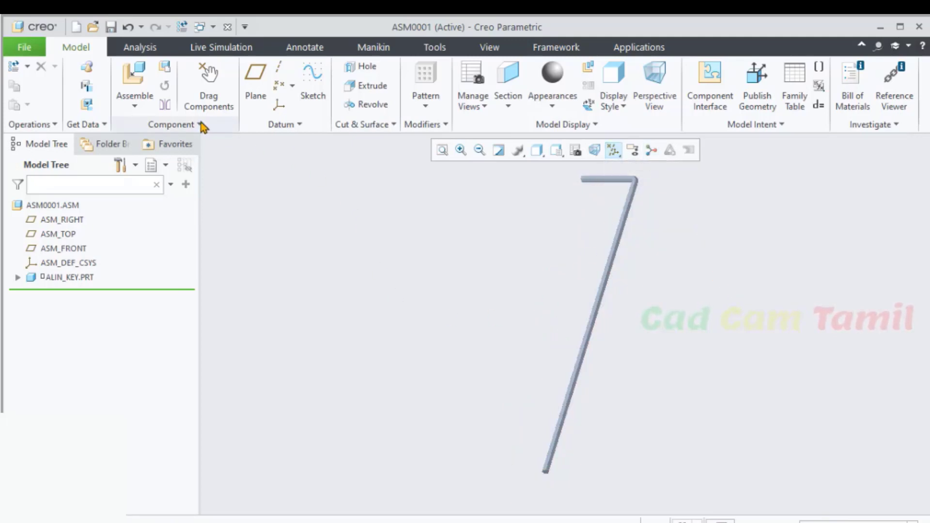
- Add the instance alin_key_2 to the assembly beside the generic key, without constraints
click(137, 80)
click(387, 207)
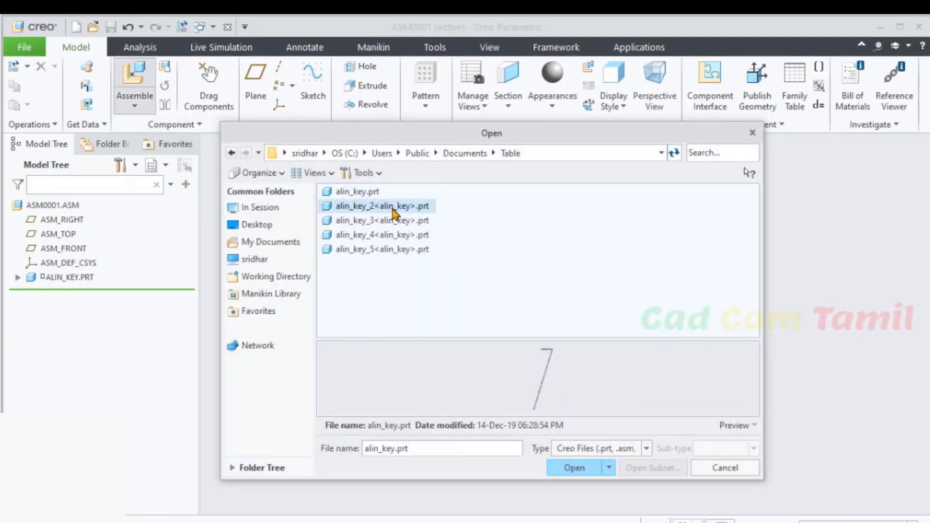
click(572, 468)
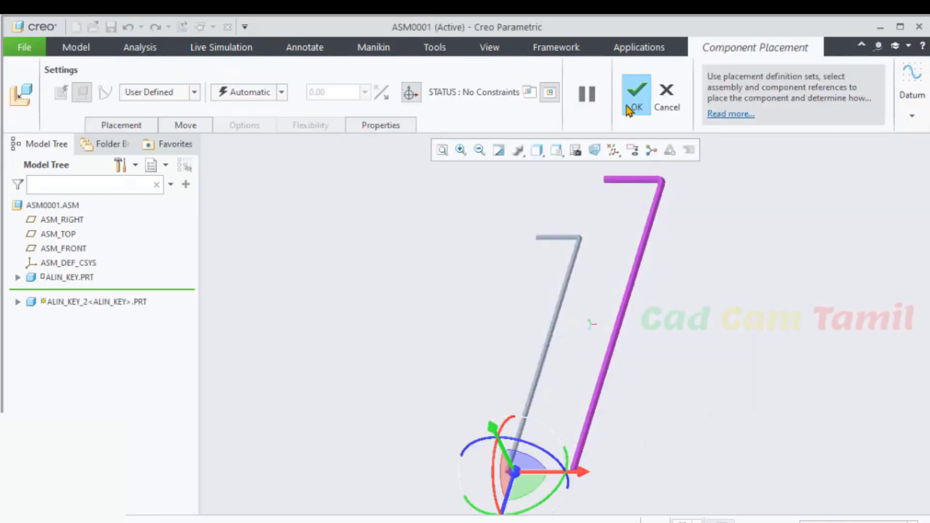
click(635, 97)
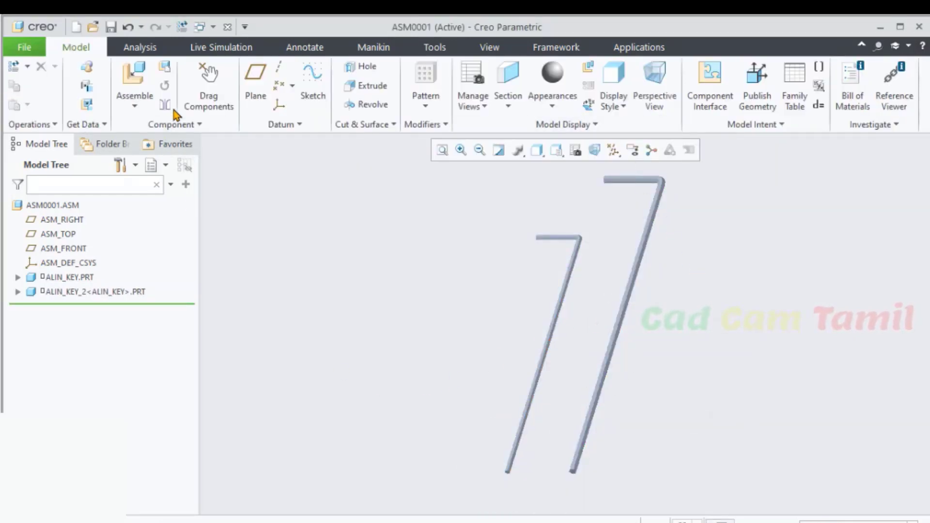
- Add the instance alin_key_3 to the assembly beside ALIN_KEY_2, without constraints
click(133, 83)
click(411, 221)
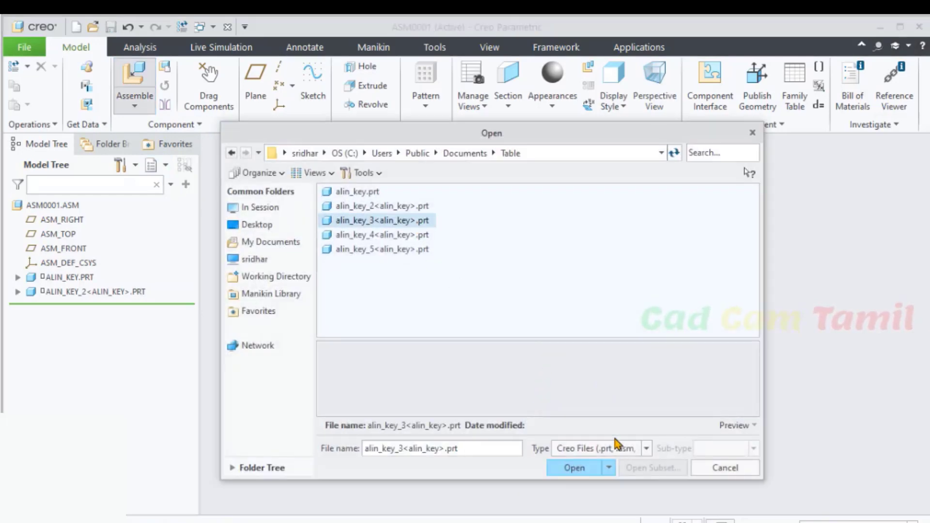
click(579, 468)
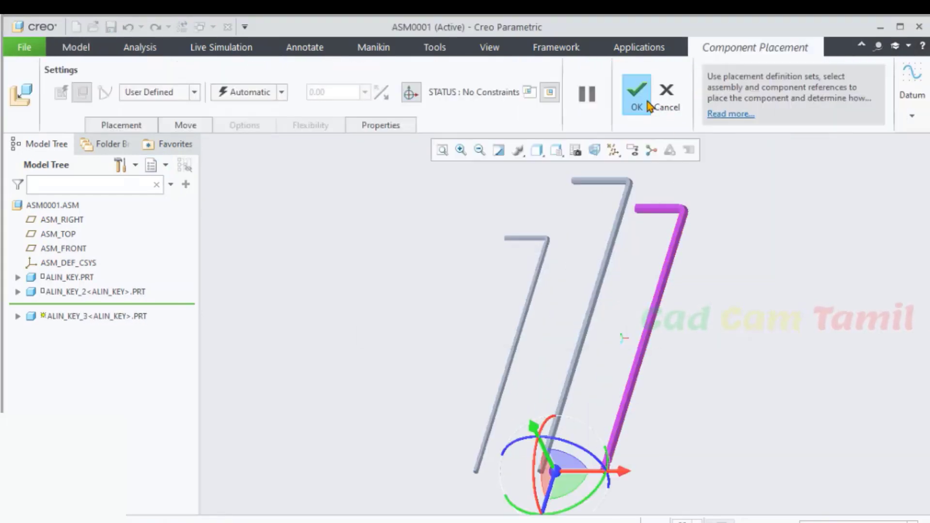
click(648, 103)
- Add the instance alin_key_4 to the assembly beside ALIN_KEY_3, without constraints
click(135, 102)
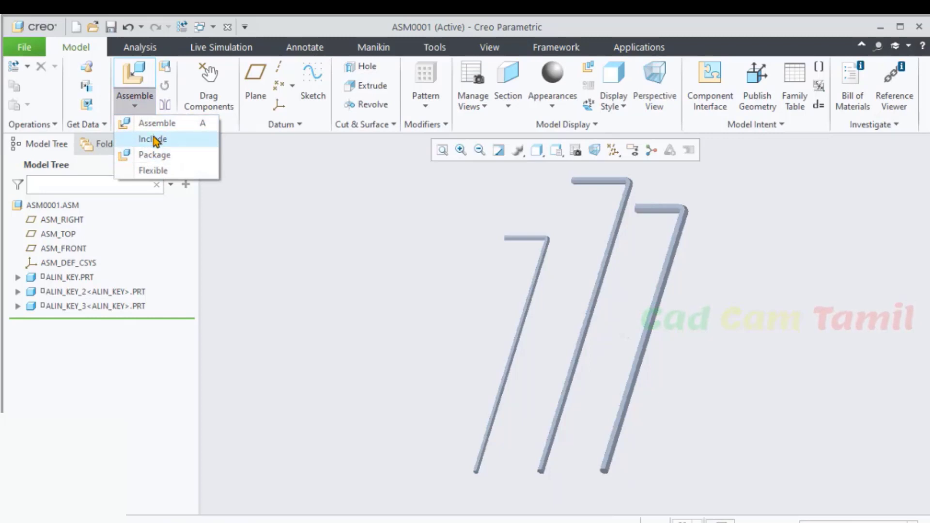
click(153, 139)
click(377, 235)
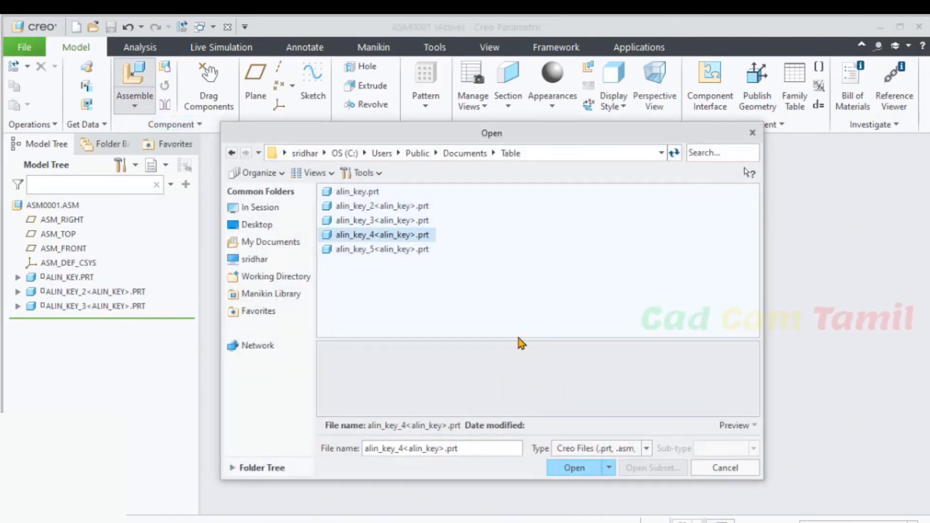
click(574, 468)
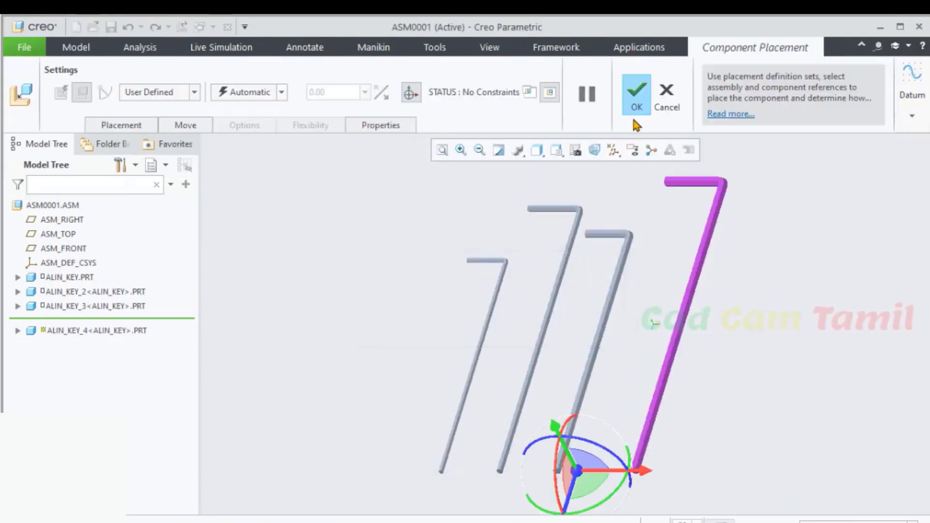
click(635, 113)
- Add the instance alin_key_5 as the last key in the row without constraints, and inspect the five keys together
click(135, 80)
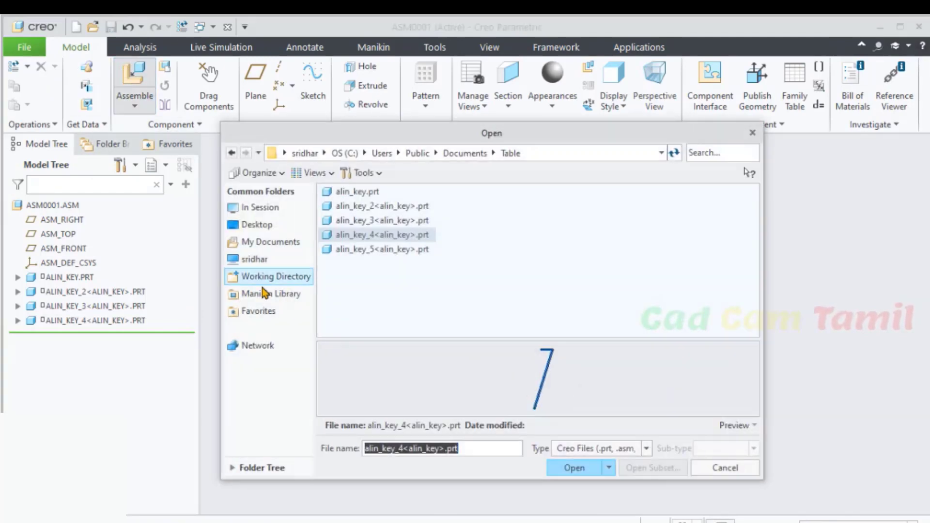
click(371, 250)
click(572, 468)
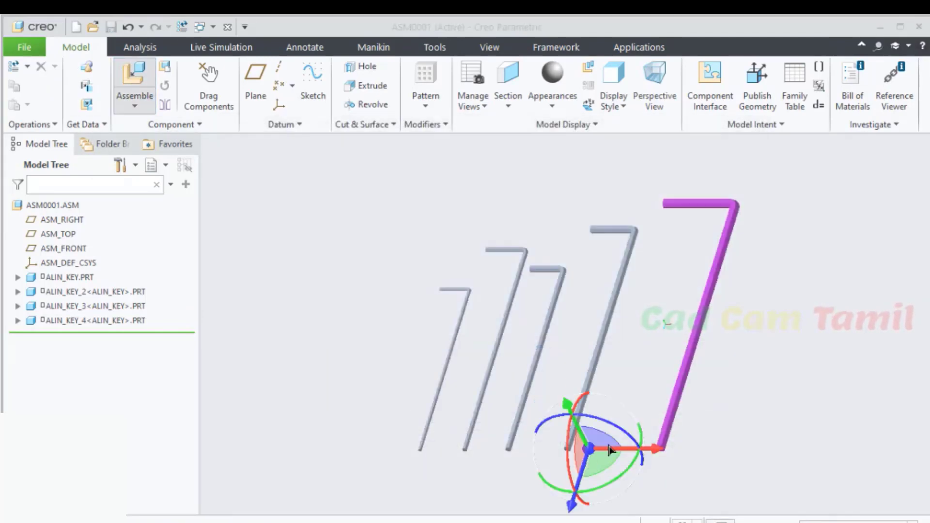
mouse_move(379, 409)
middle_down()
mouse_move(389, 398)
mouse_move(391, 431)
middle_up()
scroll(391, 431, up, 3)
middle_drag(438, 411, 443, 381)
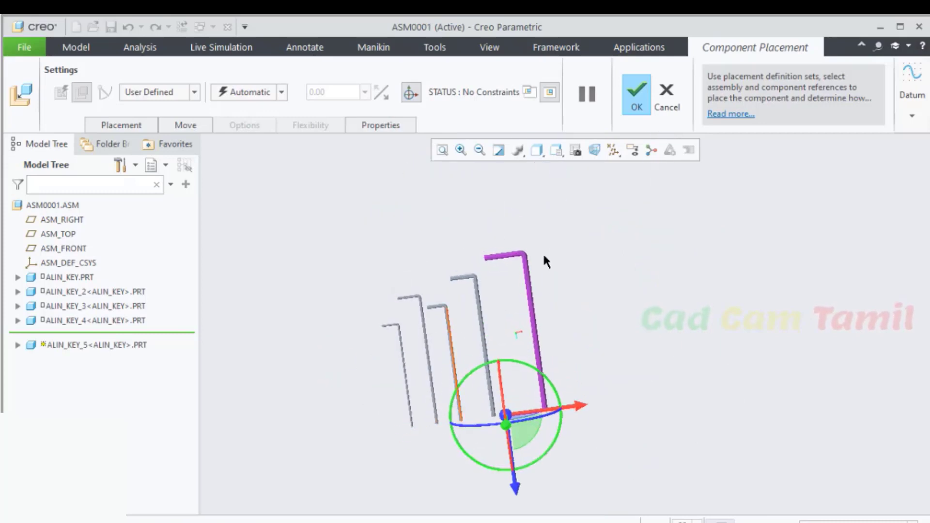
click(637, 97)
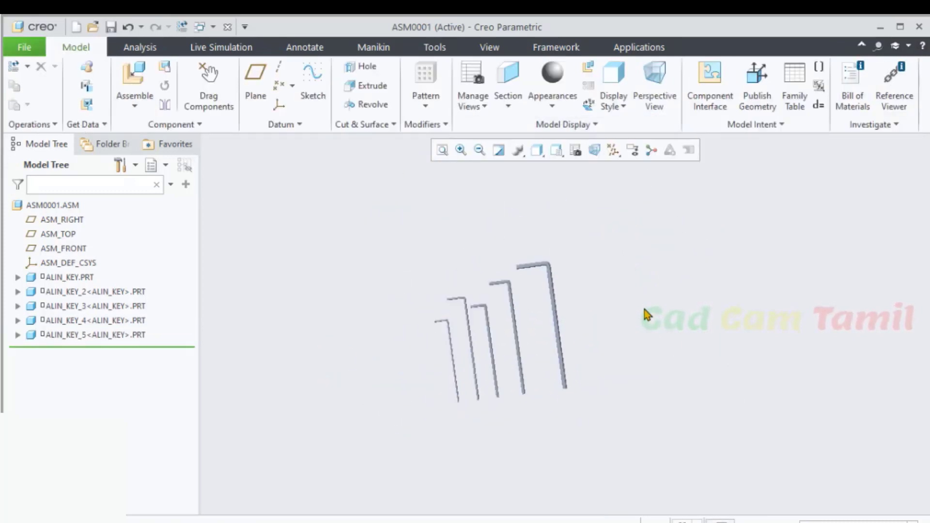
mouse_move(647, 315)
middle_down()
mouse_move(635, 303)
mouse_move(553, 446)
mouse_move(469, 421)
middle_up()
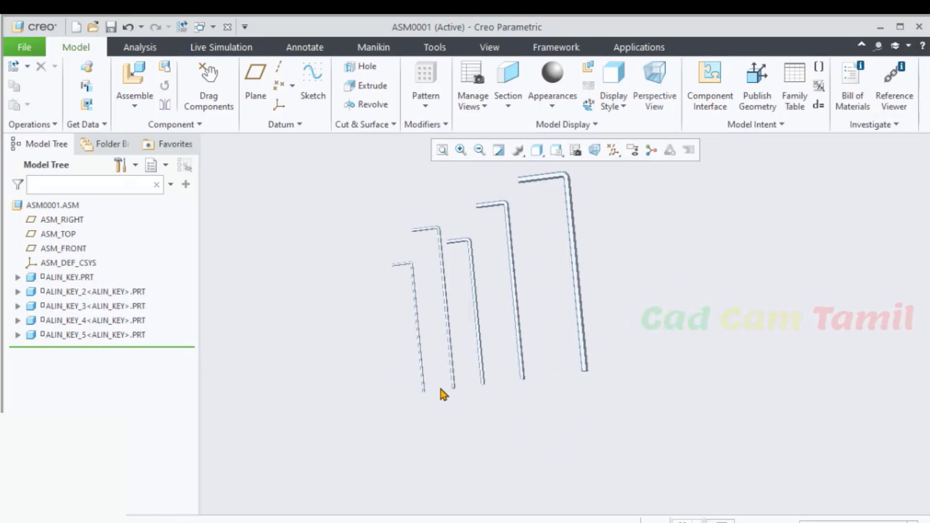